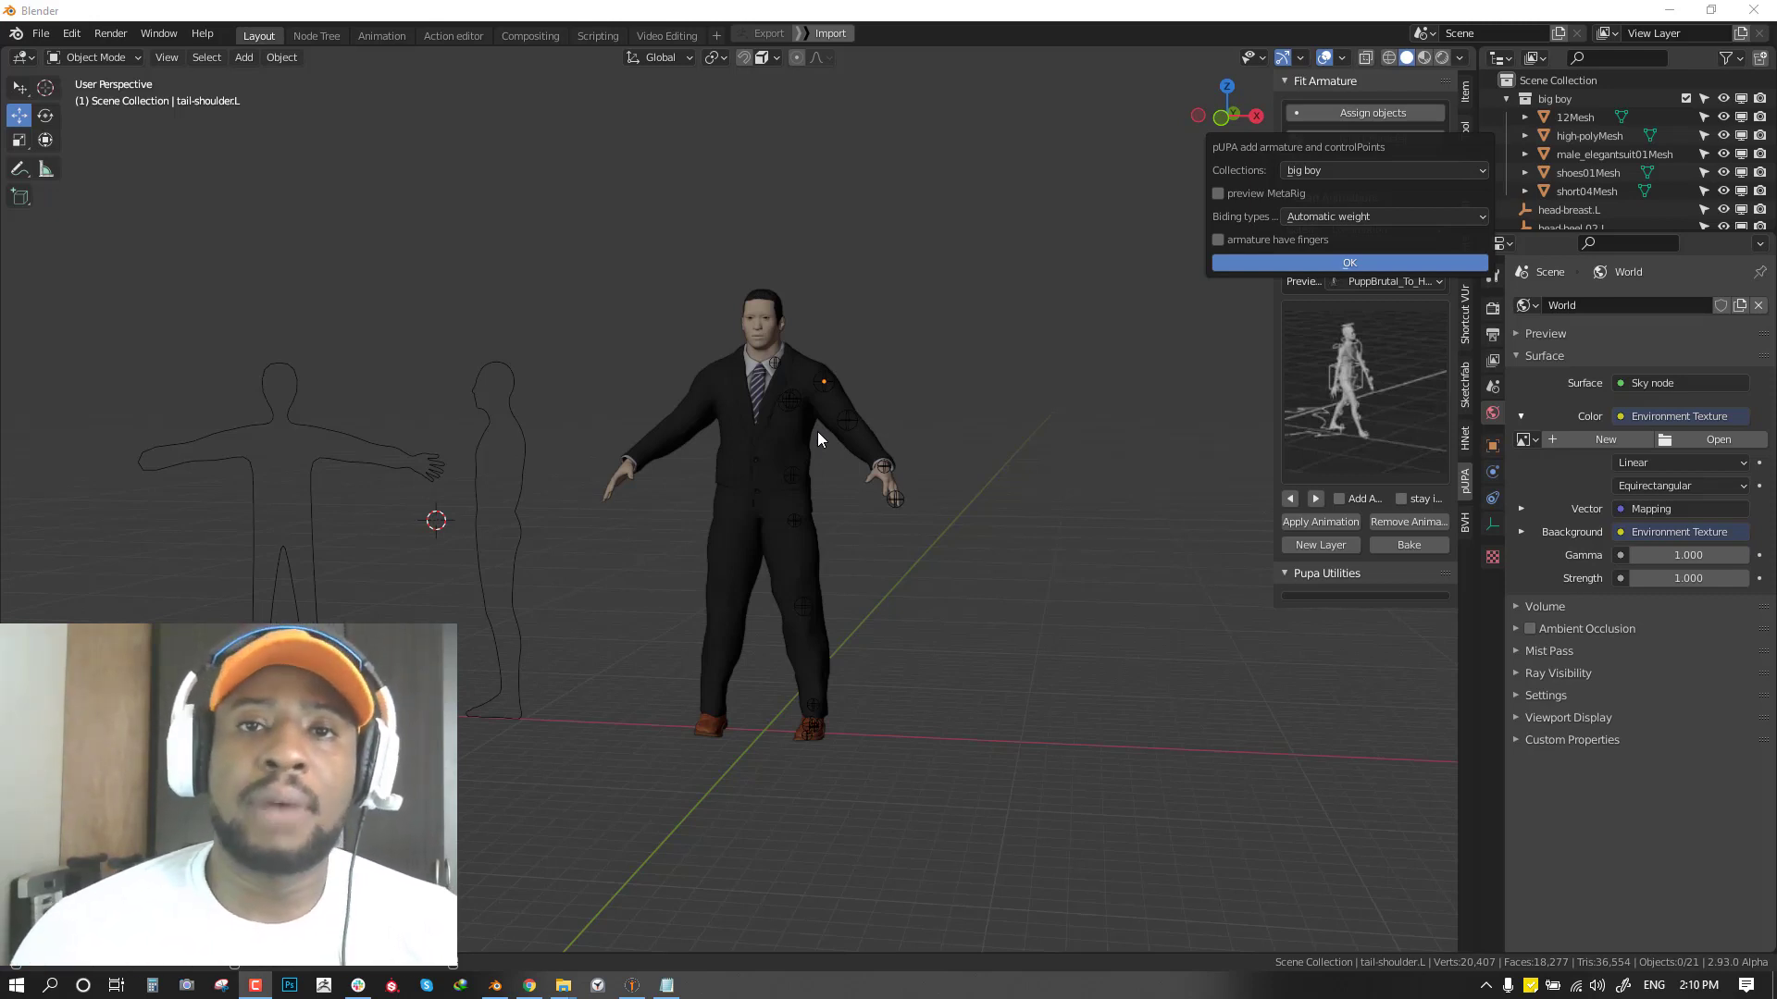
{"action": "left_click", "coordinate": [769, 346]}
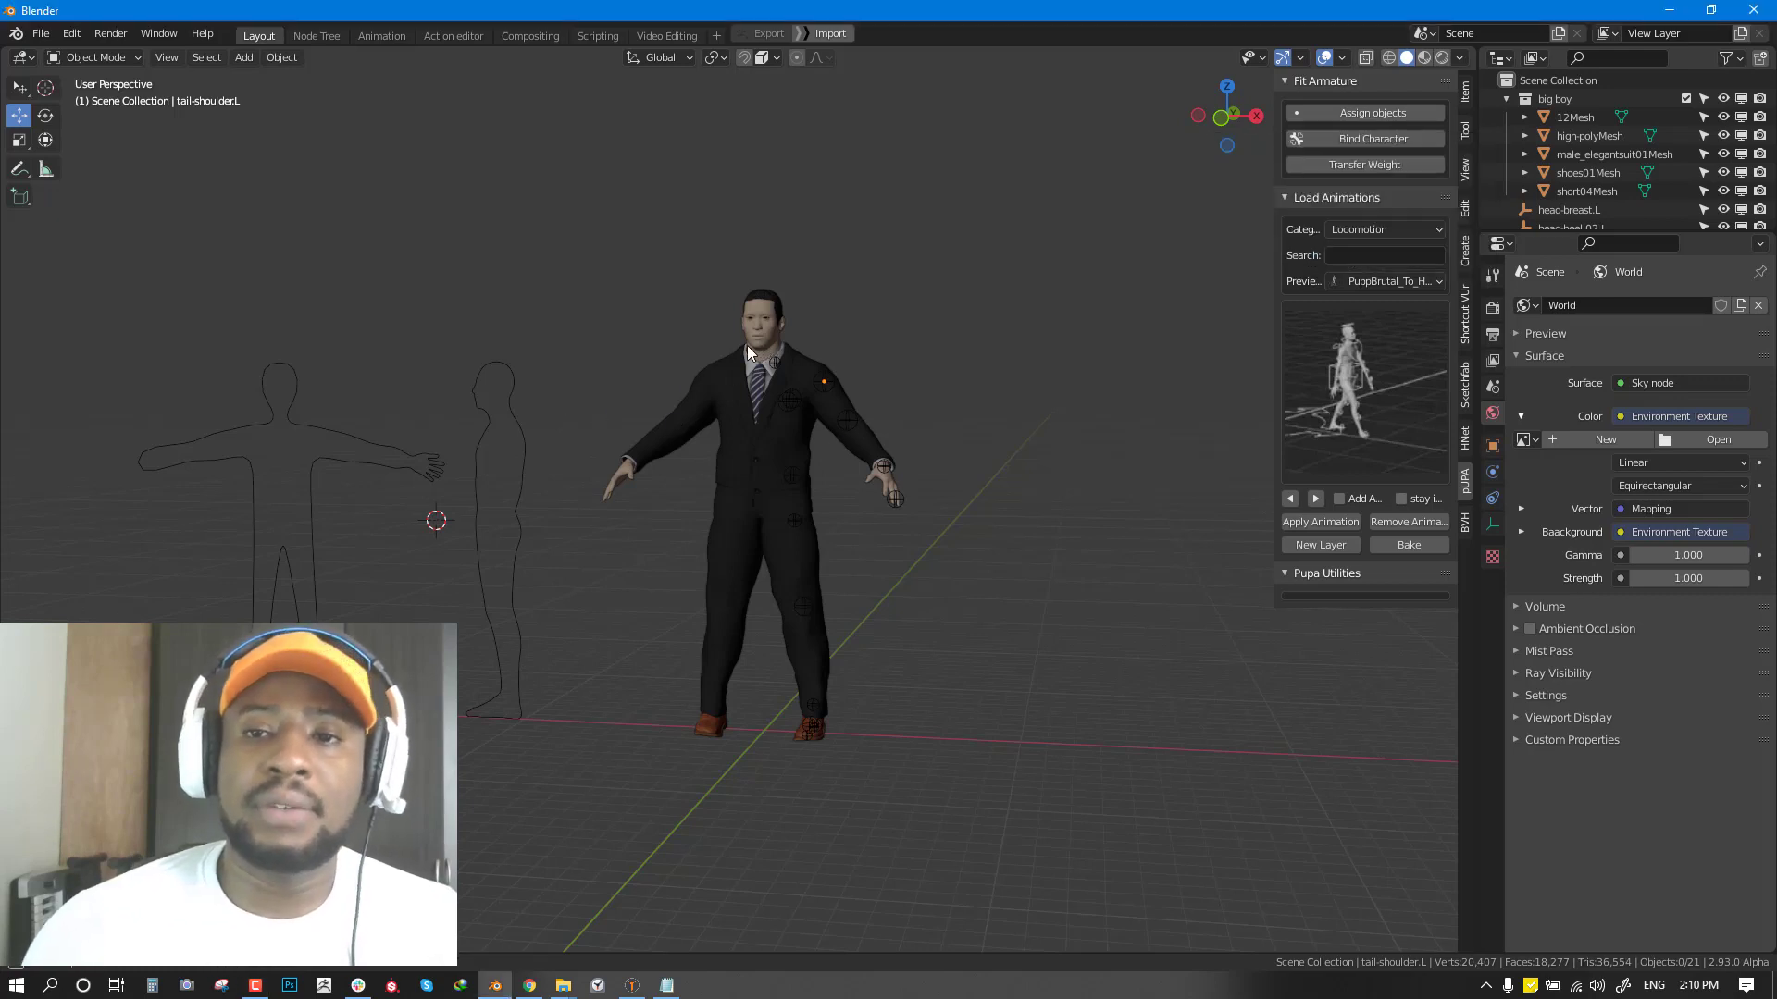
{"action": "mouse_move", "coordinate": [747, 346]}
{"action": "middle_mouse_down"}
{"action": "mouse_move", "coordinate": [786, 341]}
{"action": "mouse_move", "coordinate": [762, 348]}
{"action": "middle_mouse_up"}
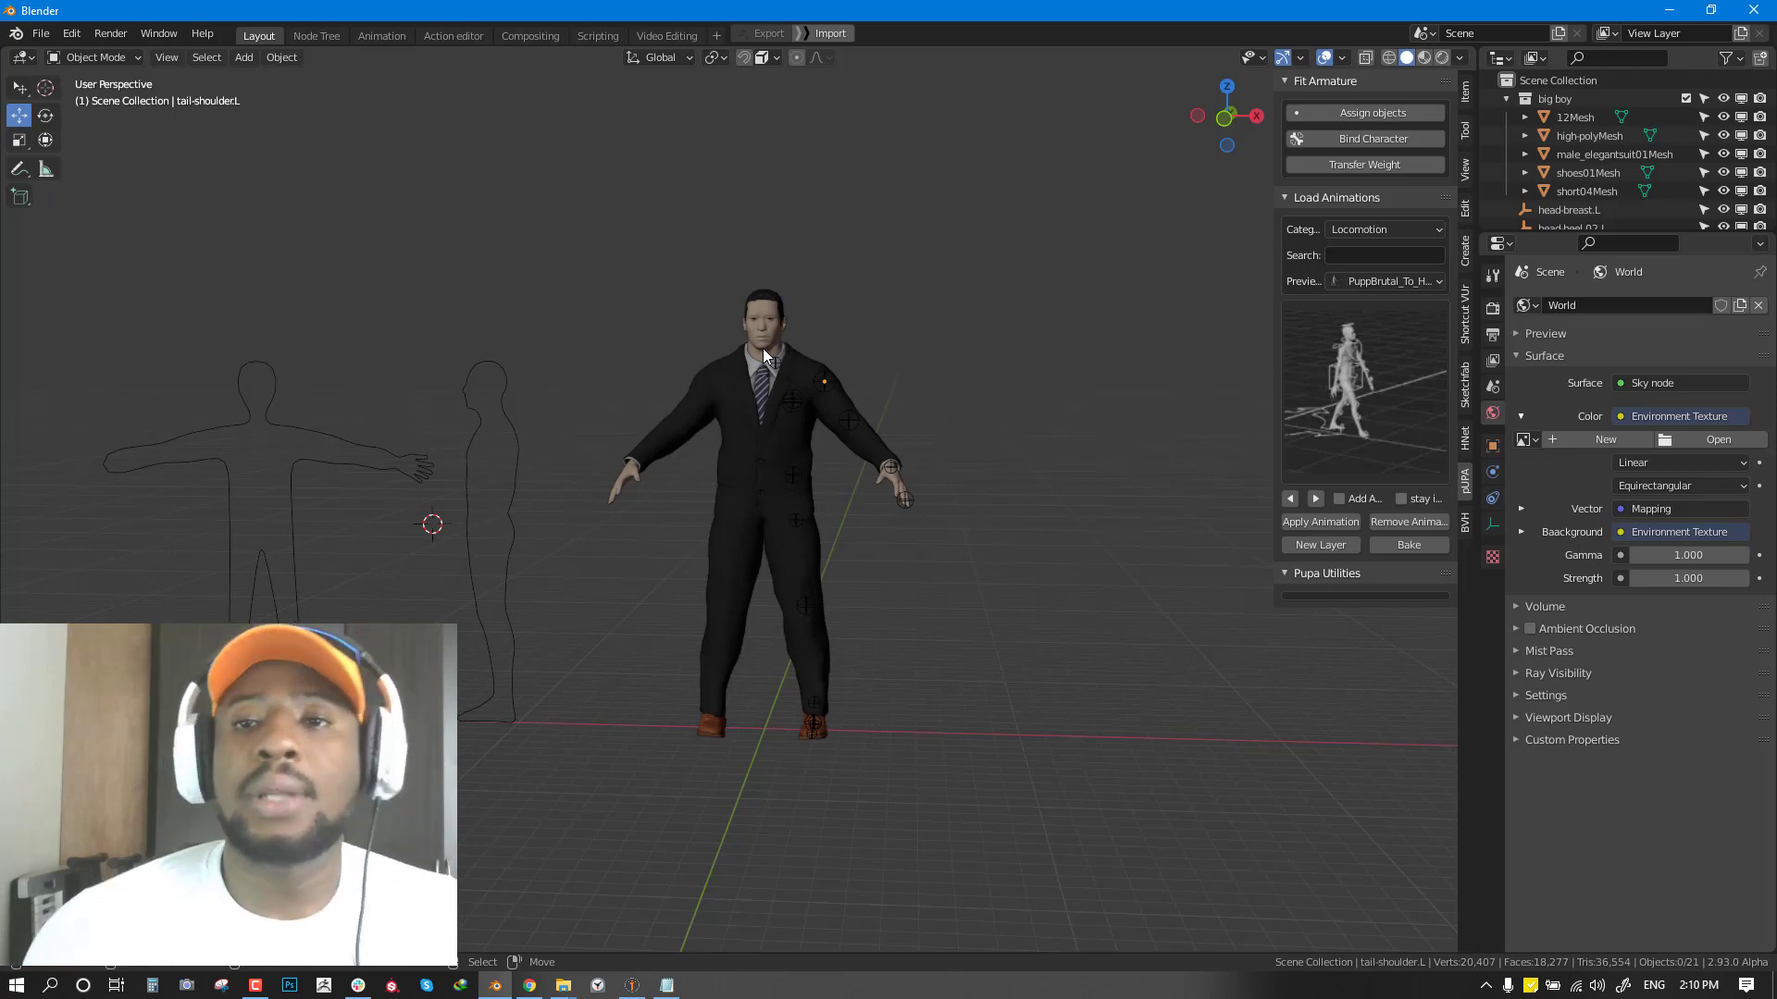
{"action": "left_click", "coordinate": [1340, 139]}
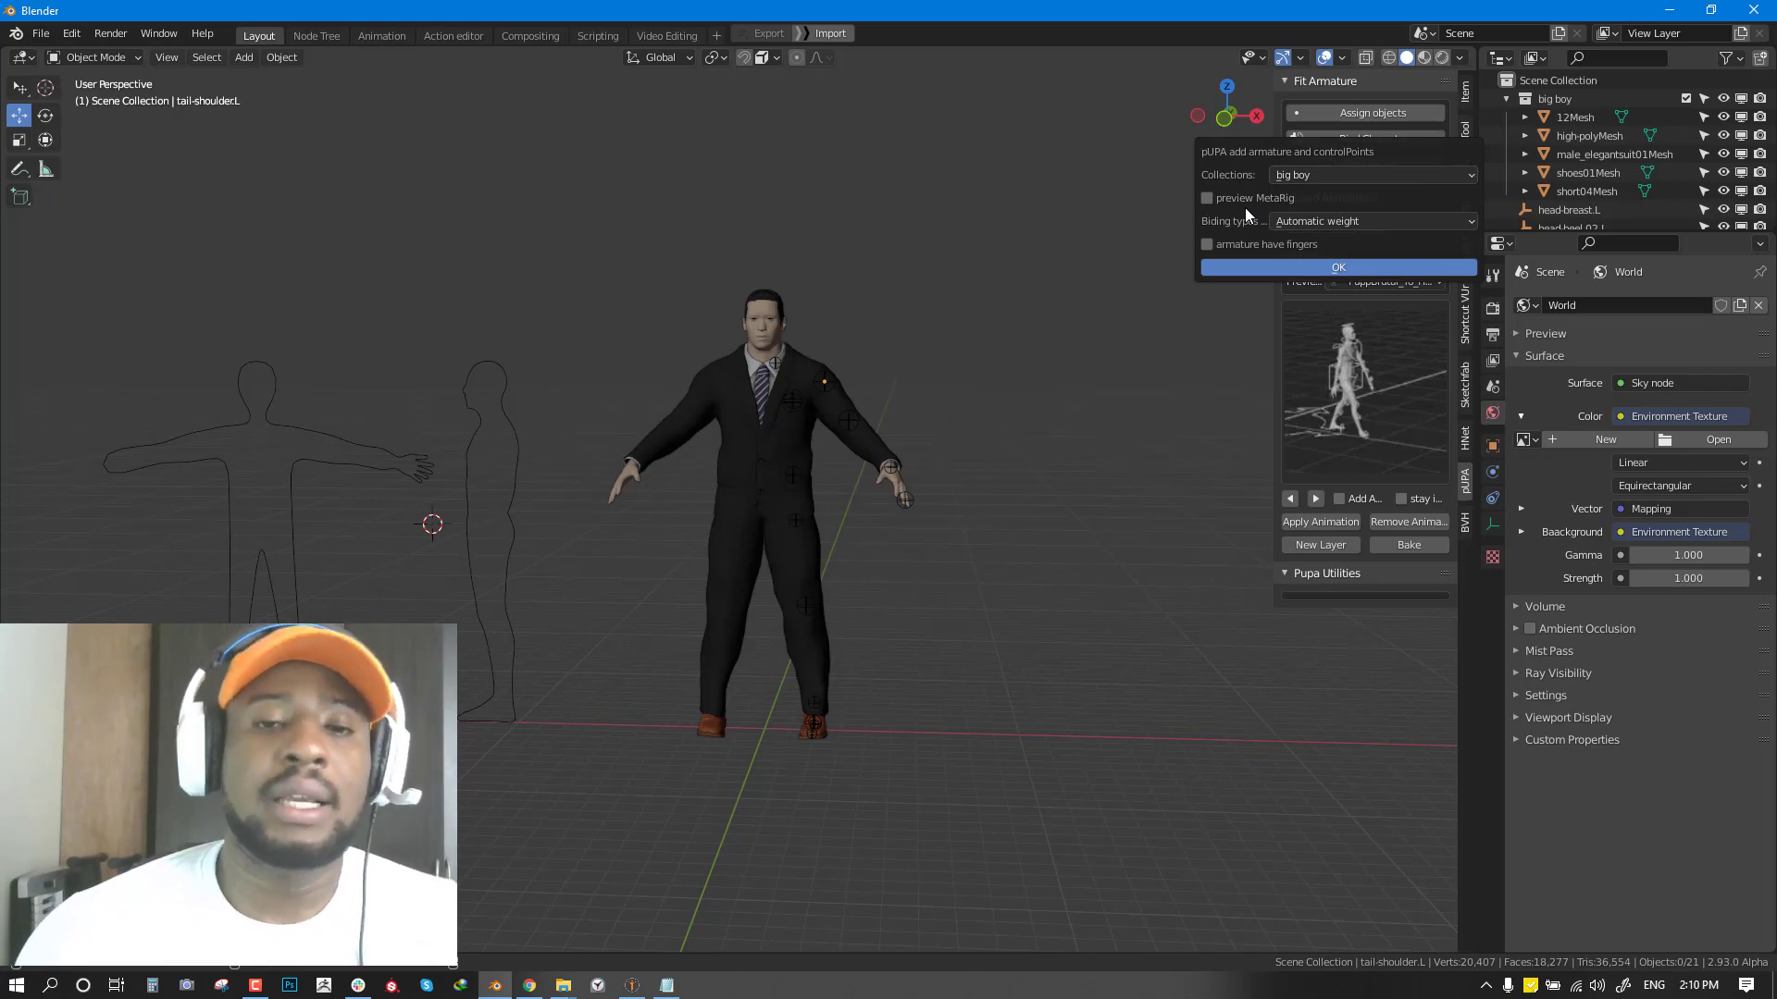
{"action": "left_click", "coordinate": [751, 500]}
Generate a preview MetaRig for the big boy collection with pUPA's Bind Character.
{"action": "middle_click_drag", "start_coordinate": [794, 316], "coordinate": [863, 335]}
{"action": "scroll", "coordinate": [925, 320], "scroll_direction": "up", "scroll_amount": 3}
{"action": "key", "text": "KP_1"}
{"action": "left_click", "coordinate": [1377, 139]}
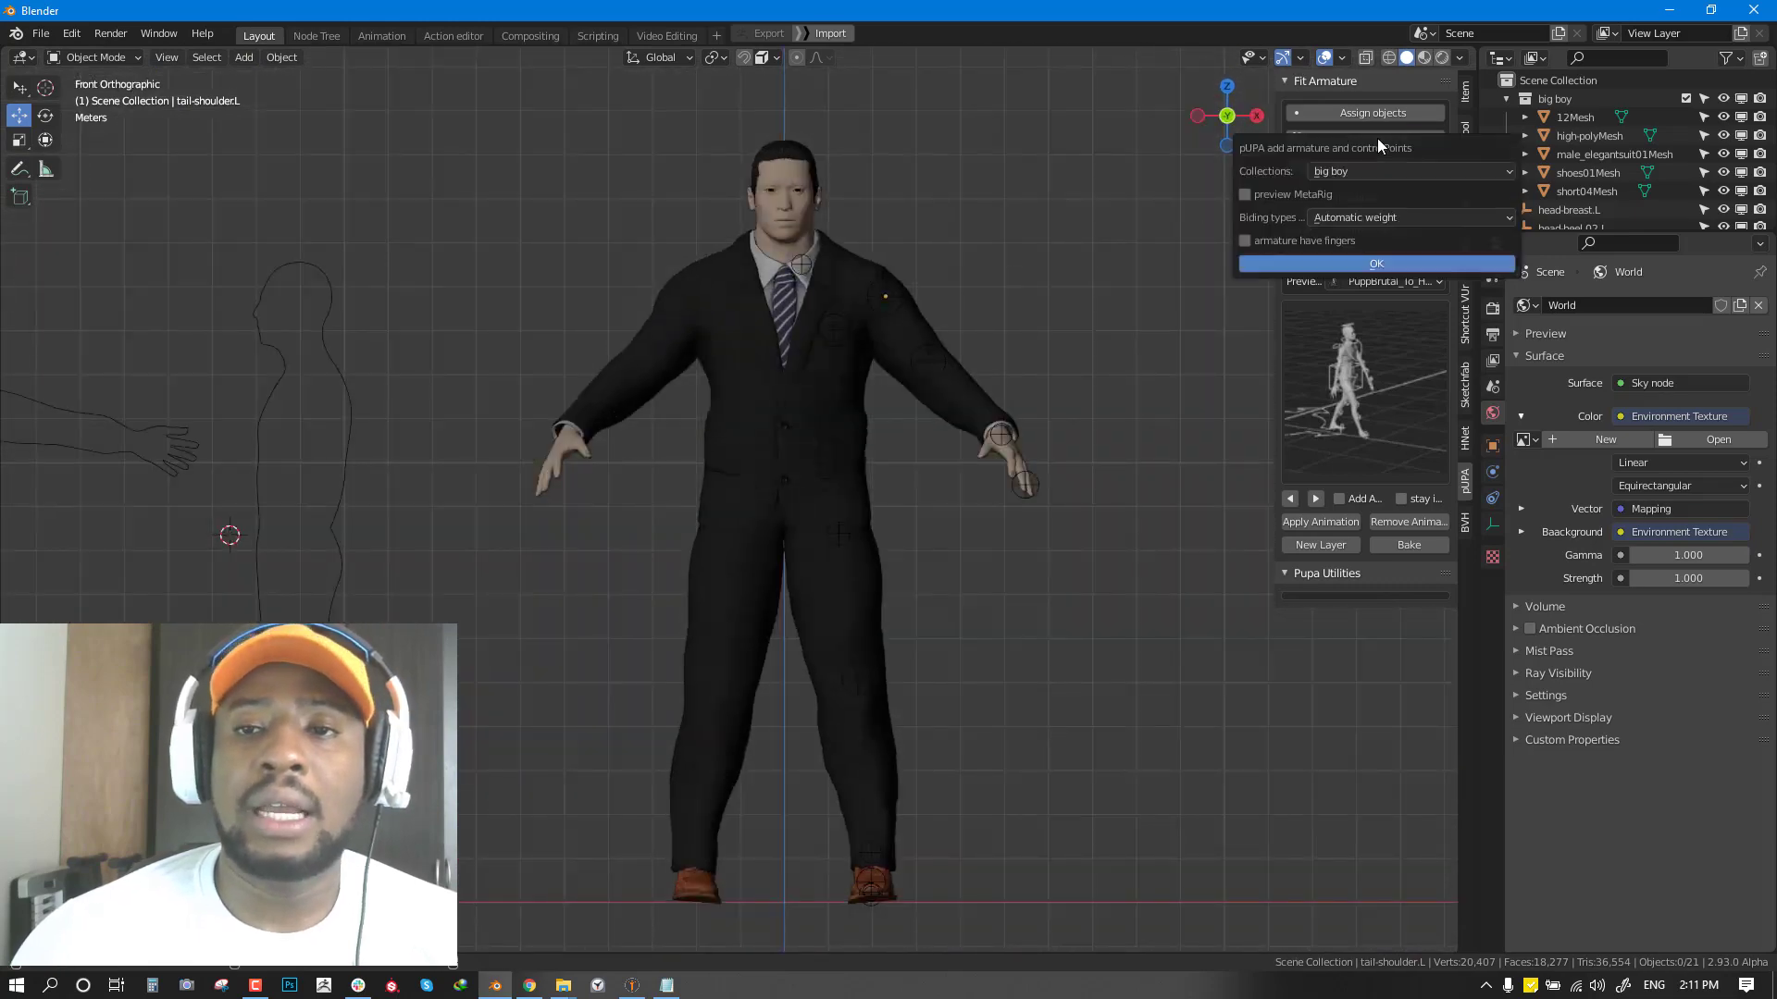
{"action": "left_click", "coordinate": [1359, 219]}
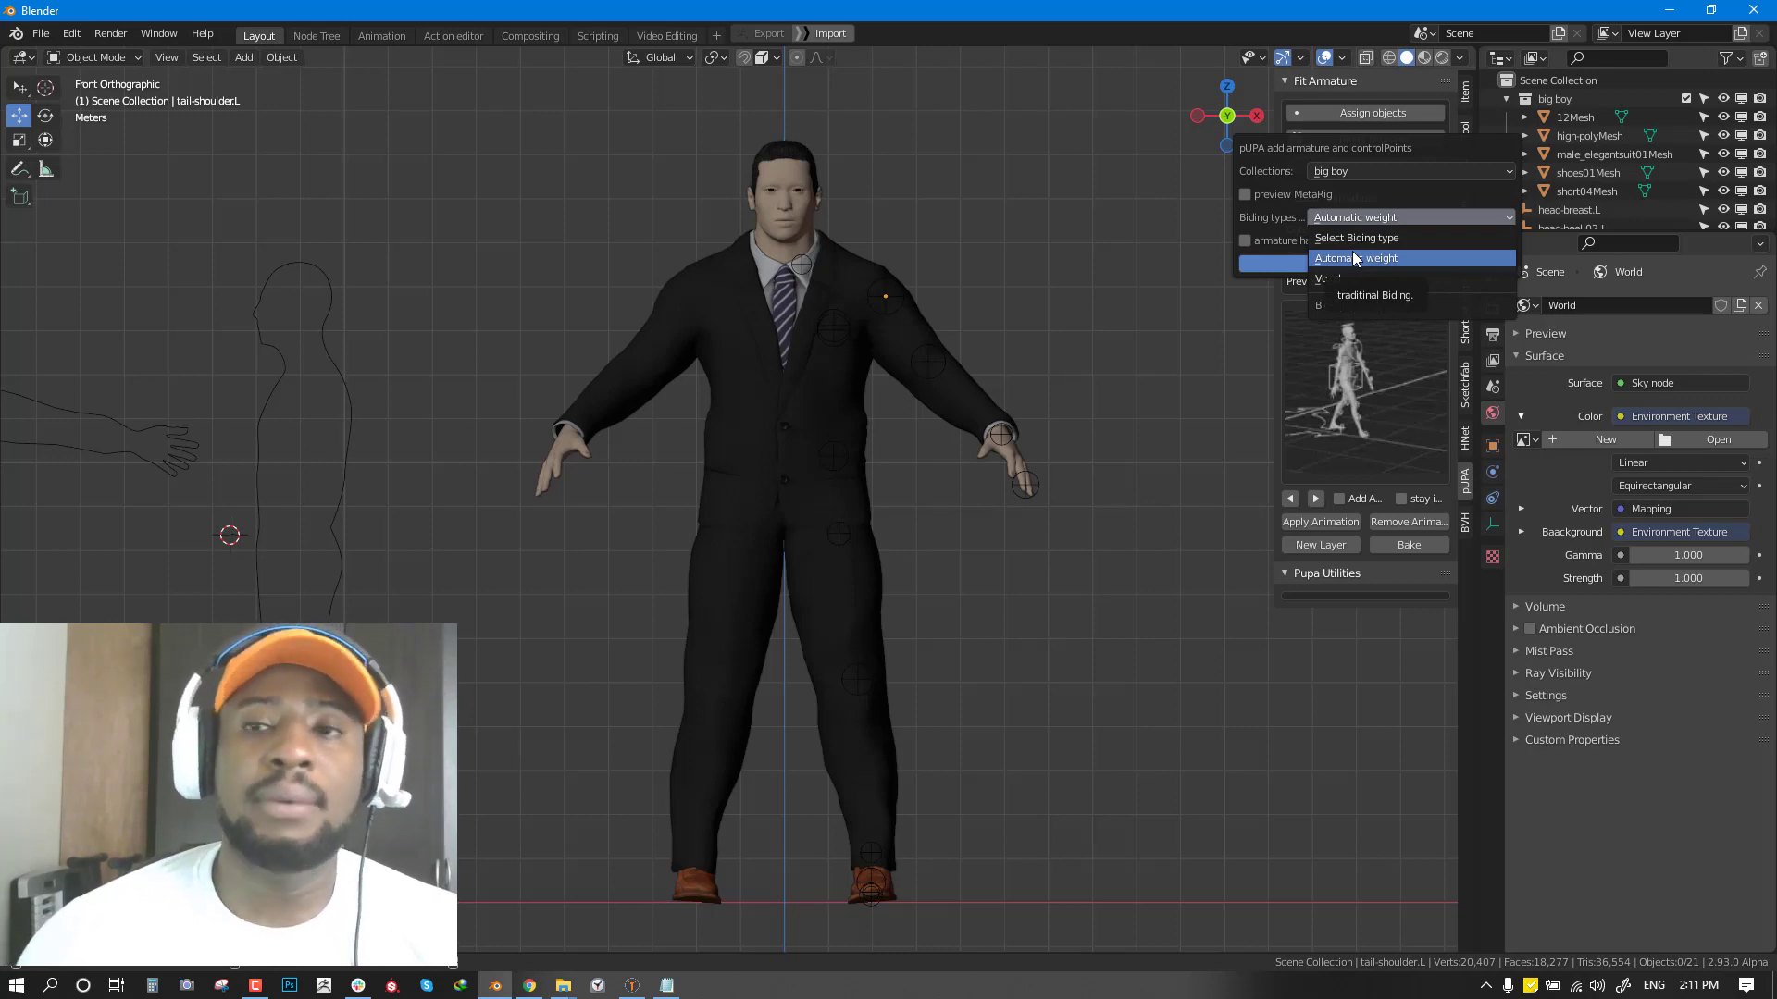
{"action": "left_click", "coordinate": [1305, 196]}
{"action": "left_click", "coordinate": [1310, 196]}
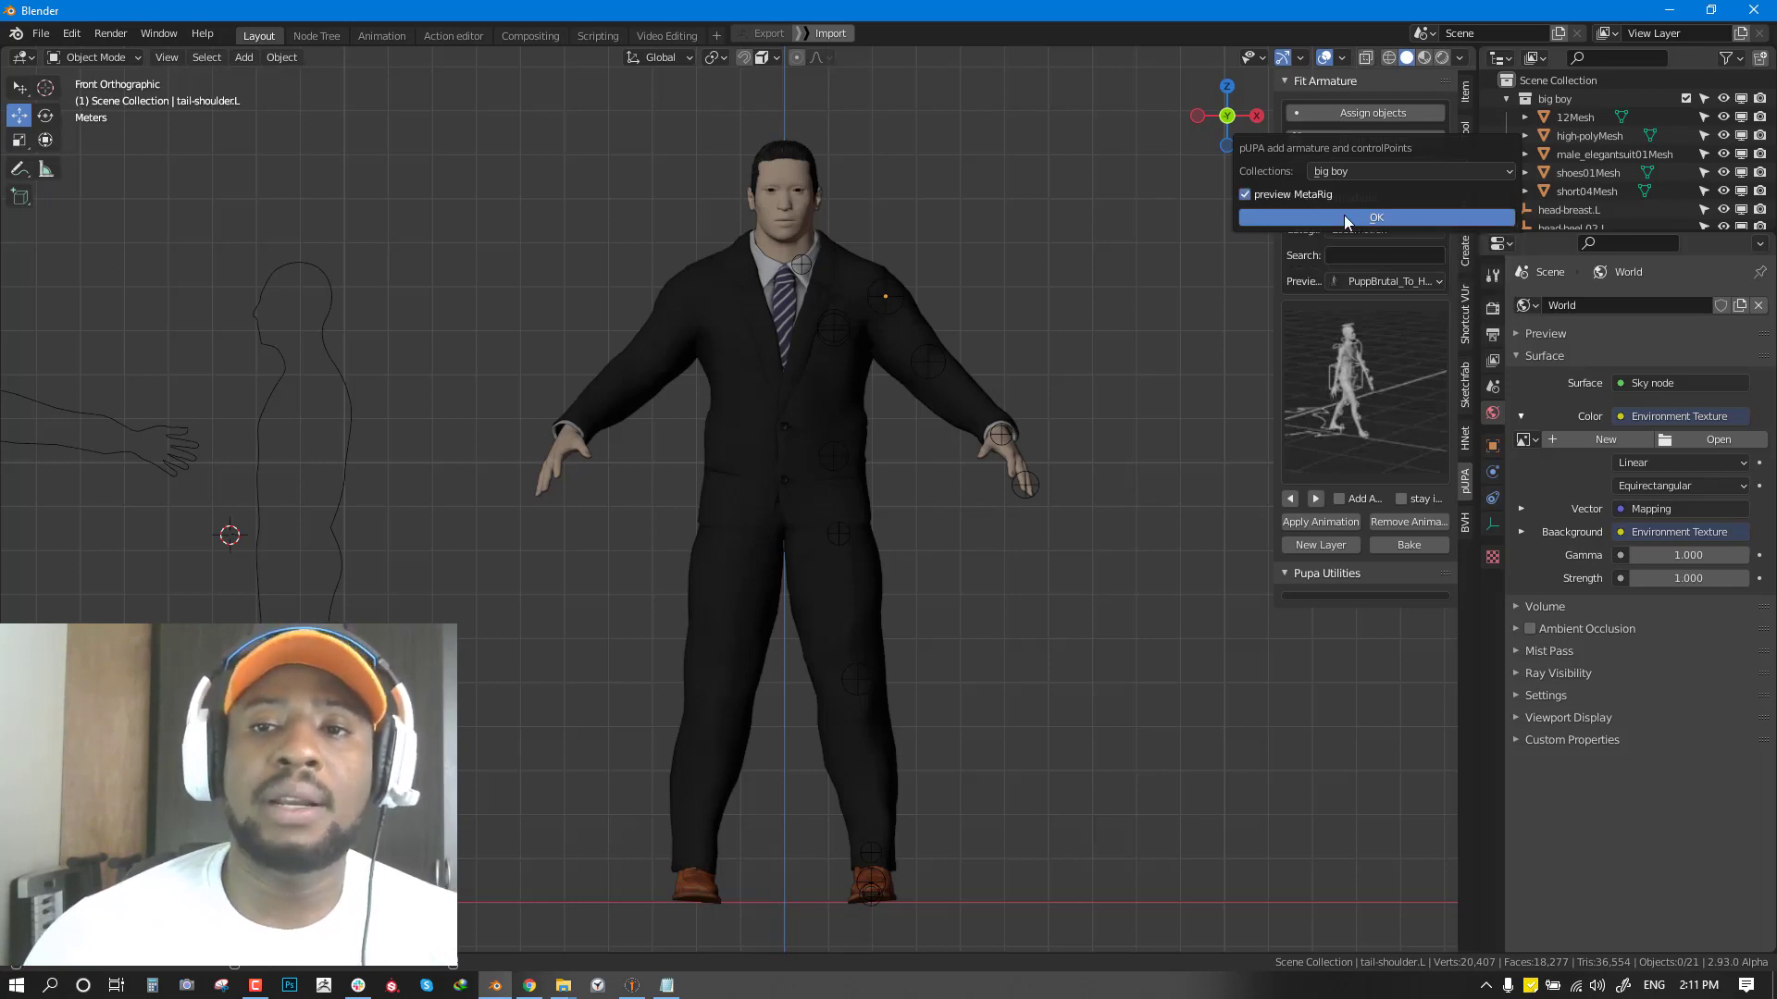
{"action": "left_click", "coordinate": [1351, 215]}
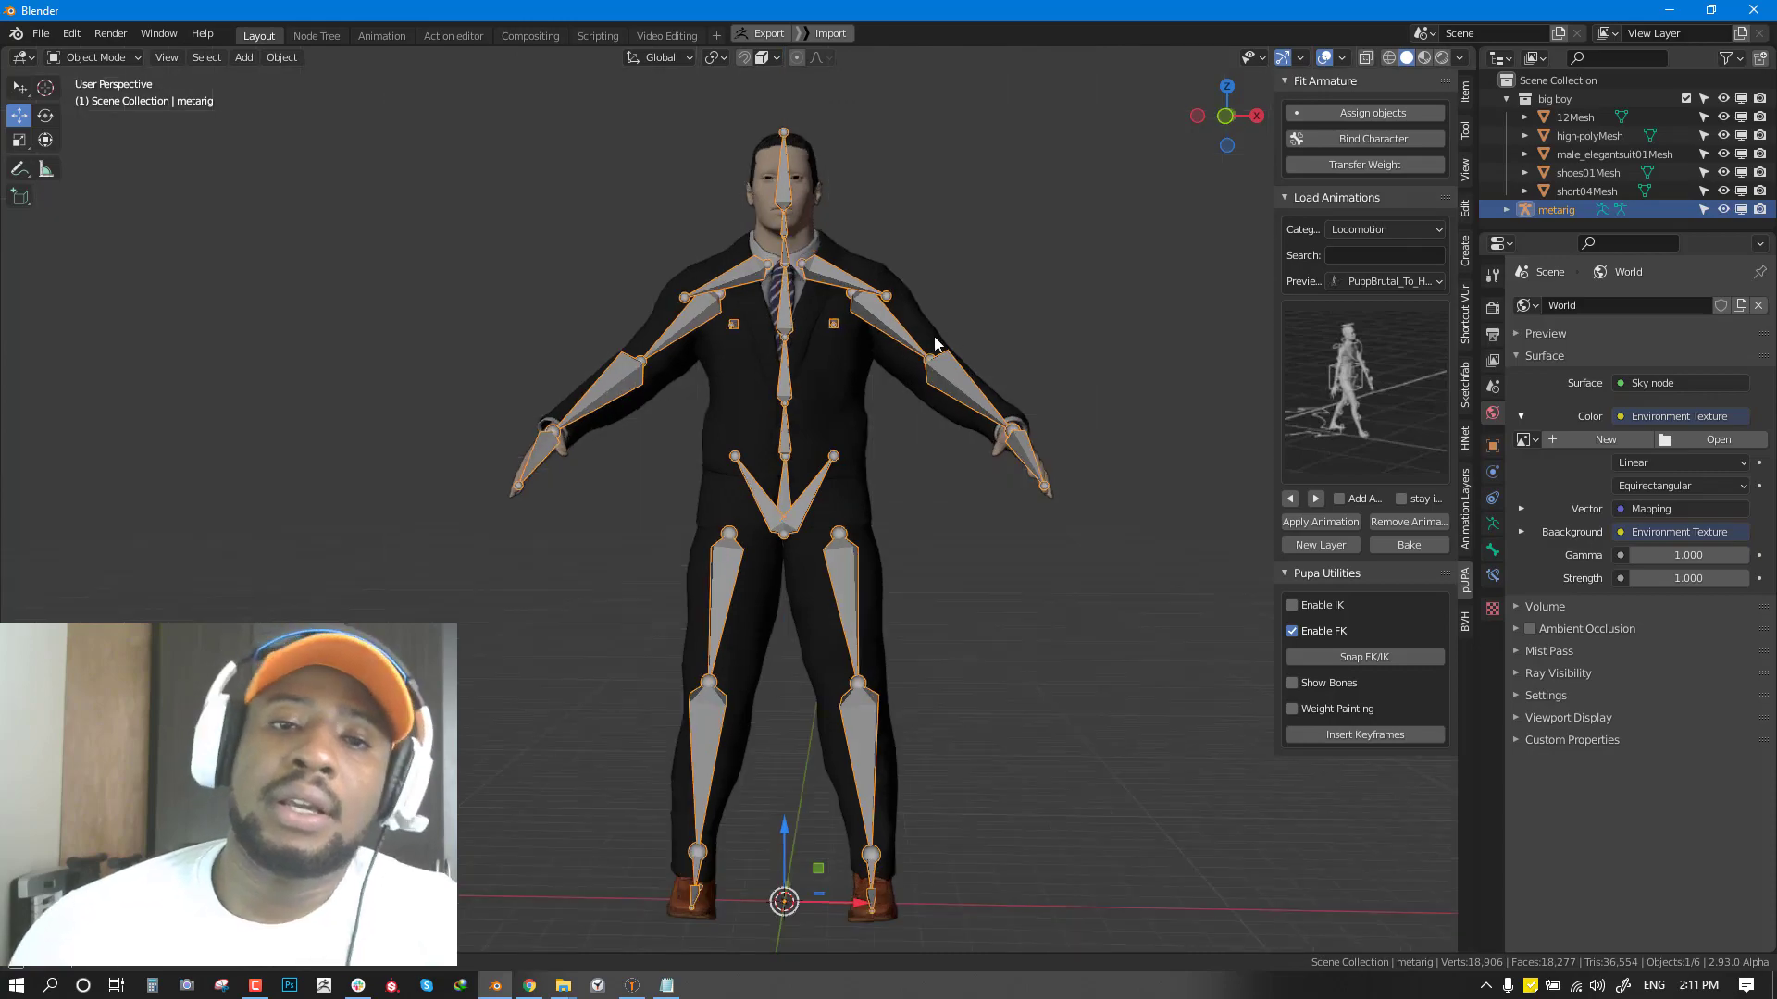
Put the metarig into Edit Mode in front view and bring up its X-Axis Mirror option.
{"action": "middle_click_drag", "start_coordinate": [935, 344], "coordinate": [1003, 325]}
{"action": "key", "text": "KP_1"}
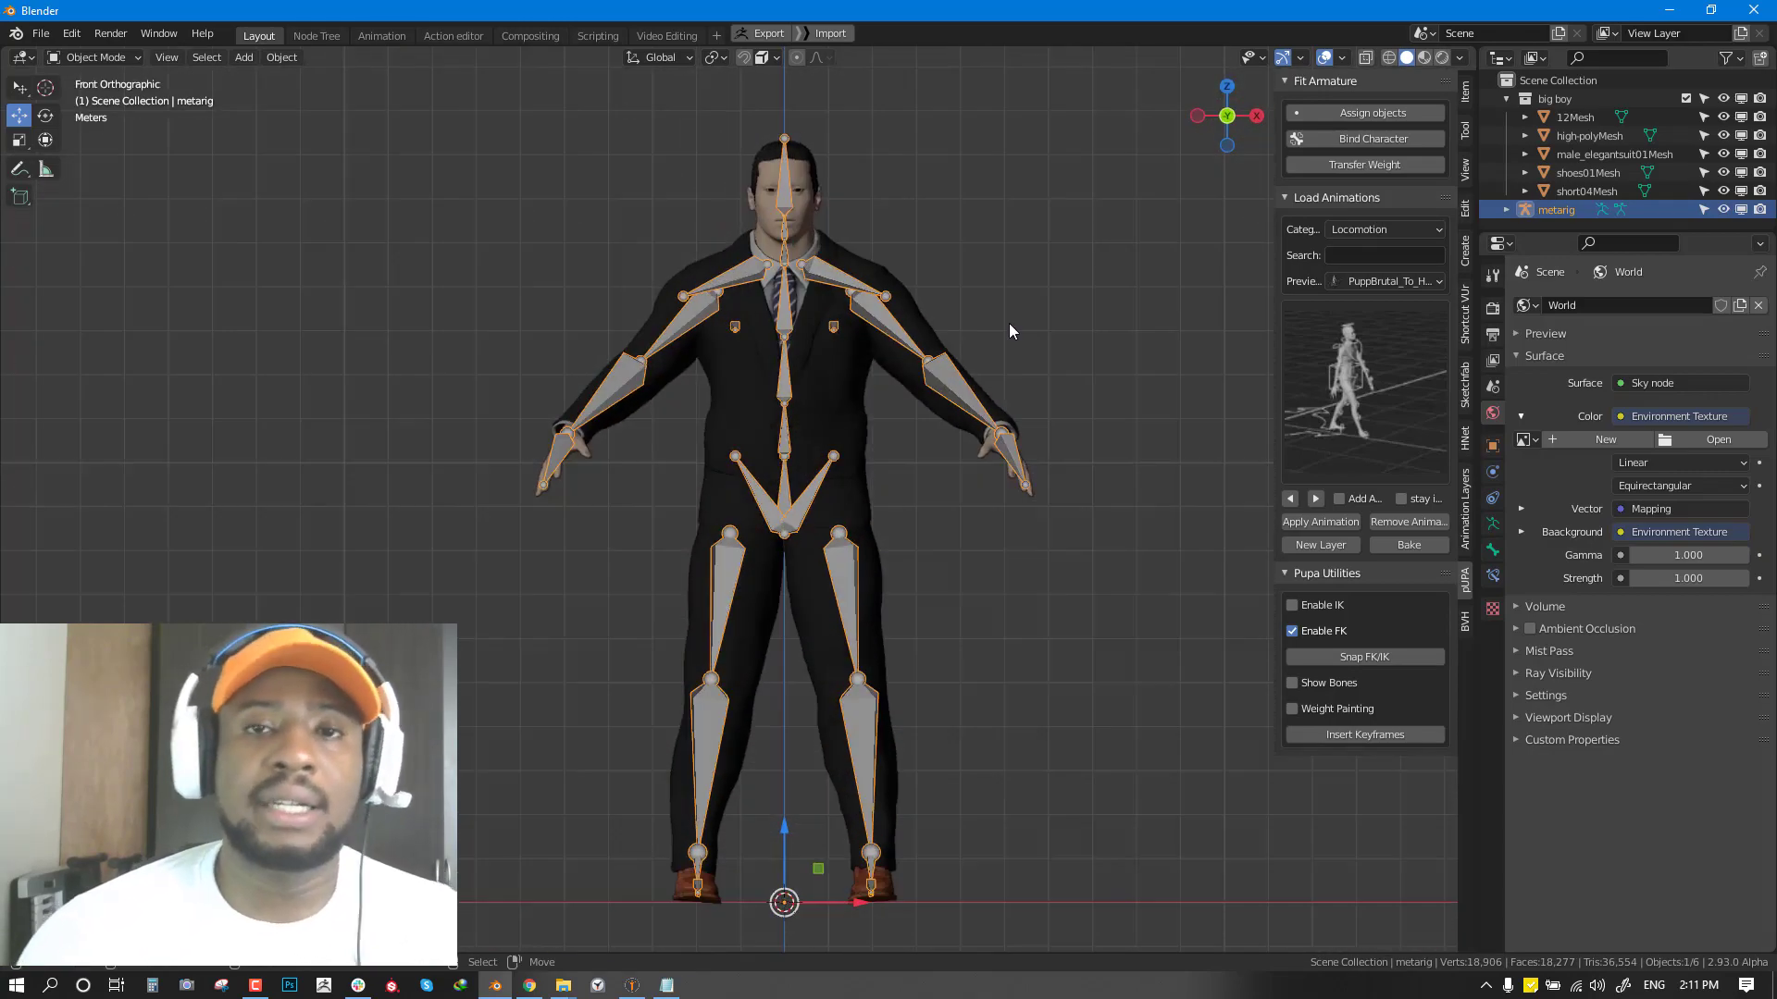
{"action": "key", "text": "Tab"}
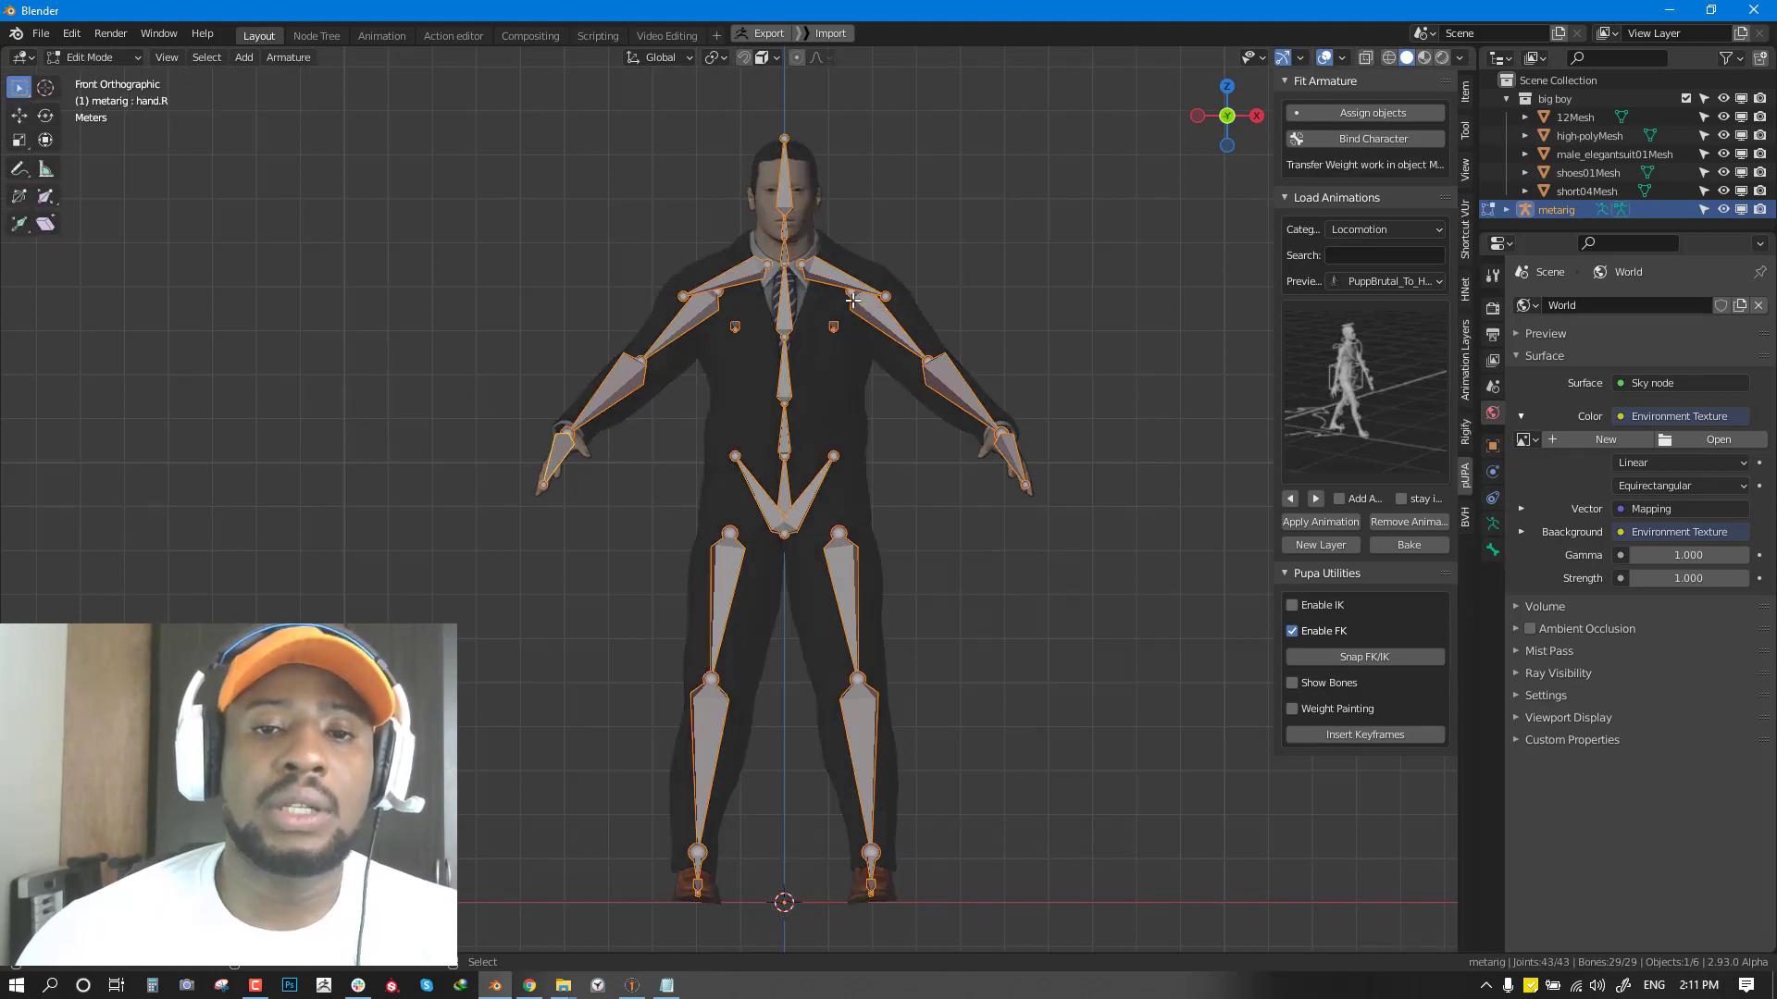
{"action": "left_click_drag", "start_coordinate": [886, 298], "coordinate": [891, 303]}
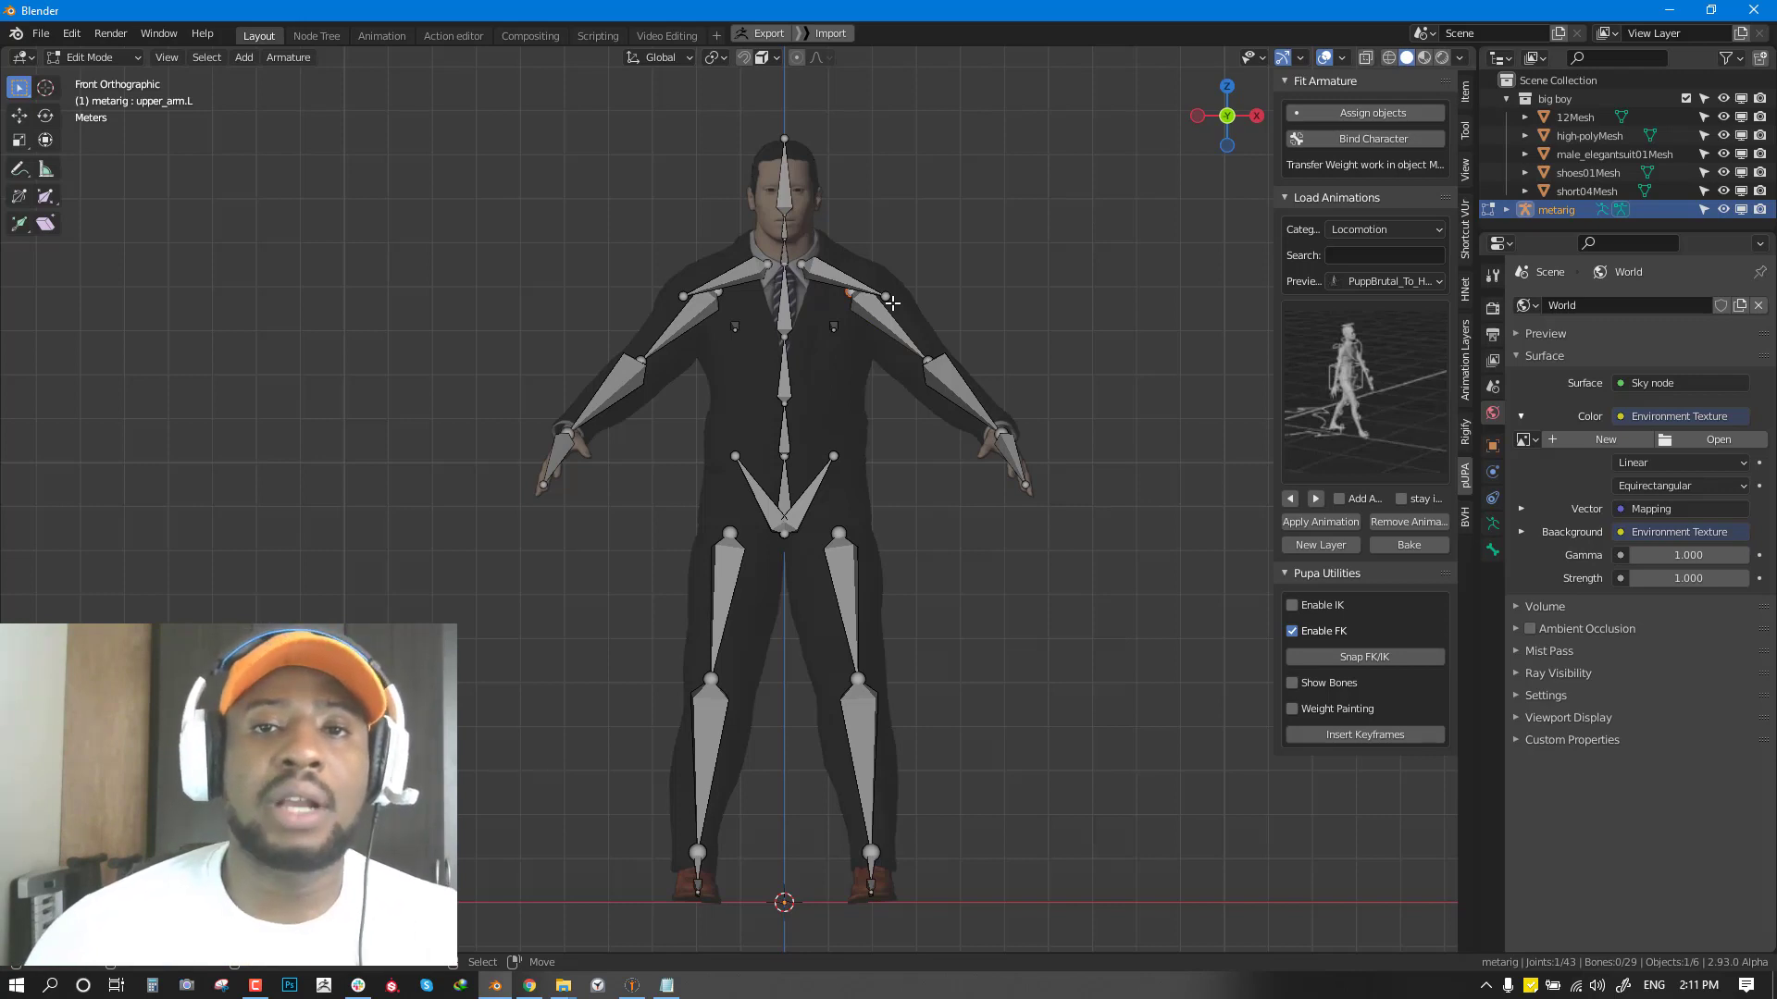
{"action": "left_click", "coordinate": [1464, 96]}
{"action": "left_click", "coordinate": [1466, 134]}
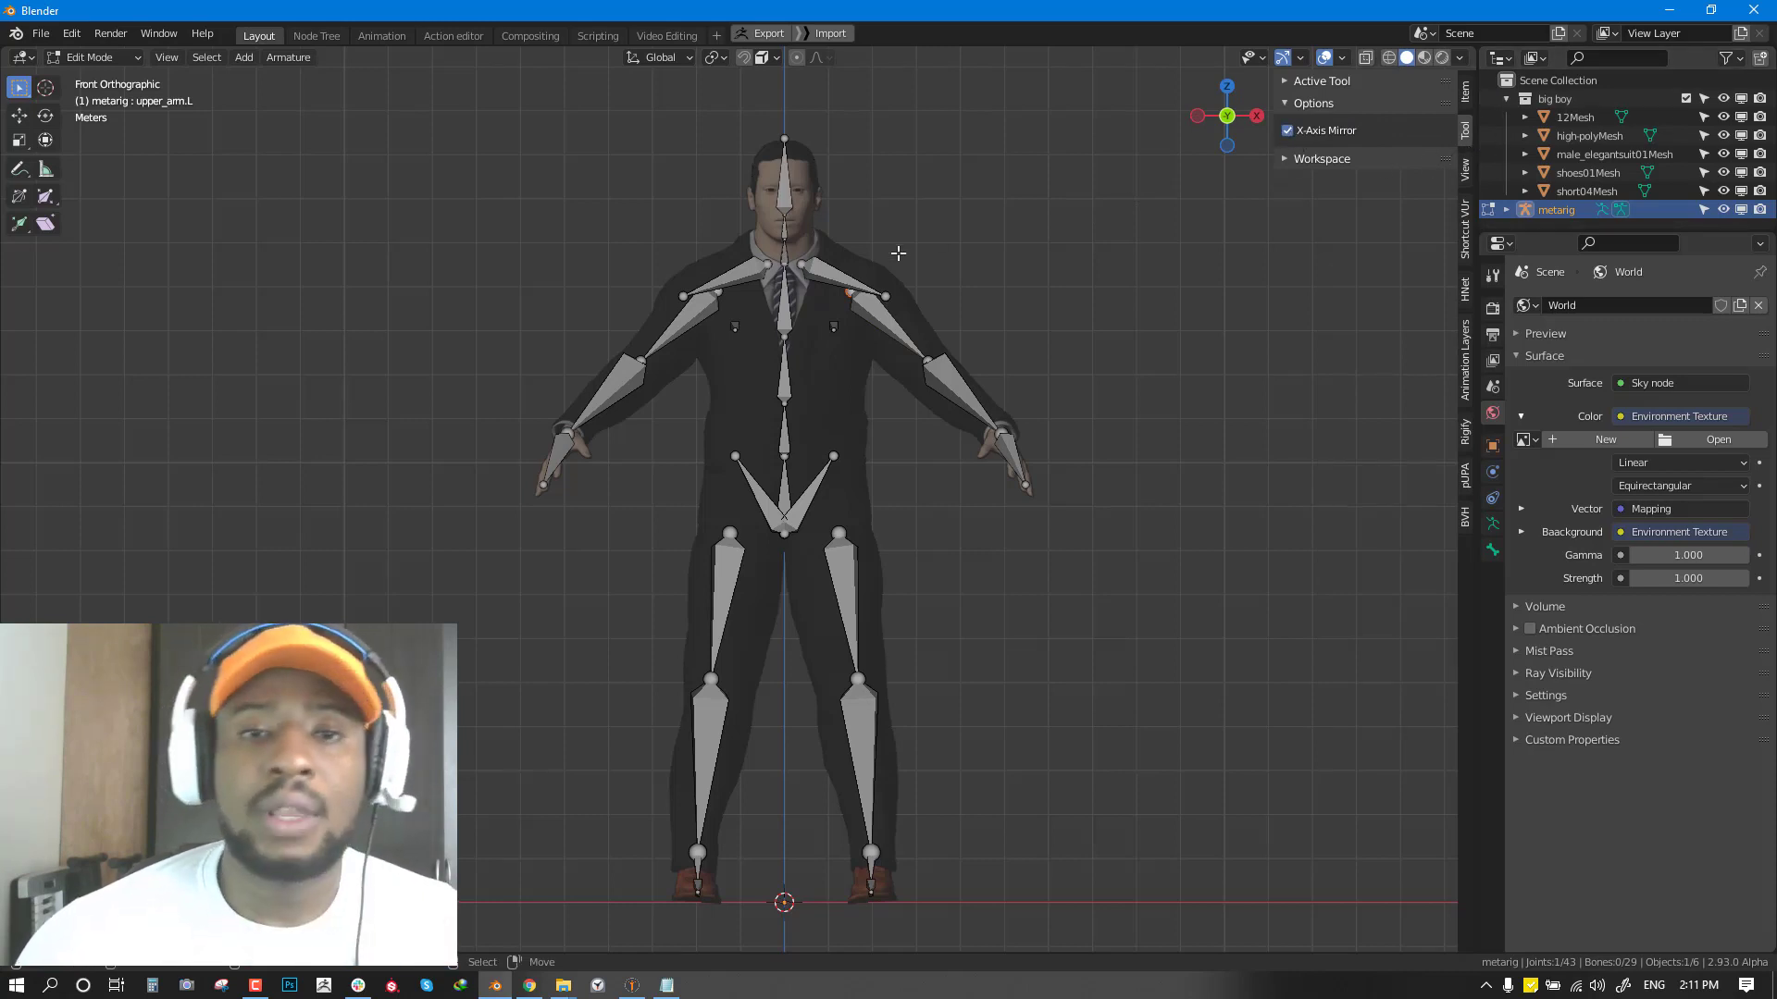
Try moving the left upper-arm and shoulder joints with X-Axis Mirror on, cancelling the moves.
{"action": "scroll", "coordinate": [879, 302], "scroll_direction": "up", "scroll_amount": 1}
{"action": "left_click", "coordinate": [865, 286]}
{"action": "key", "text": "g"}
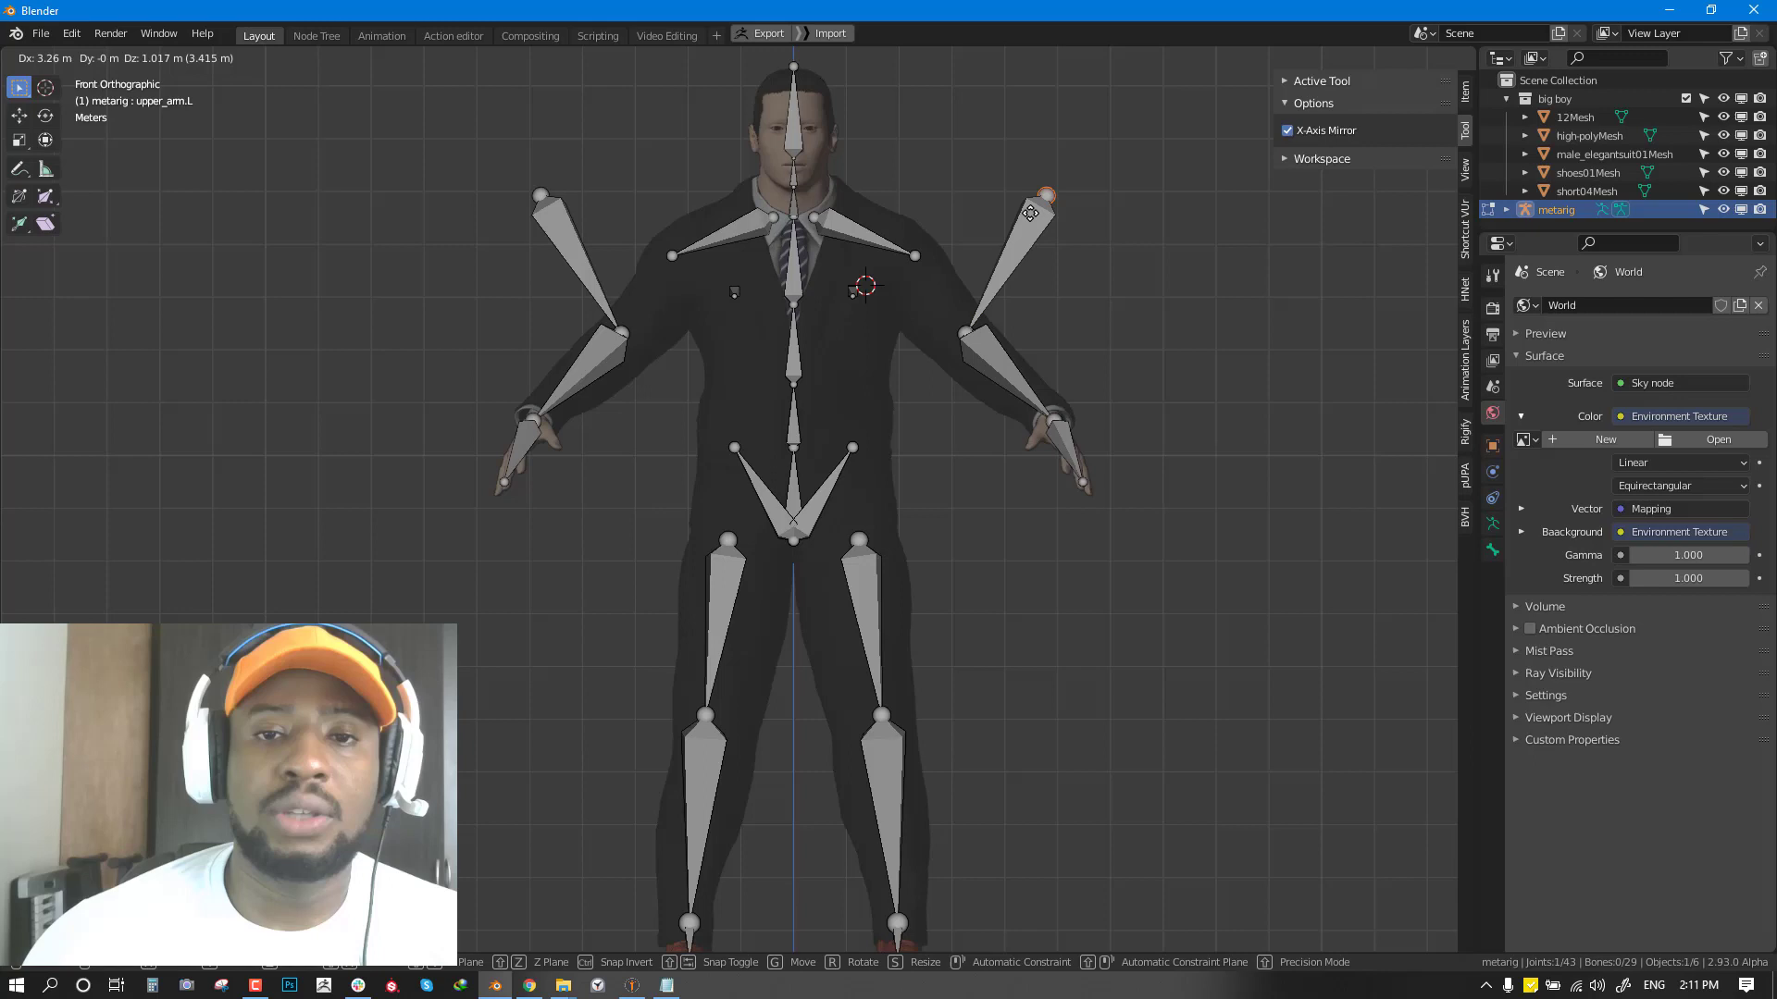
{"action": "right_click", "coordinate": [986, 244]}
{"action": "left_click", "coordinate": [915, 256]}
{"action": "key", "text": "g"}
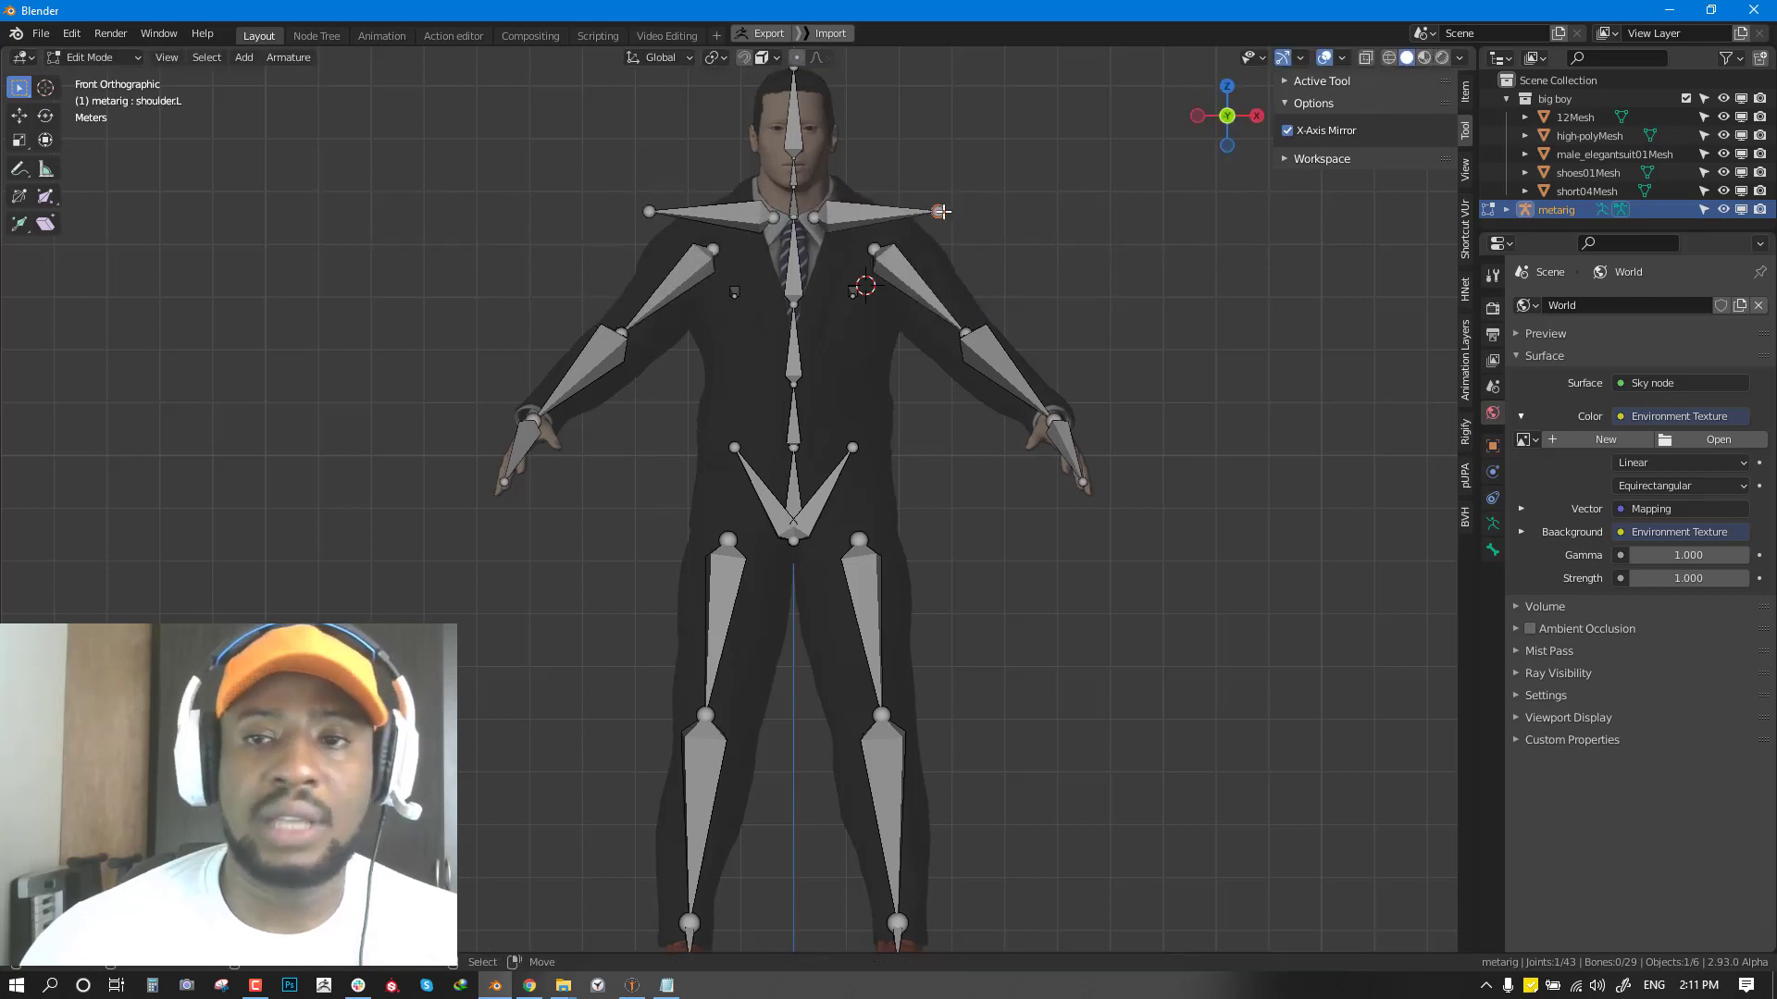
{"action": "key", "text": "Escape"}
Try moving the right upper-arm and shoulder joints with X-Axis Mirror off.
{"action": "middle_click_drag", "start_coordinate": [1065, 240], "coordinate": [1061, 274], "text": "shift"}
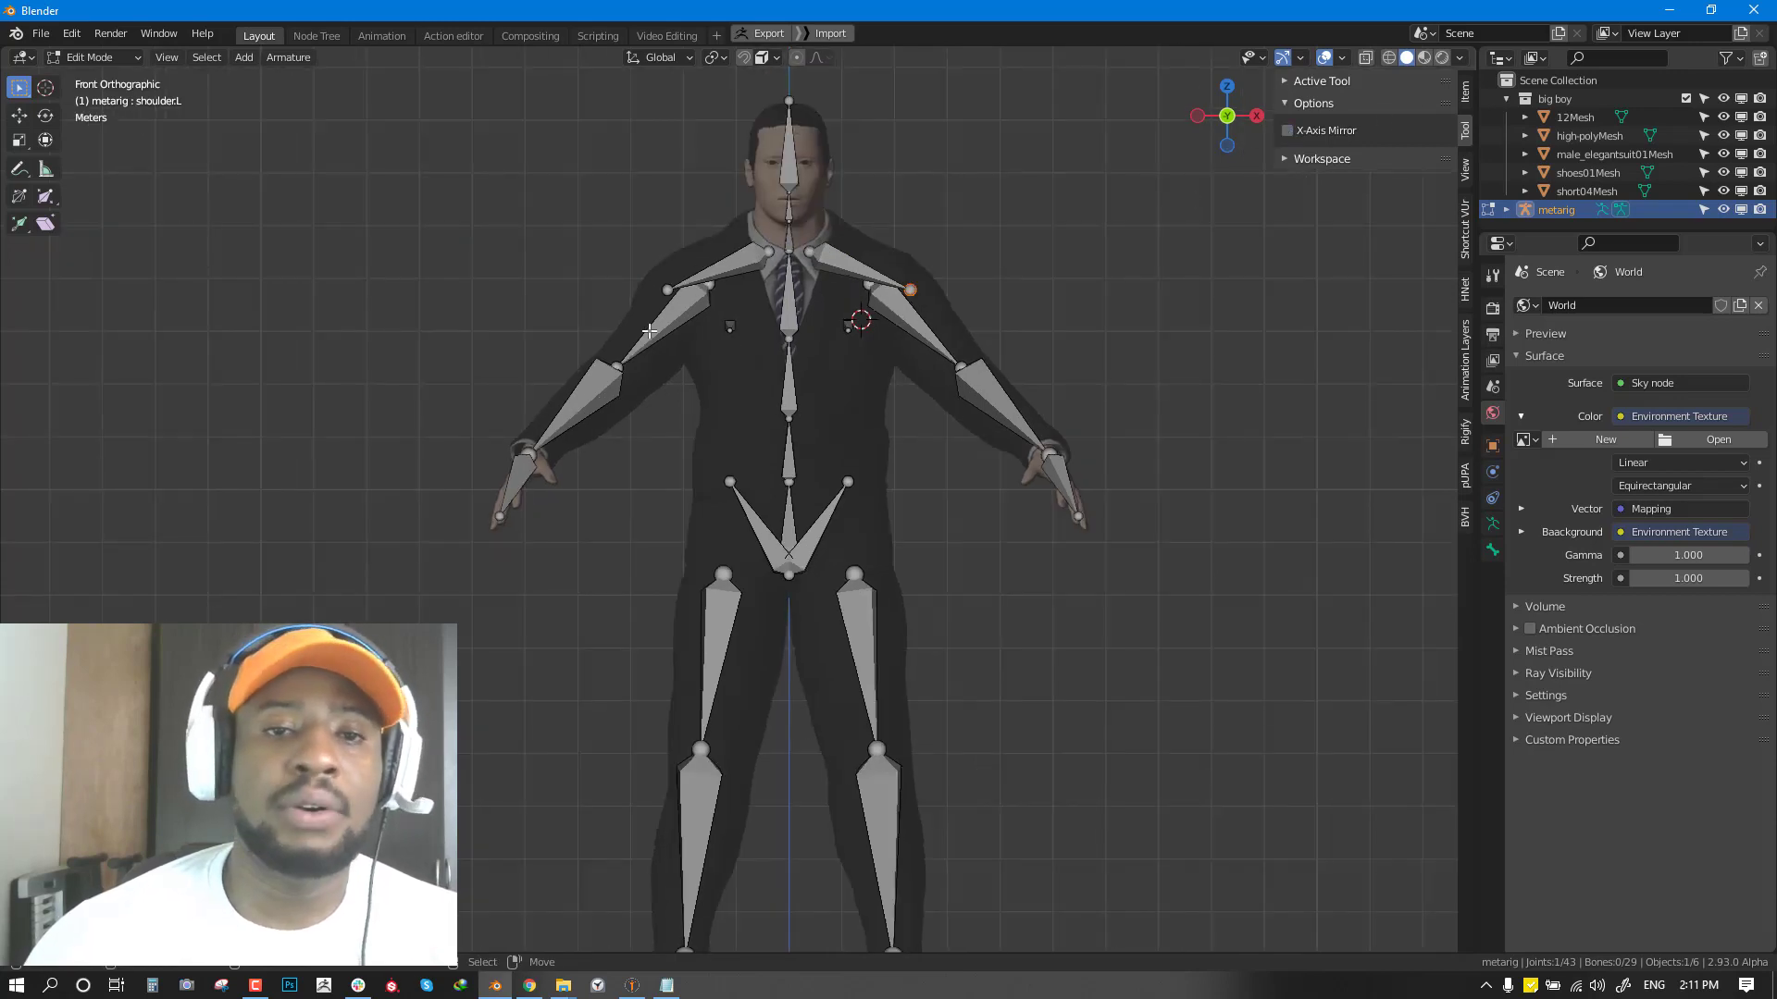
{"action": "right_click_drag", "start_coordinate": [672, 324], "coordinate": [645, 277]}
{"action": "key", "text": "ctrl+z"}
{"action": "right_click_drag", "start_coordinate": [663, 283], "coordinate": [629, 257]}
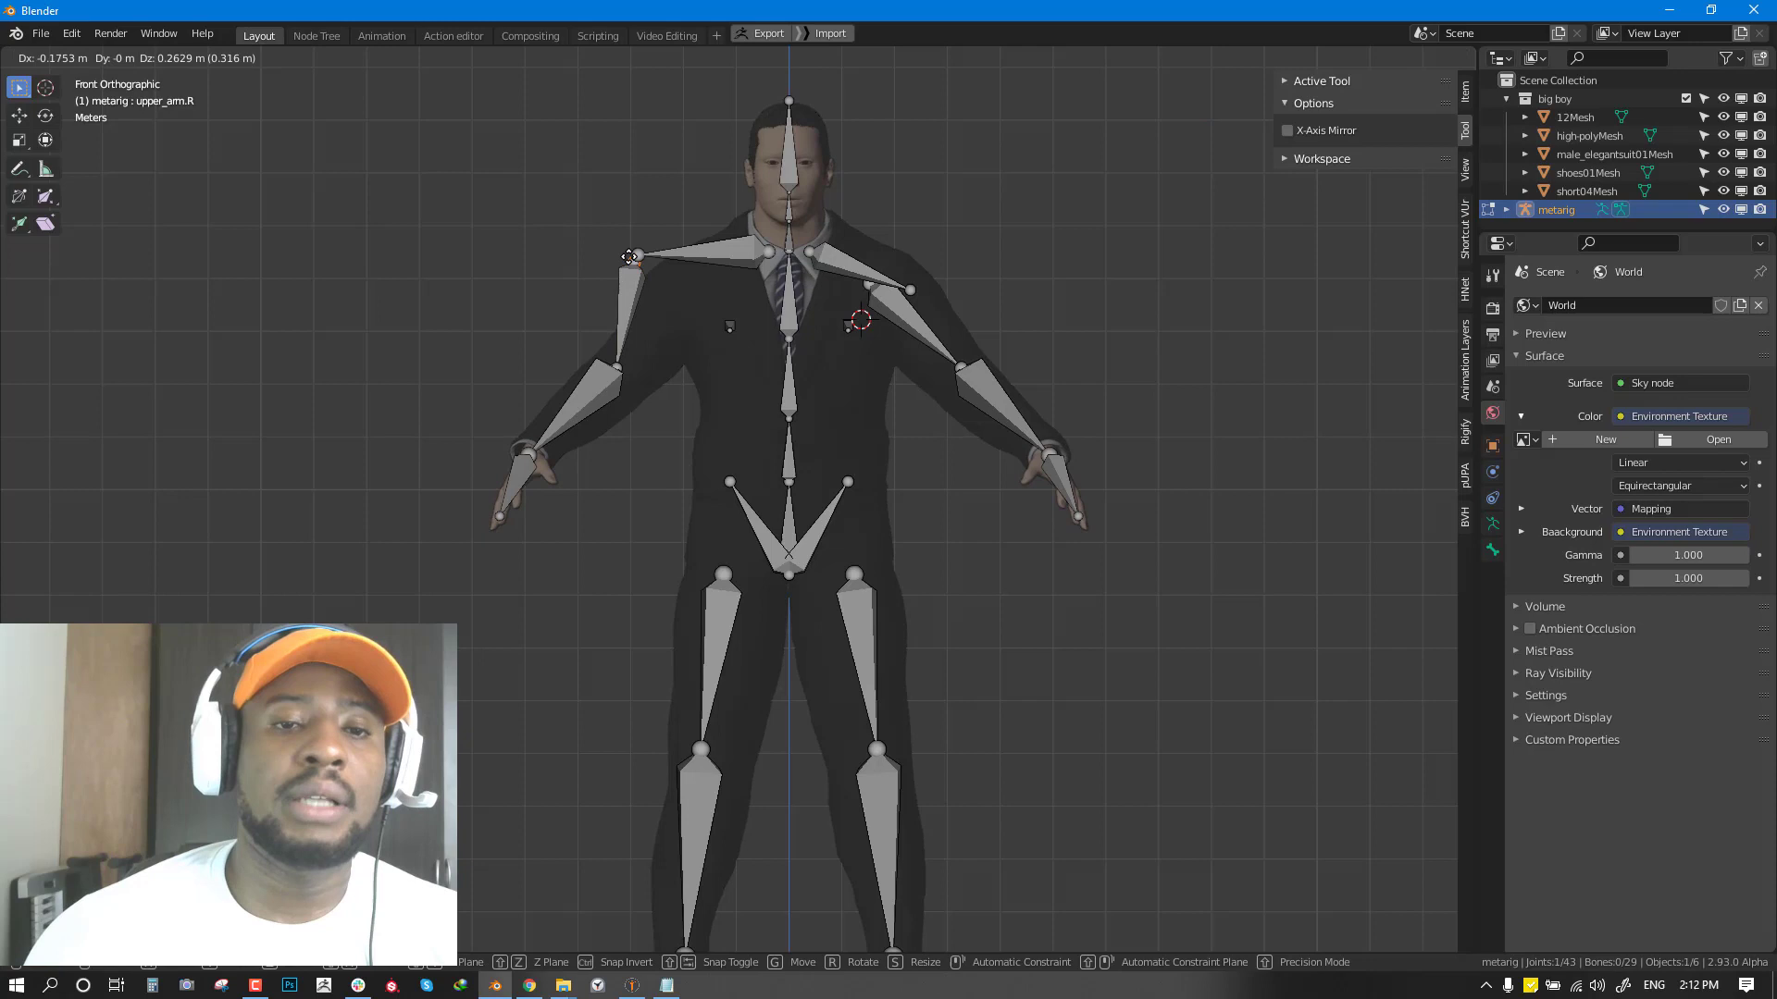
{"action": "left_click", "coordinate": [629, 256]}
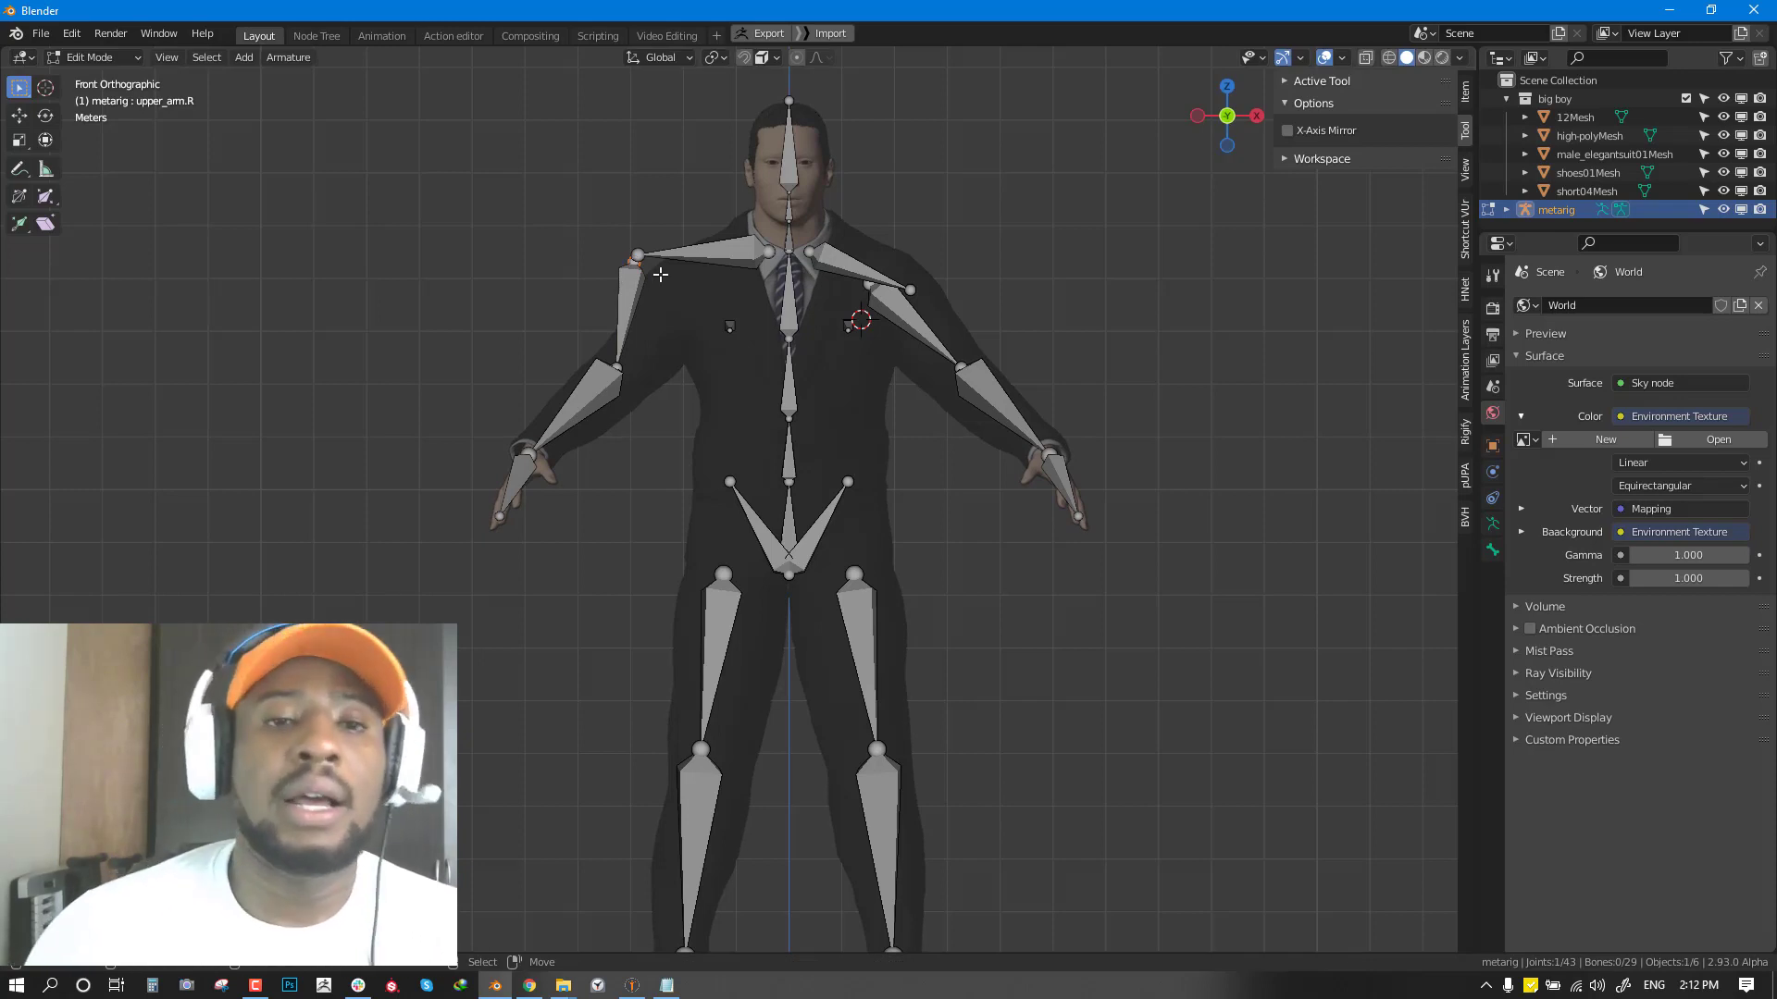
Undo the right-arm joint moves and enable X-Axis Mirror for the armature.
{"action": "key", "text": "ctrl+z"}
{"action": "key", "text": "ctrl+z"}
{"action": "key", "text": "ctrl+z"}
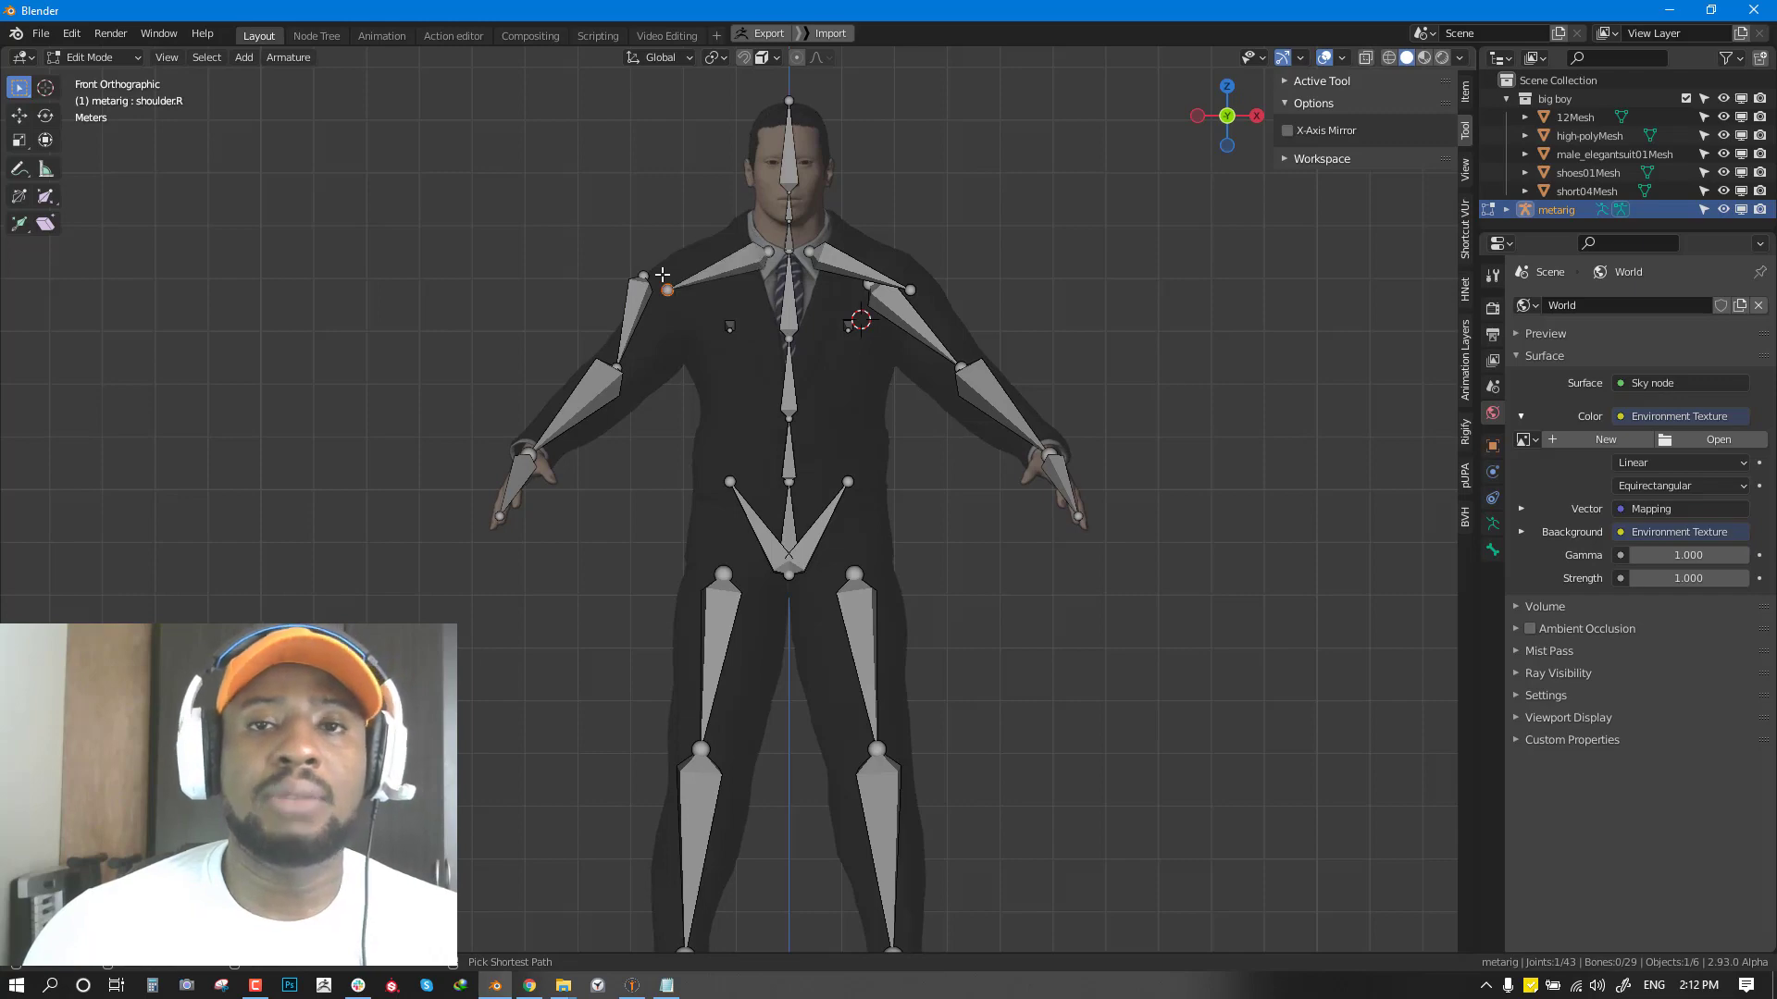
{"action": "key", "text": "ctrl+z"}
{"action": "scroll", "coordinate": [861, 321], "scroll_direction": "down", "scroll_amount": 2}
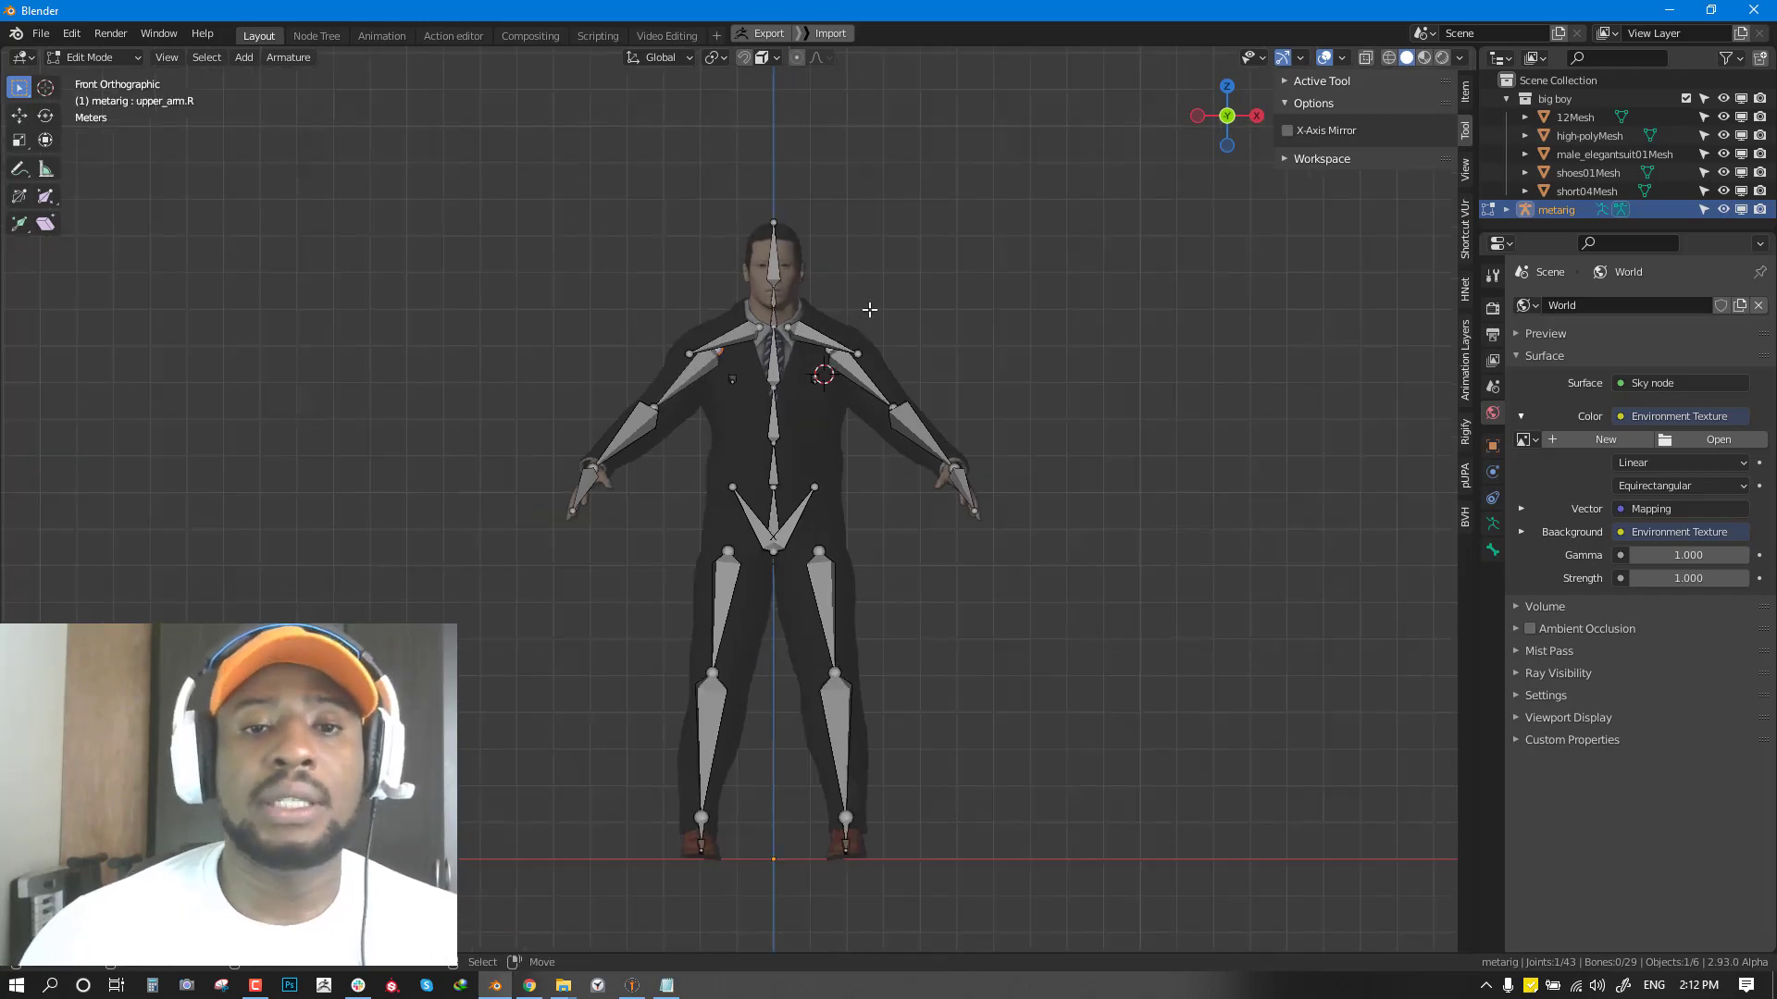
{"action": "left_click", "coordinate": [1287, 131]}
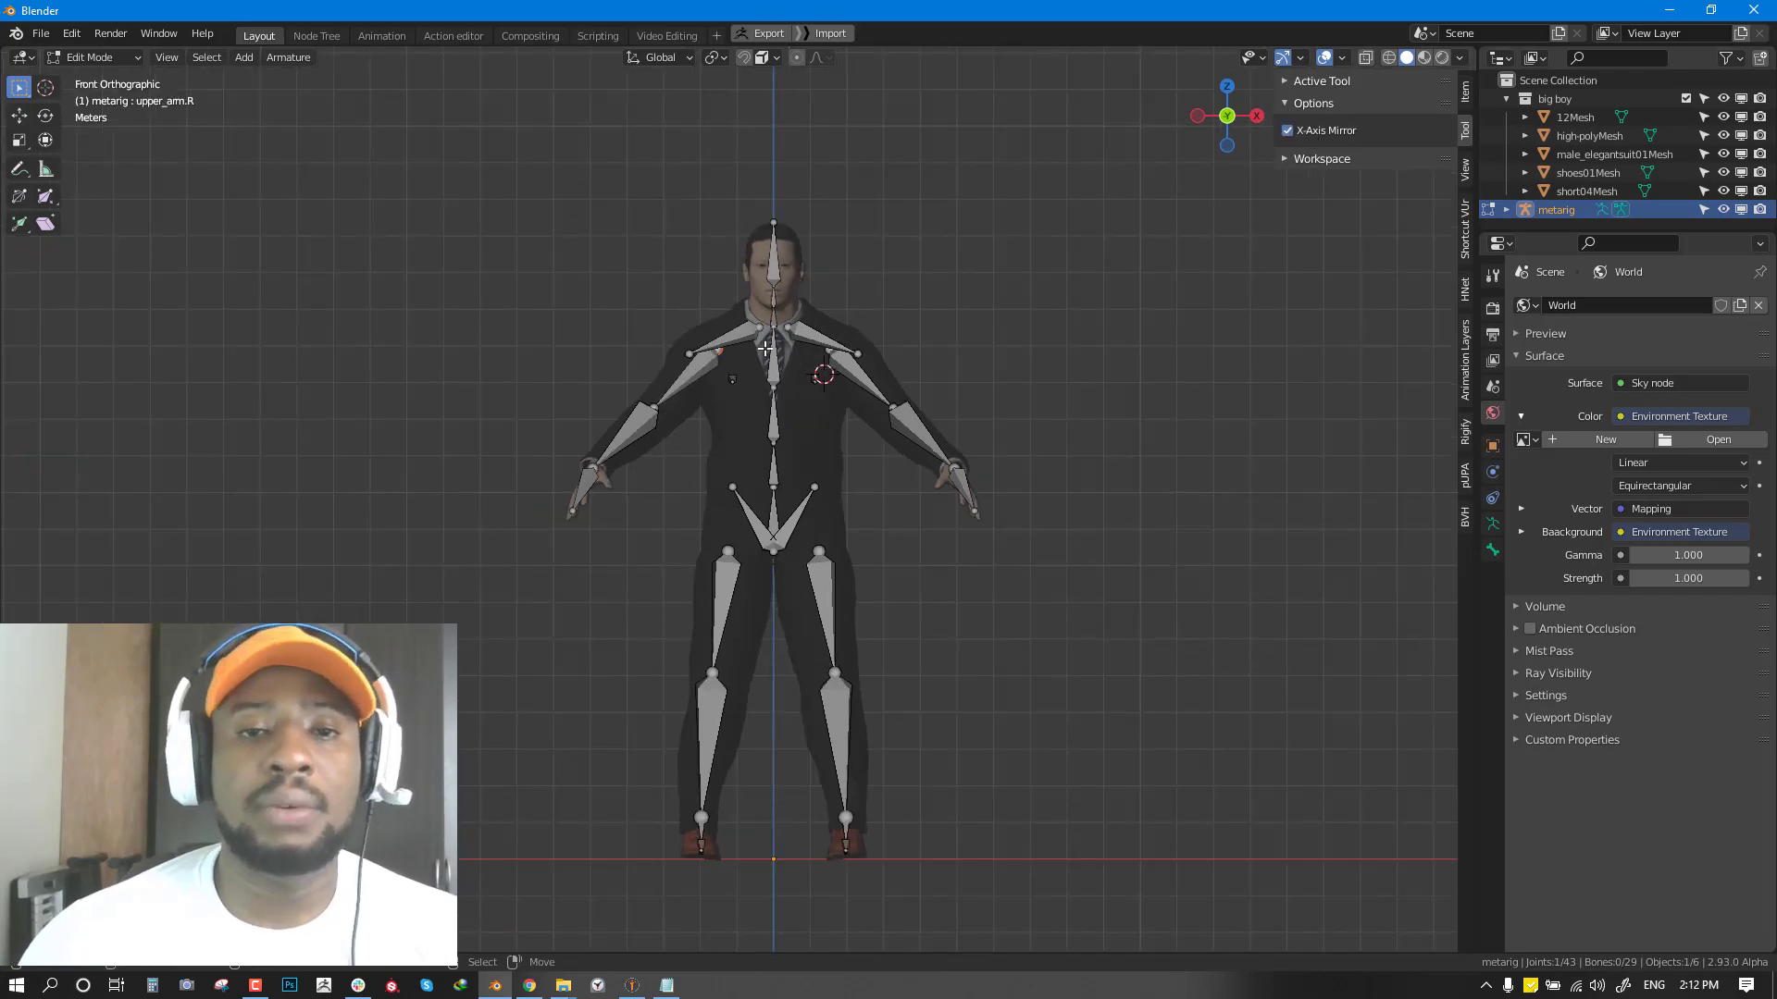
Move the left upper arm's head joint outward, toward the outer end of the shoulder bone.
{"action": "scroll", "coordinate": [976, 265], "scroll_direction": "up", "scroll_amount": 4}
{"action": "middle_click_drag", "start_coordinate": [977, 264], "coordinate": [859, 354], "text": "shift"}
{"action": "right_click_drag", "start_coordinate": [811, 281], "coordinate": [866, 284]}
{"action": "middle_click_drag", "start_coordinate": [851, 294], "coordinate": [719, 361]}
Snap the left upper arm's head joint to the tip of the left shoulder bone by way of the 3D cursor.
{"action": "right_click_drag", "start_coordinate": [846, 330], "coordinate": [843, 311]}
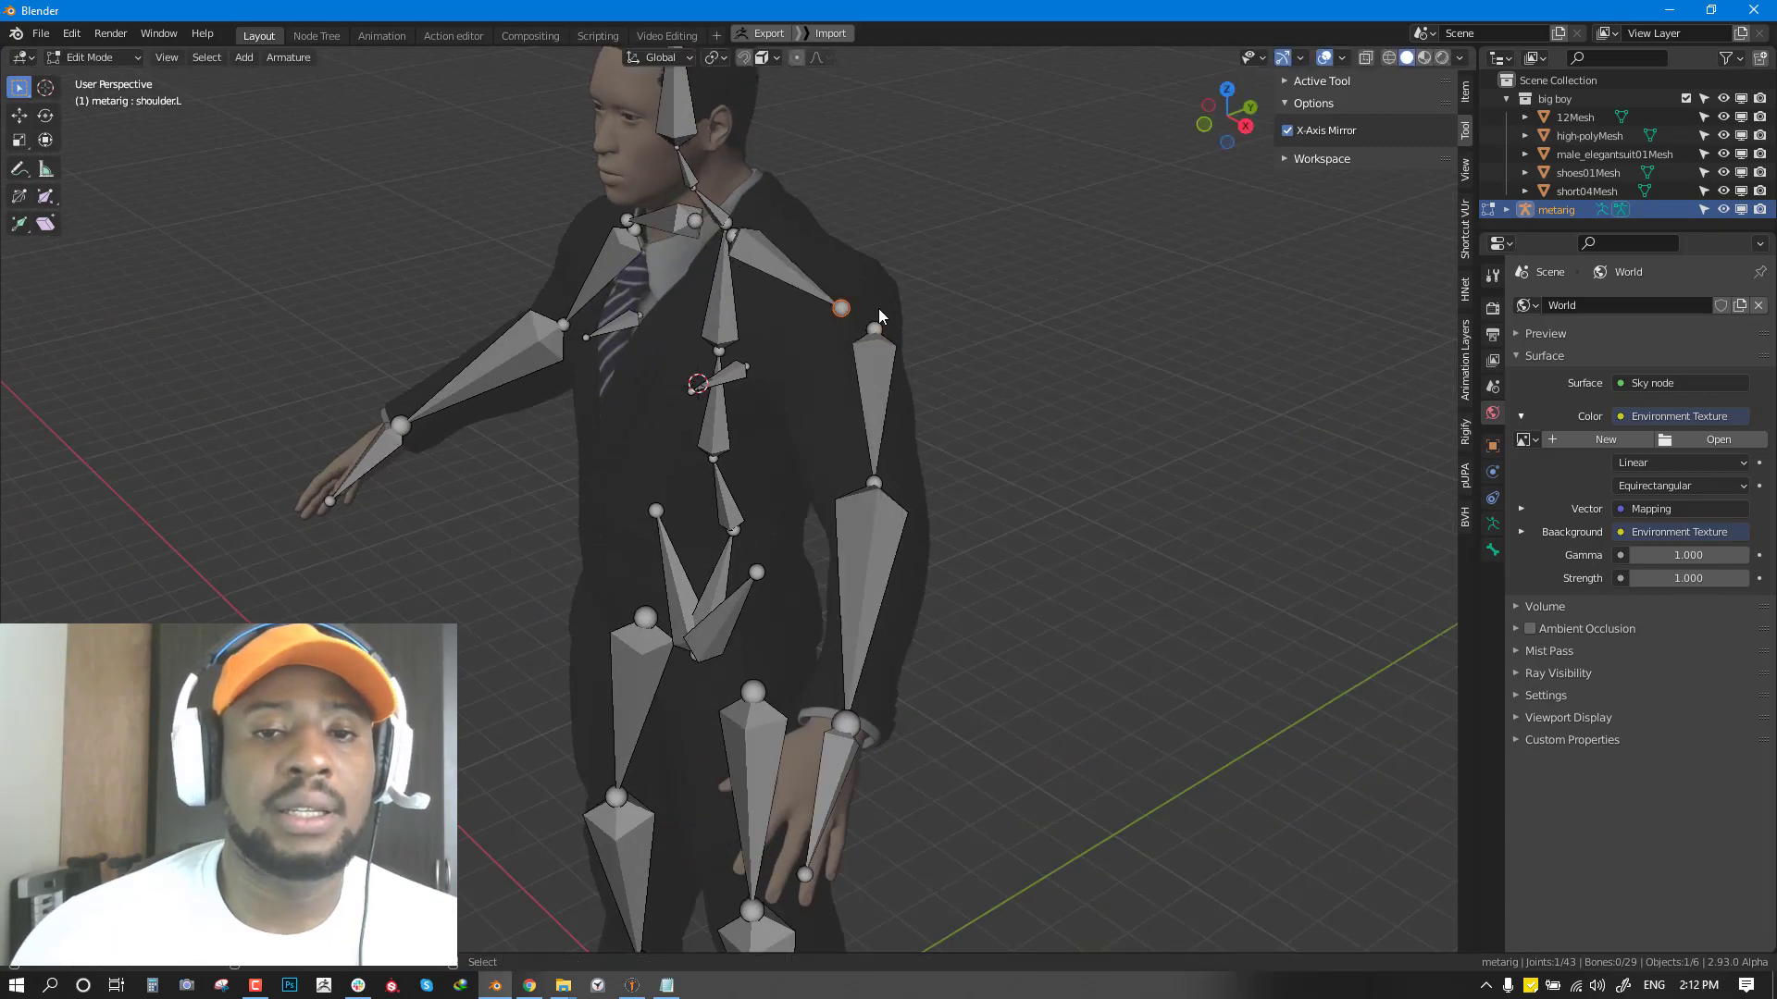
{"action": "key", "text": "shift+s"}
{"action": "left_click", "coordinate": [871, 354]}
{"action": "left_click", "coordinate": [874, 319]}
{"action": "key", "text": "grave"}
{"action": "left_click", "coordinate": [865, 248]}
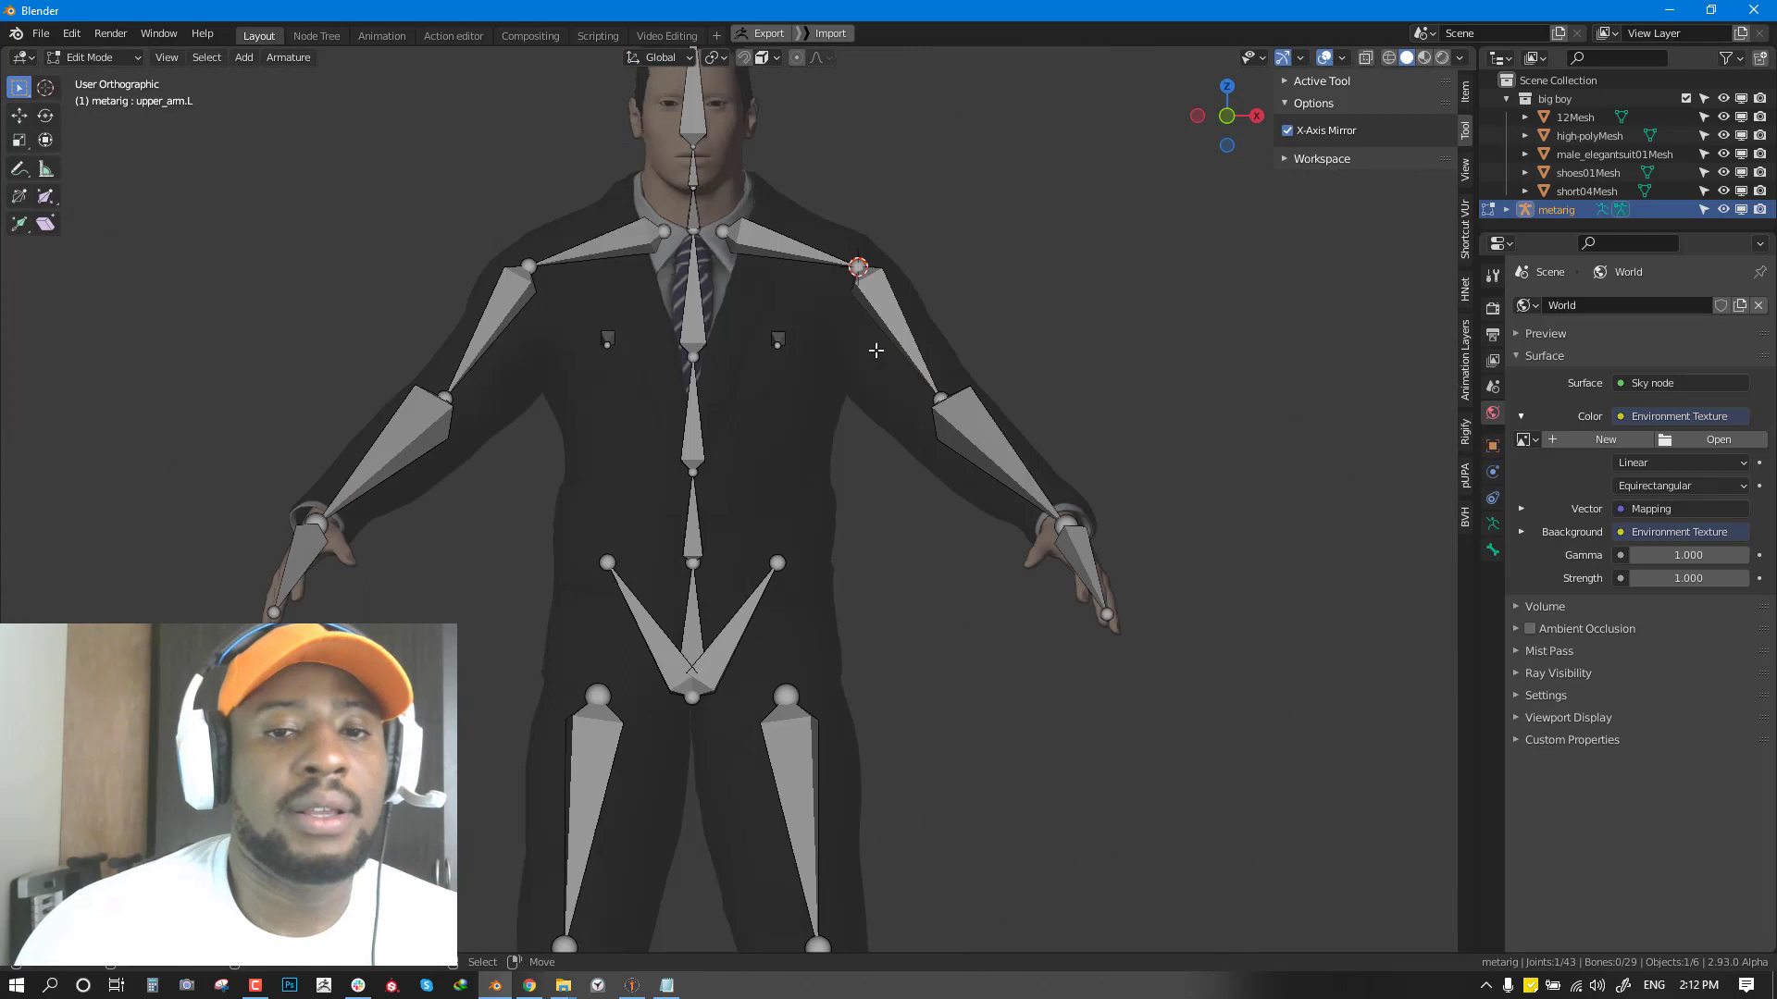
Nudge the top joint of the left thigh bone slightly in front view.
{"action": "middle_click_drag", "start_coordinate": [783, 530], "coordinate": [806, 320], "text": "shift"}
{"action": "left_click", "coordinate": [801, 476]}
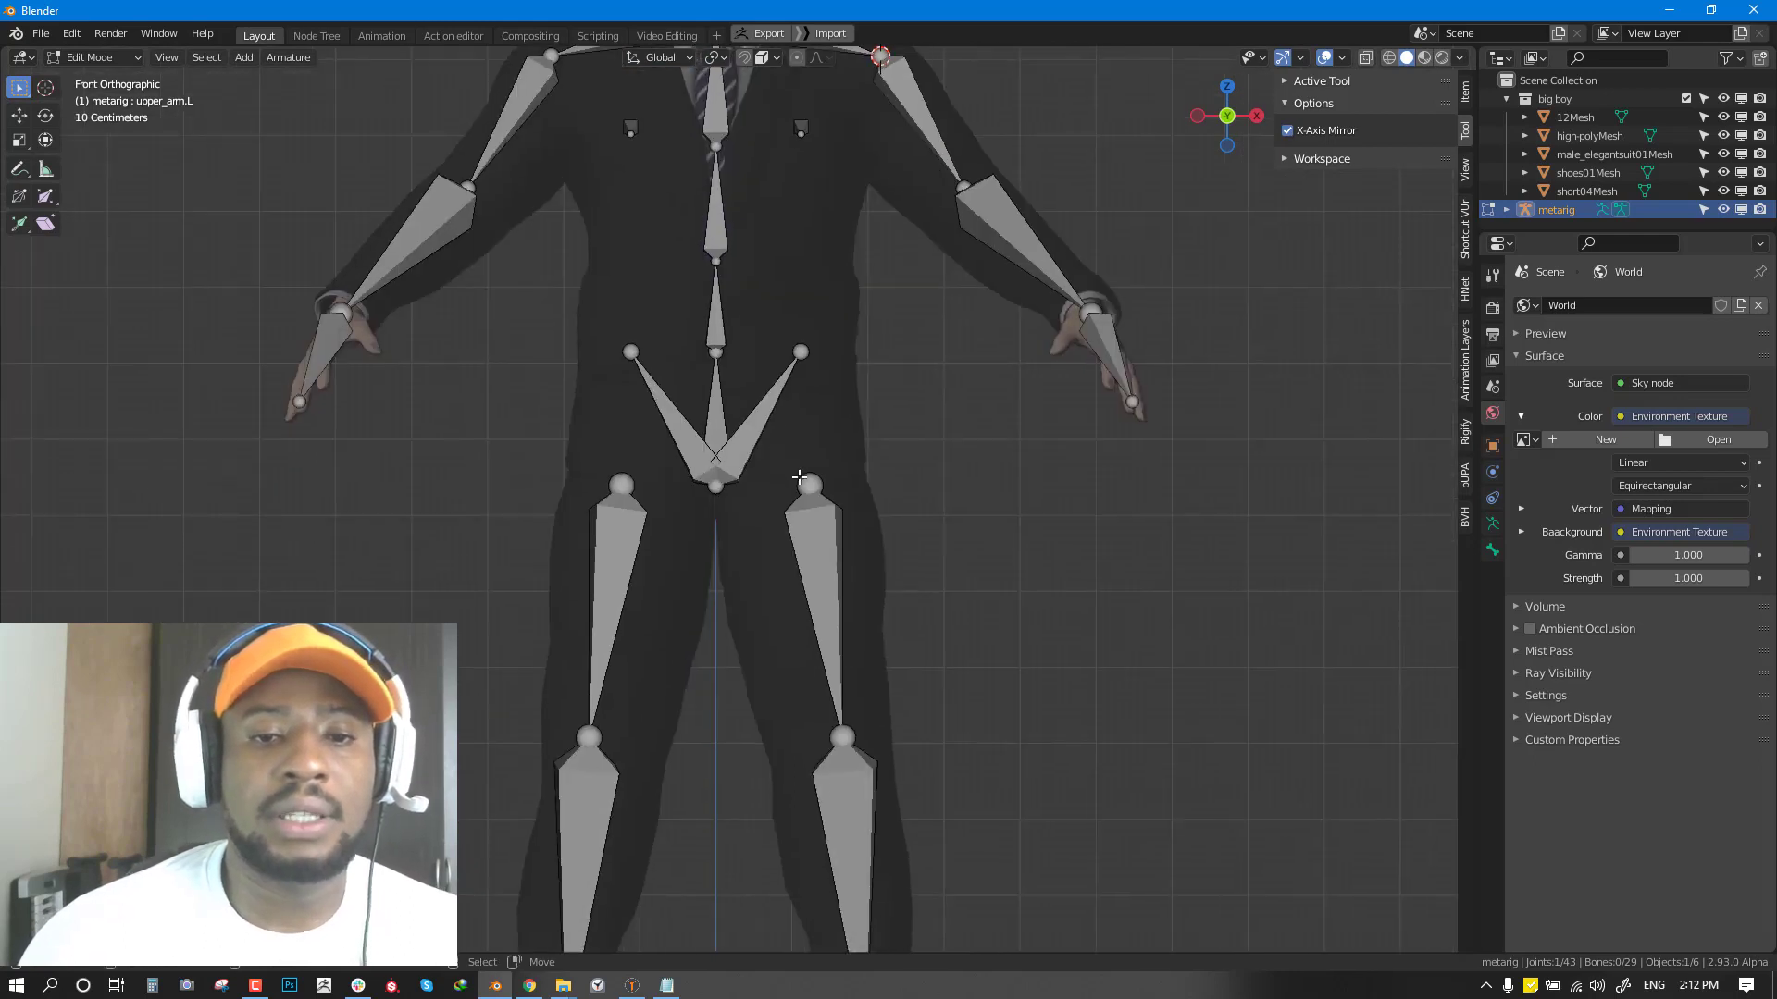
{"action": "key", "text": "g"}
{"action": "left_click", "coordinate": [801, 474]}
Snap the tip of the left pelvis bone to the left thigh's top joint by way of the 3D cursor.
{"action": "key", "text": "shift+s"}
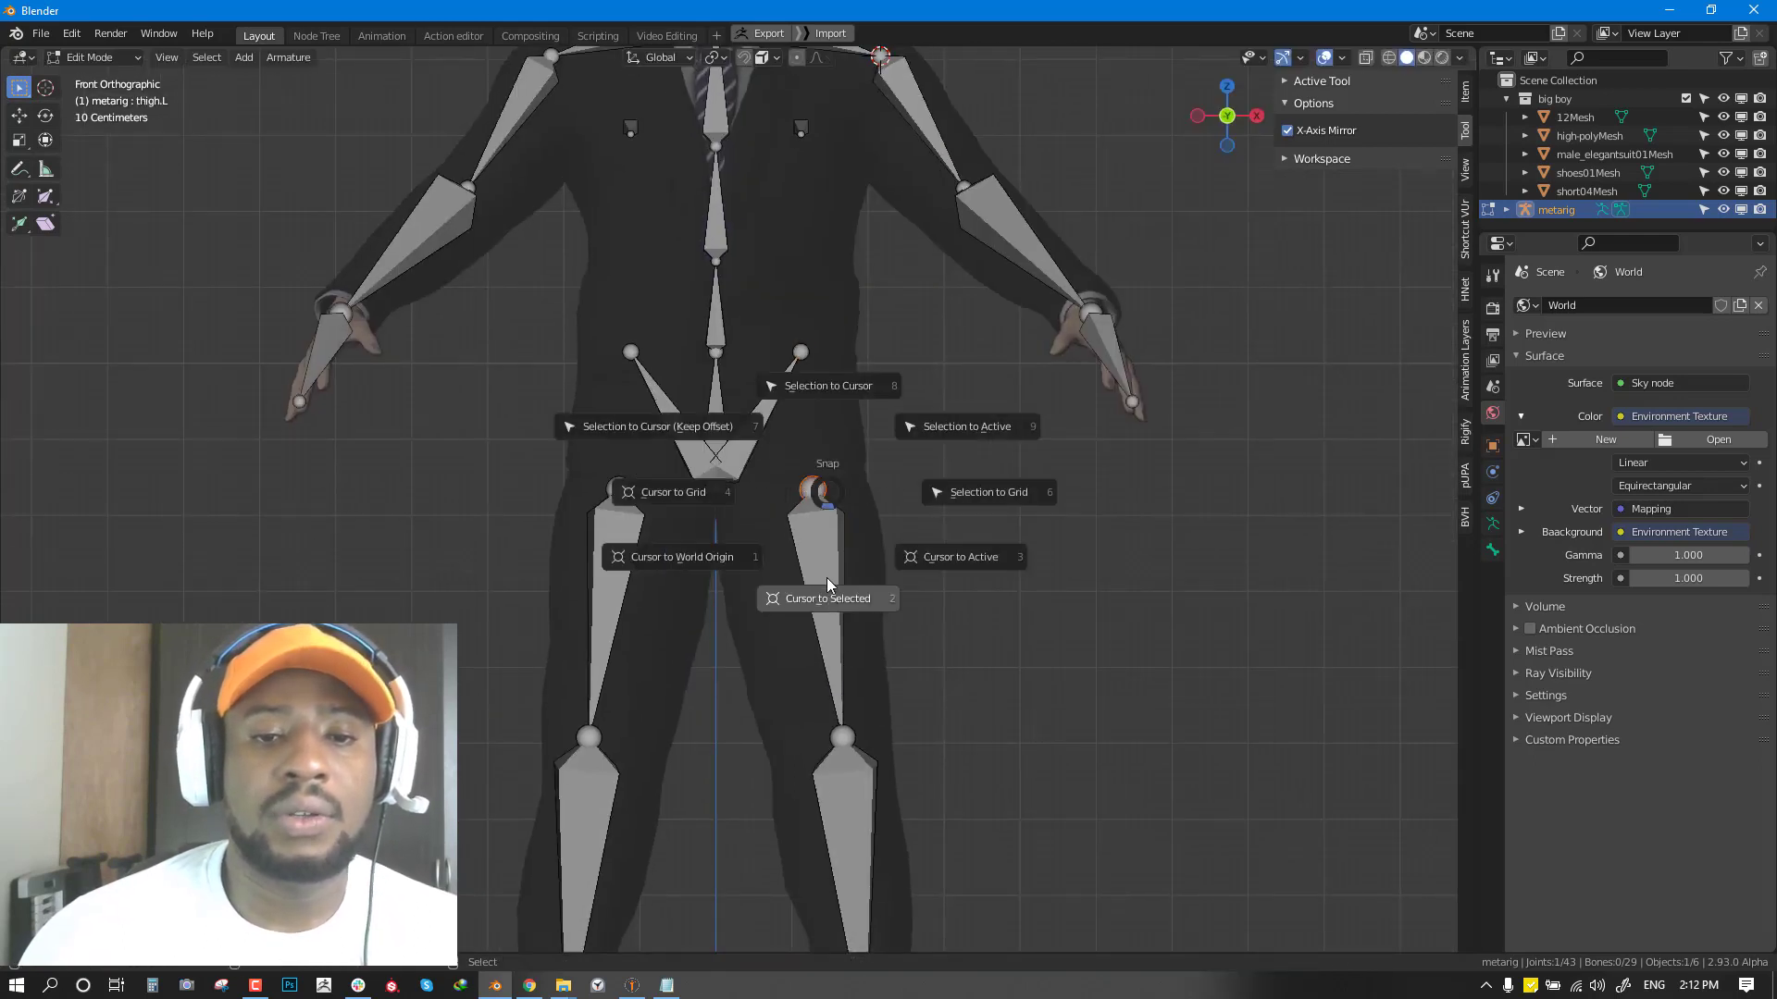
{"action": "left_click", "coordinate": [825, 615]}
{"action": "left_click", "coordinate": [808, 344]}
{"action": "key", "text": "shift+s"}
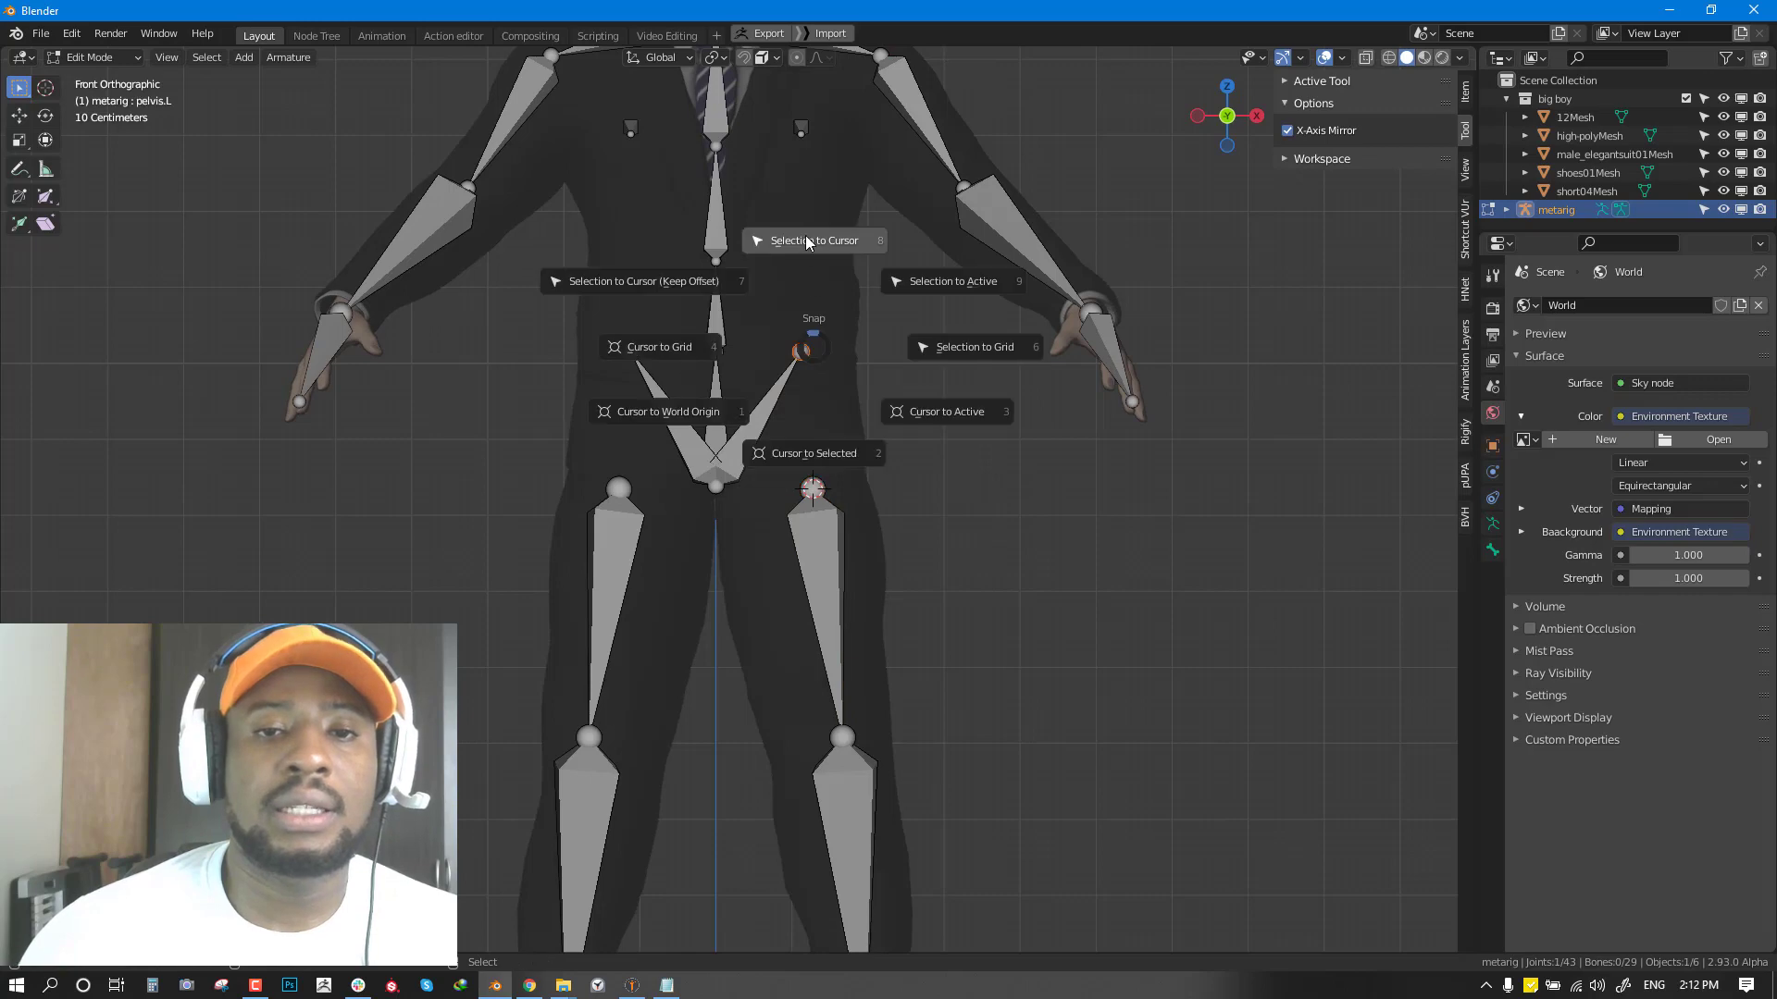
{"action": "left_click", "coordinate": [811, 244]}
Shift the tip joint of the lowest spine bone slightly forward in the side view with the Move tool.
{"action": "scroll", "coordinate": [868, 411], "scroll_direction": "down", "scroll_amount": 3}
{"action": "middle_click_drag", "start_coordinate": [868, 411], "coordinate": [950, 424]}
{"action": "left_click", "coordinate": [726, 430]}
{"action": "middle_click_drag", "start_coordinate": [800, 427], "coordinate": [781, 436]}
{"action": "key", "text": "shift+space"}
{"action": "key", "text": "g"}
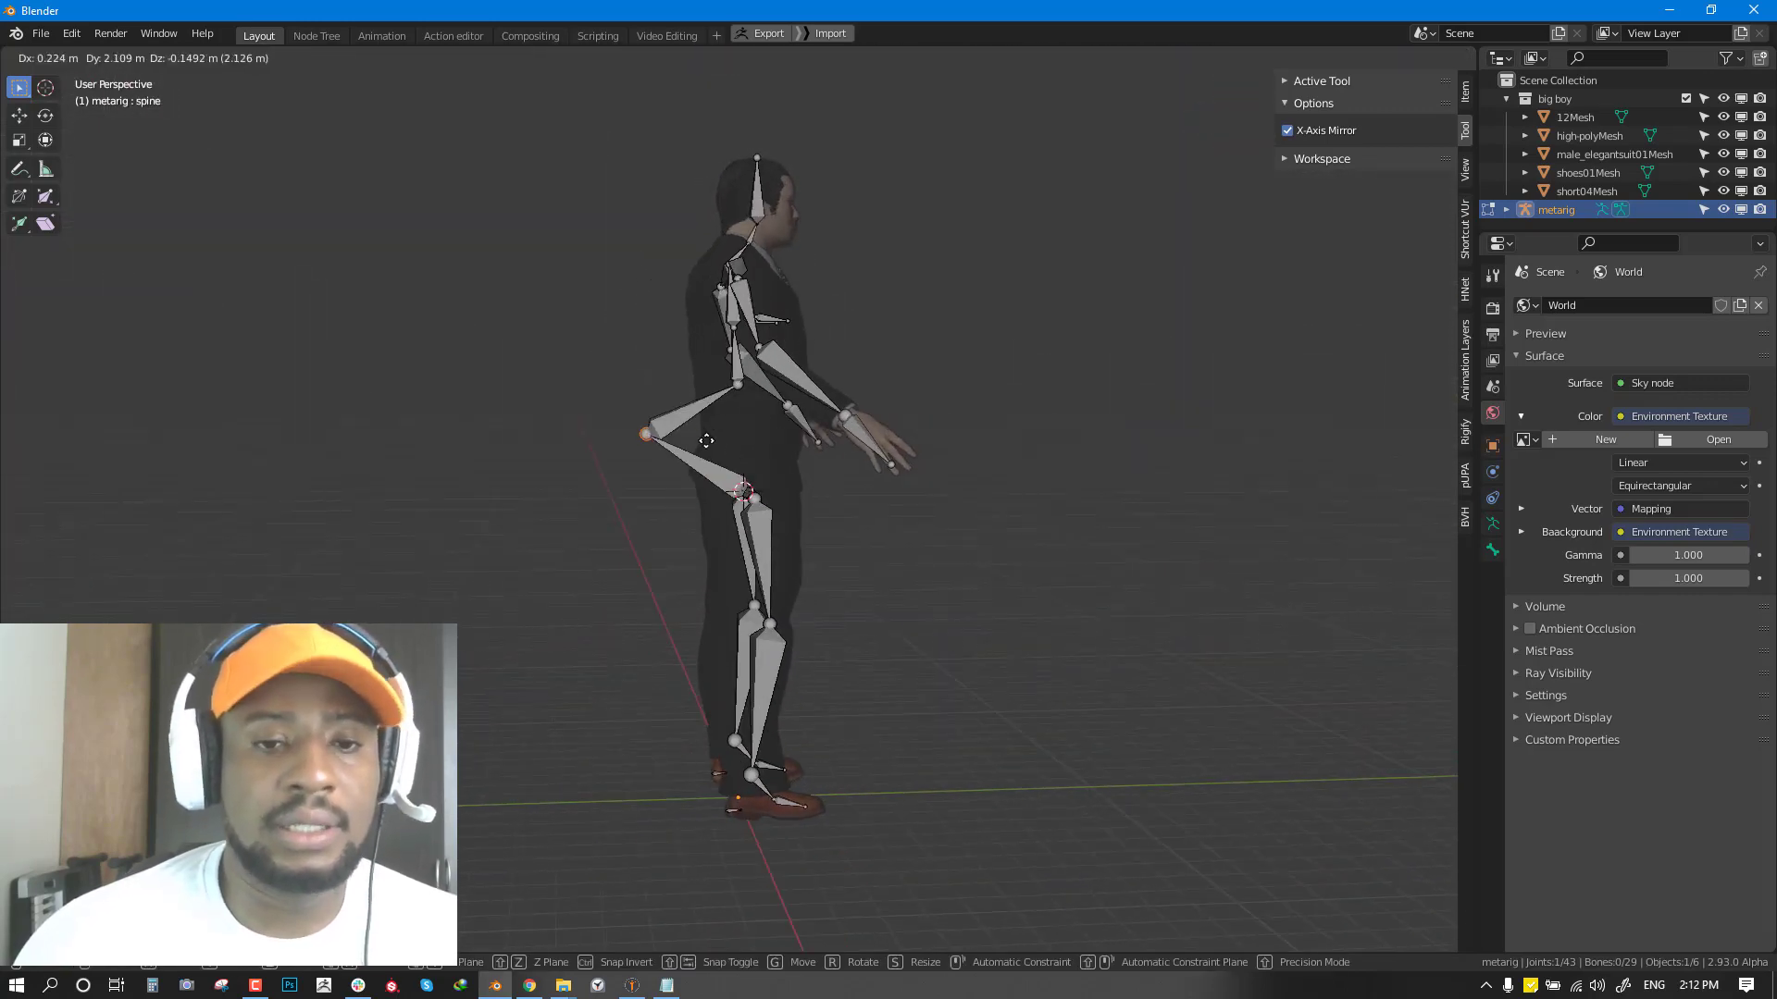
{"action": "right_click", "coordinate": [789, 430]}
{"action": "key", "text": "shift+space"}
{"action": "key", "text": "g"}
{"action": "left_click_drag", "start_coordinate": [675, 432], "coordinate": [696, 428]}
Delete the pair of small breast bones from the metarig.
{"action": "key", "text": "KP_1"}
{"action": "scroll", "coordinate": [812, 359], "scroll_direction": "up", "scroll_amount": 3}
{"action": "scroll", "coordinate": [796, 389], "scroll_direction": "down", "scroll_amount": 3}
{"action": "middle_click_drag", "start_coordinate": [796, 389], "coordinate": [720, 504]}
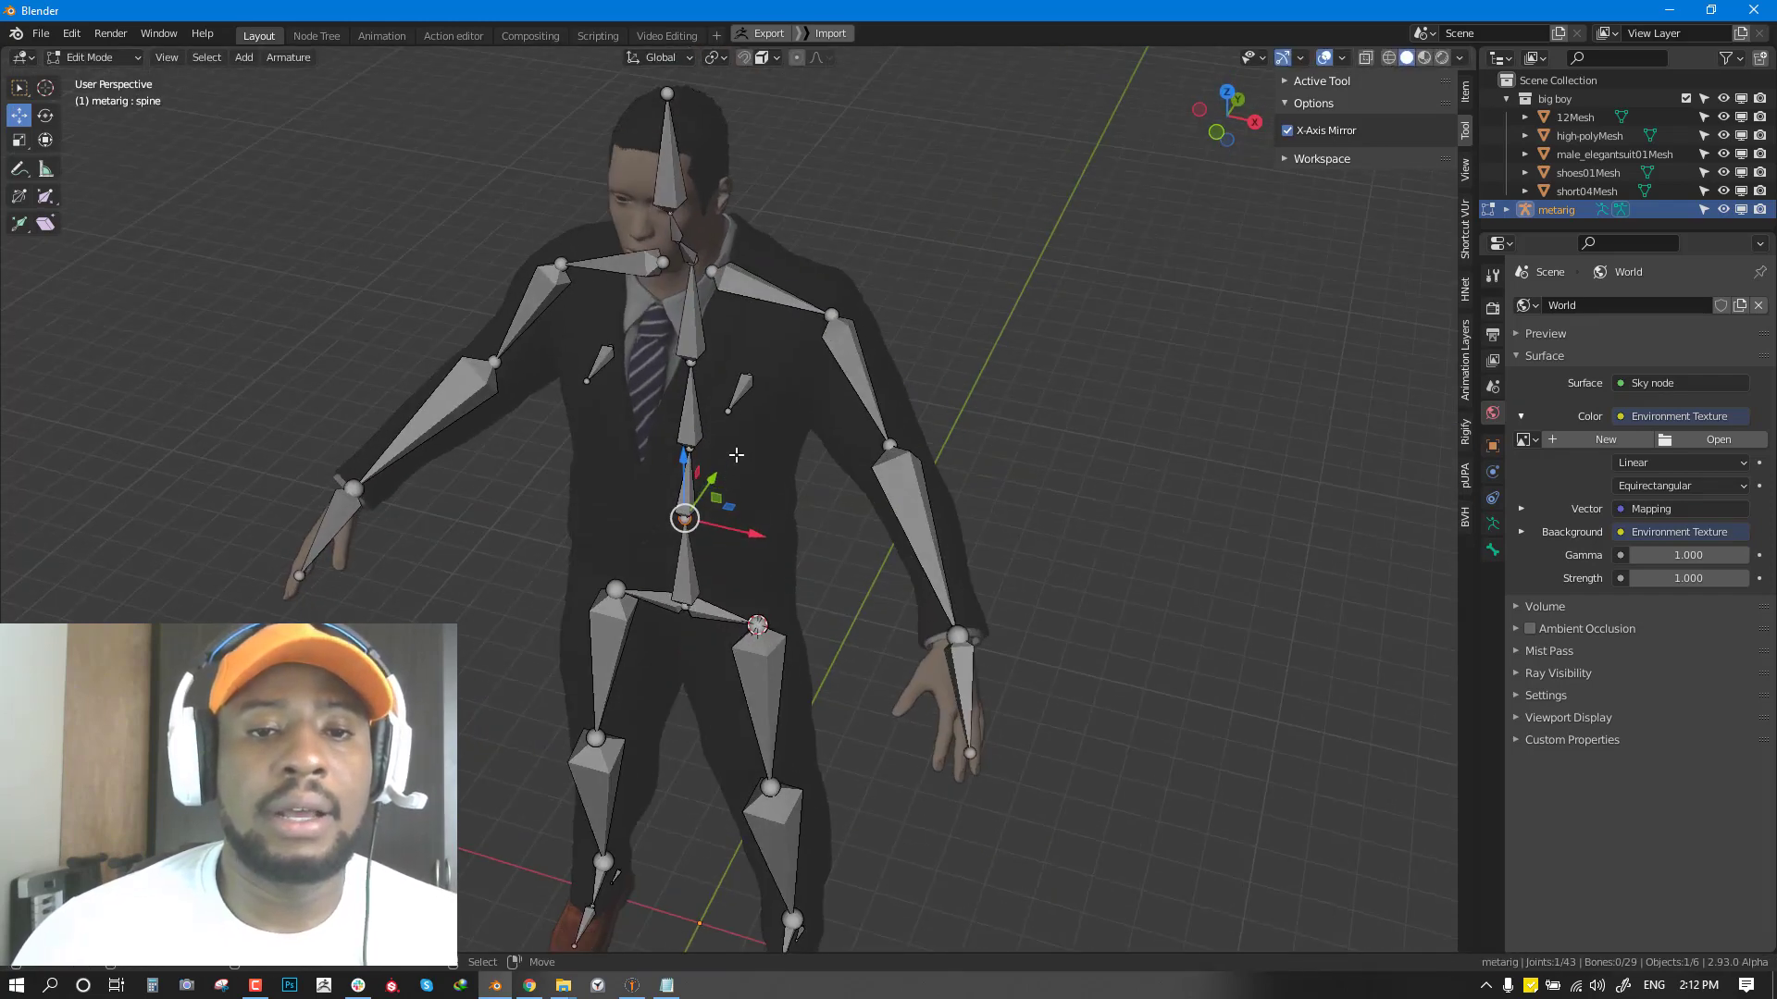
{"action": "left_click", "coordinate": [741, 398]}
{"action": "key", "text": "x"}
{"action": "left_click", "coordinate": [786, 339]}
{"action": "key", "text": "KP_1"}
{"action": "scroll", "coordinate": [824, 435], "scroll_direction": "up", "scroll_amount": 4}
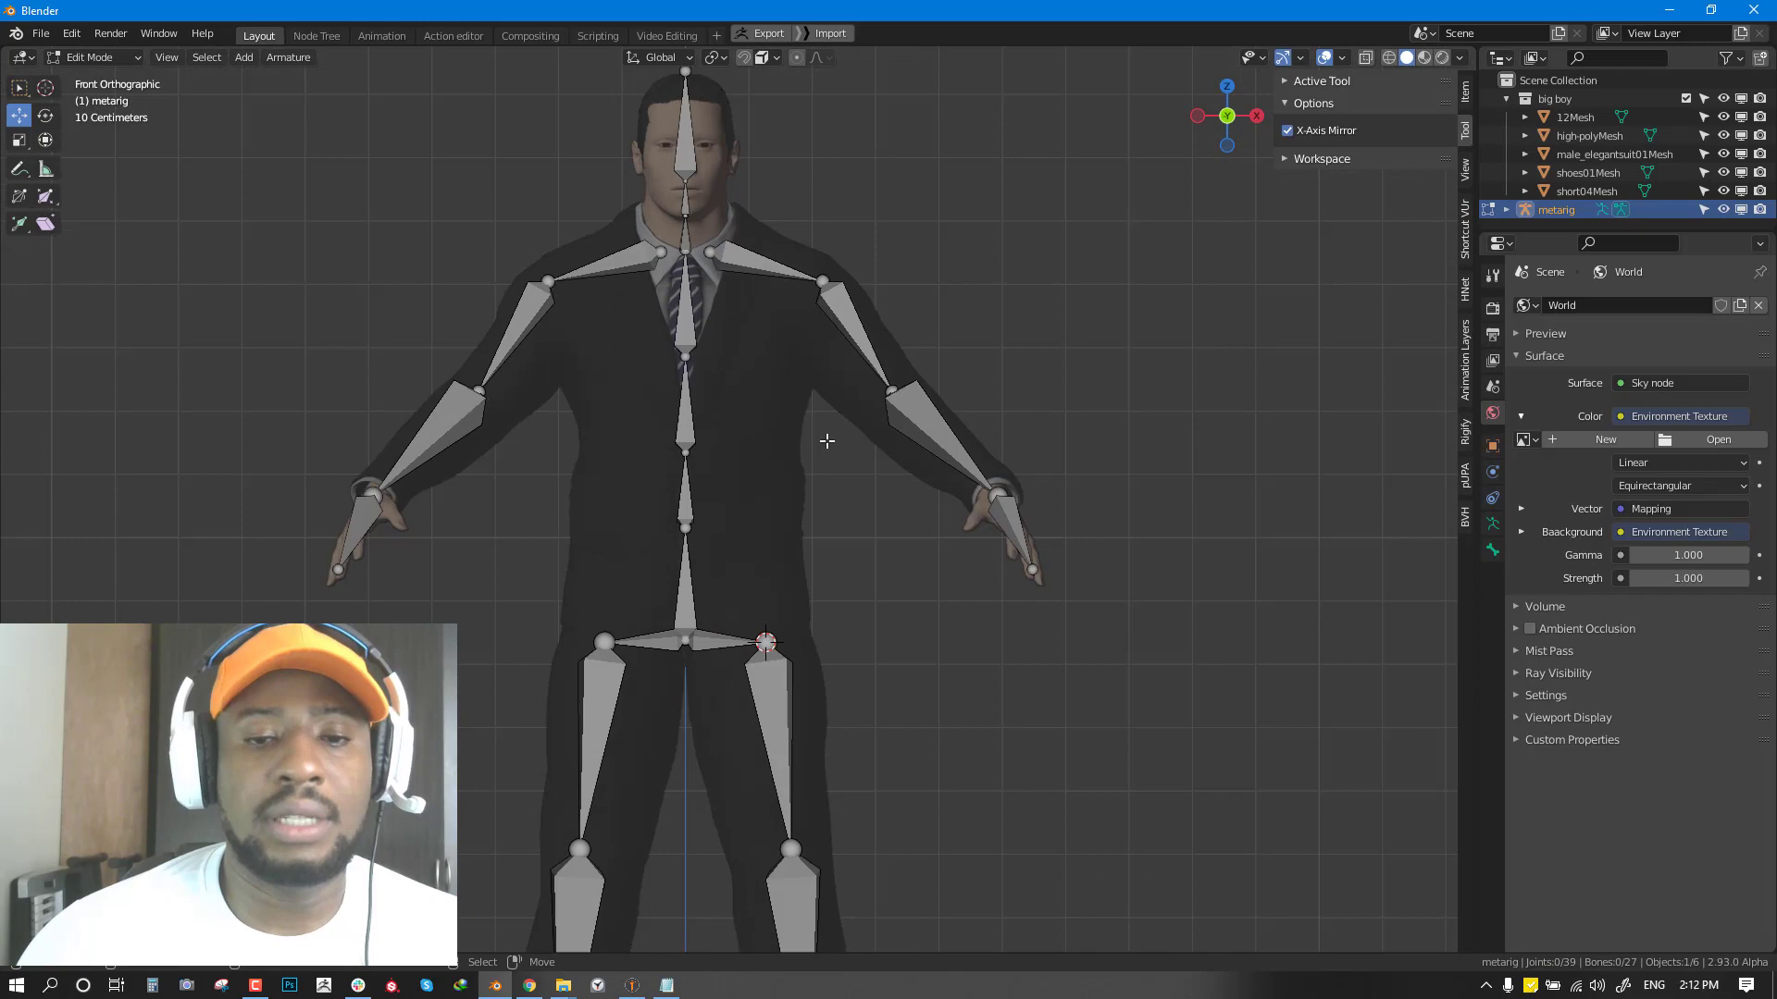
Return the adjusted metarig to Object Mode and check its fit on the character.
{"action": "scroll", "coordinate": [774, 370], "scroll_direction": "down", "scroll_amount": 3}
{"action": "middle_click_drag", "start_coordinate": [781, 500], "coordinate": [1031, 464]}
{"action": "scroll", "coordinate": [690, 466], "scroll_direction": "up", "scroll_amount": 3}
{"action": "key", "text": "Tab"}
{"action": "key", "text": "KP_1"}
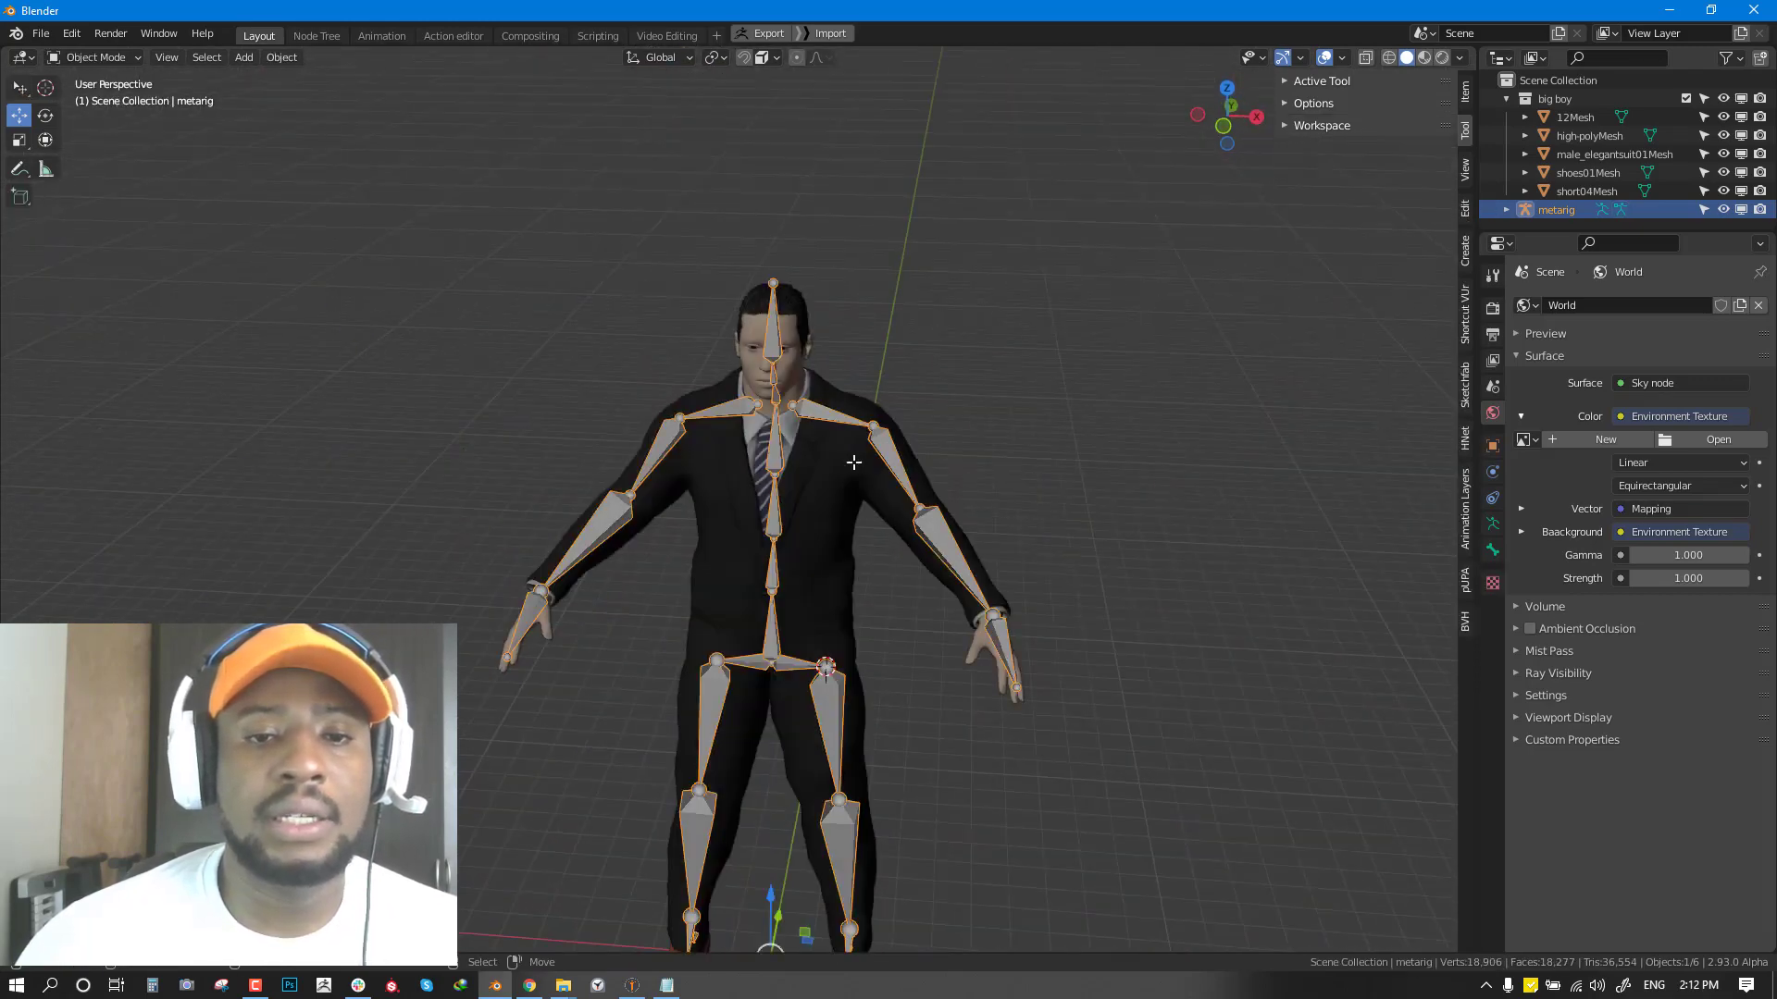
{"action": "middle_click_drag", "start_coordinate": [894, 453], "coordinate": [1092, 435]}
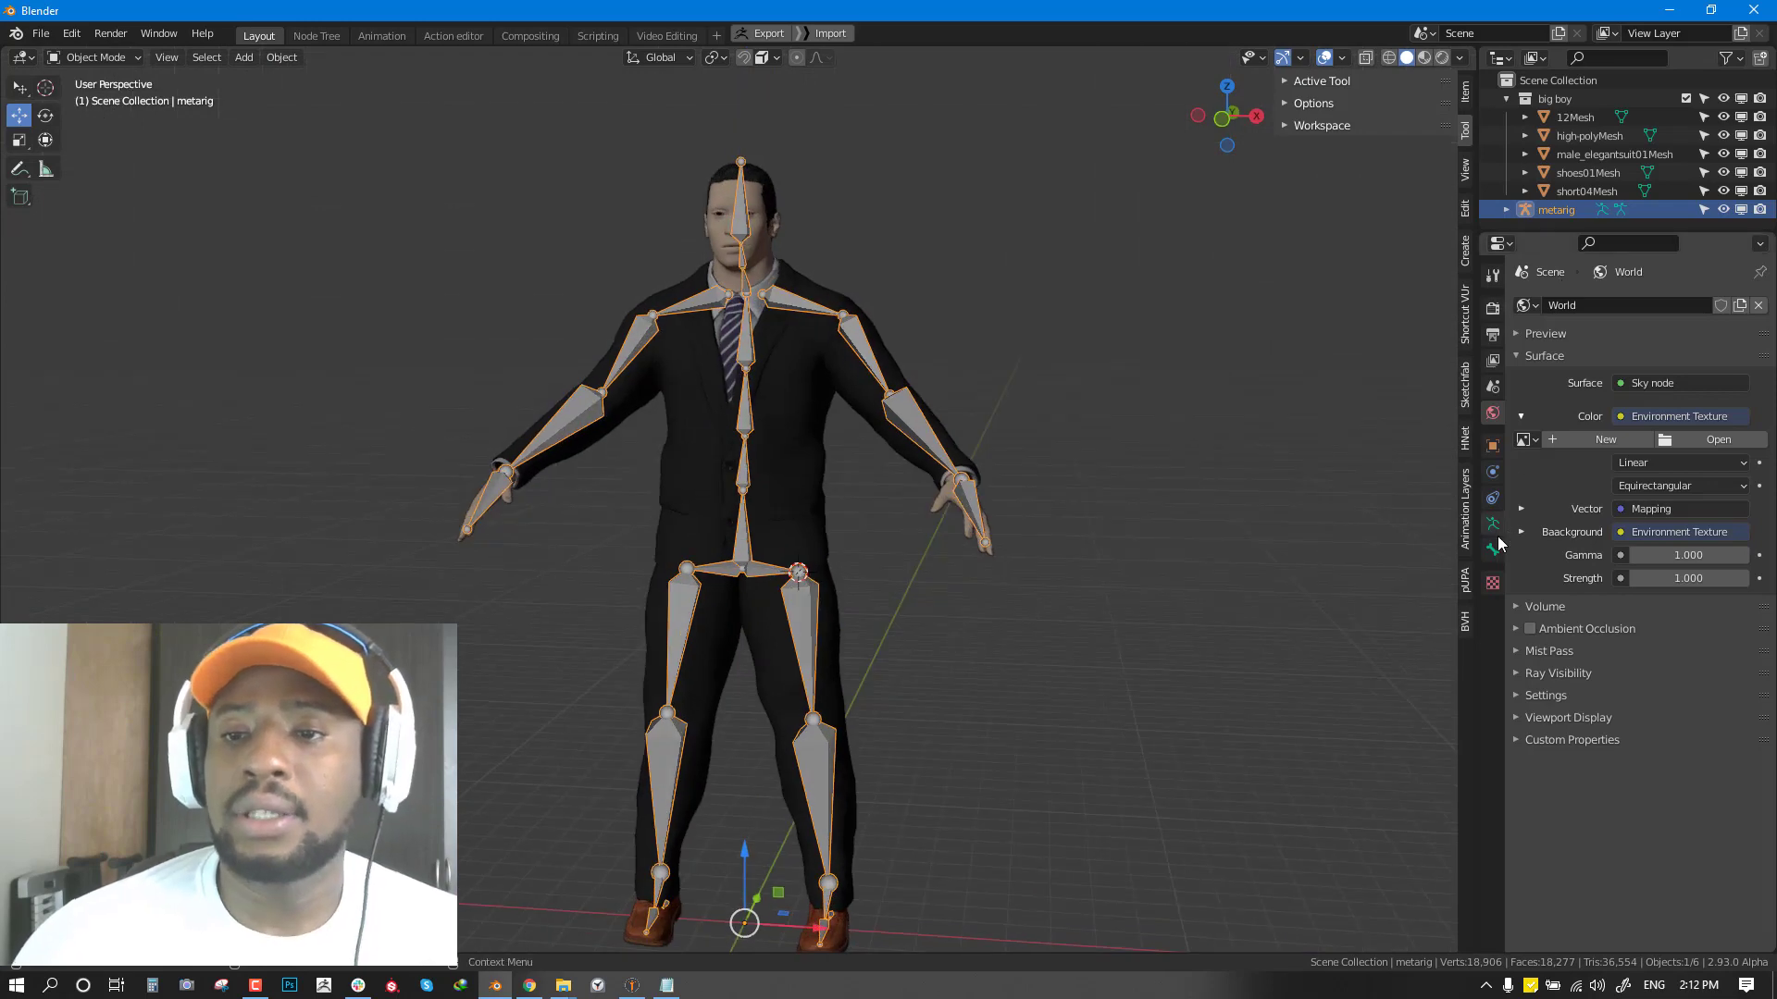
Bind the big boy collection to the metarig with pUPA, turning preview MetaRig off and keeping Automatic weight.
{"action": "left_click", "coordinate": [1468, 586]}
{"action": "middle_click_drag", "start_coordinate": [879, 392], "coordinate": [832, 402]}
{"action": "left_click", "coordinate": [1347, 137]}
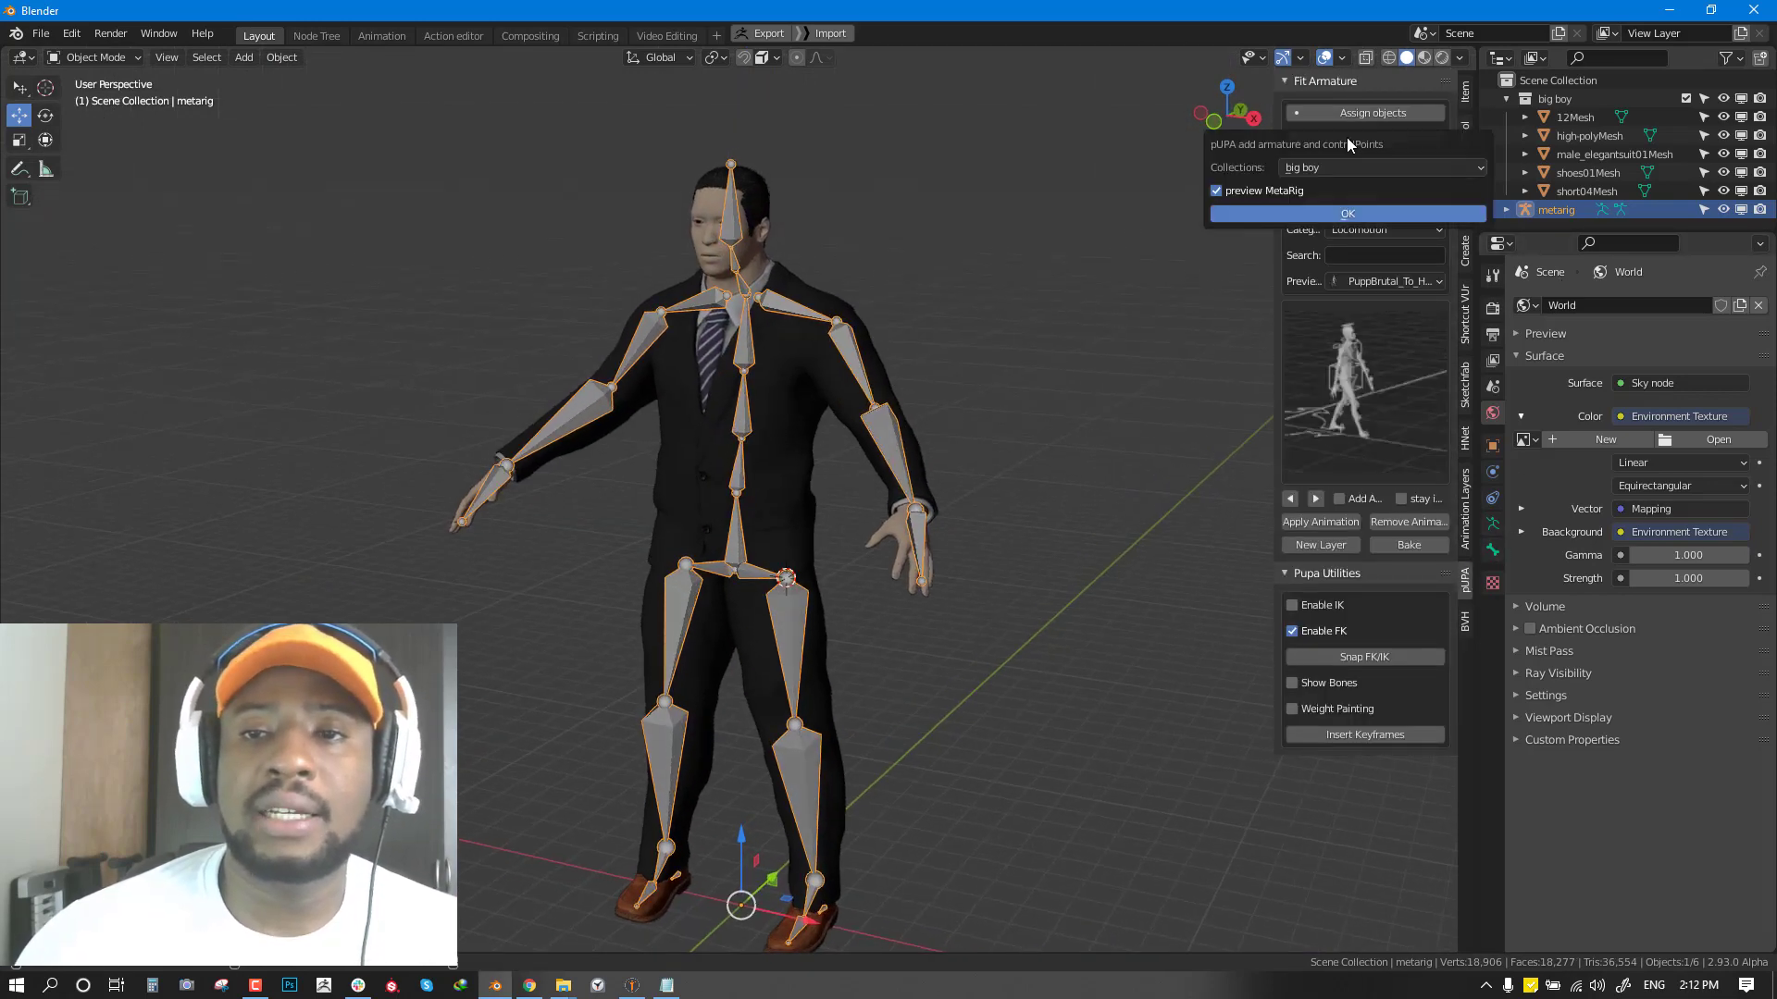
{"action": "key", "text": "Return"}
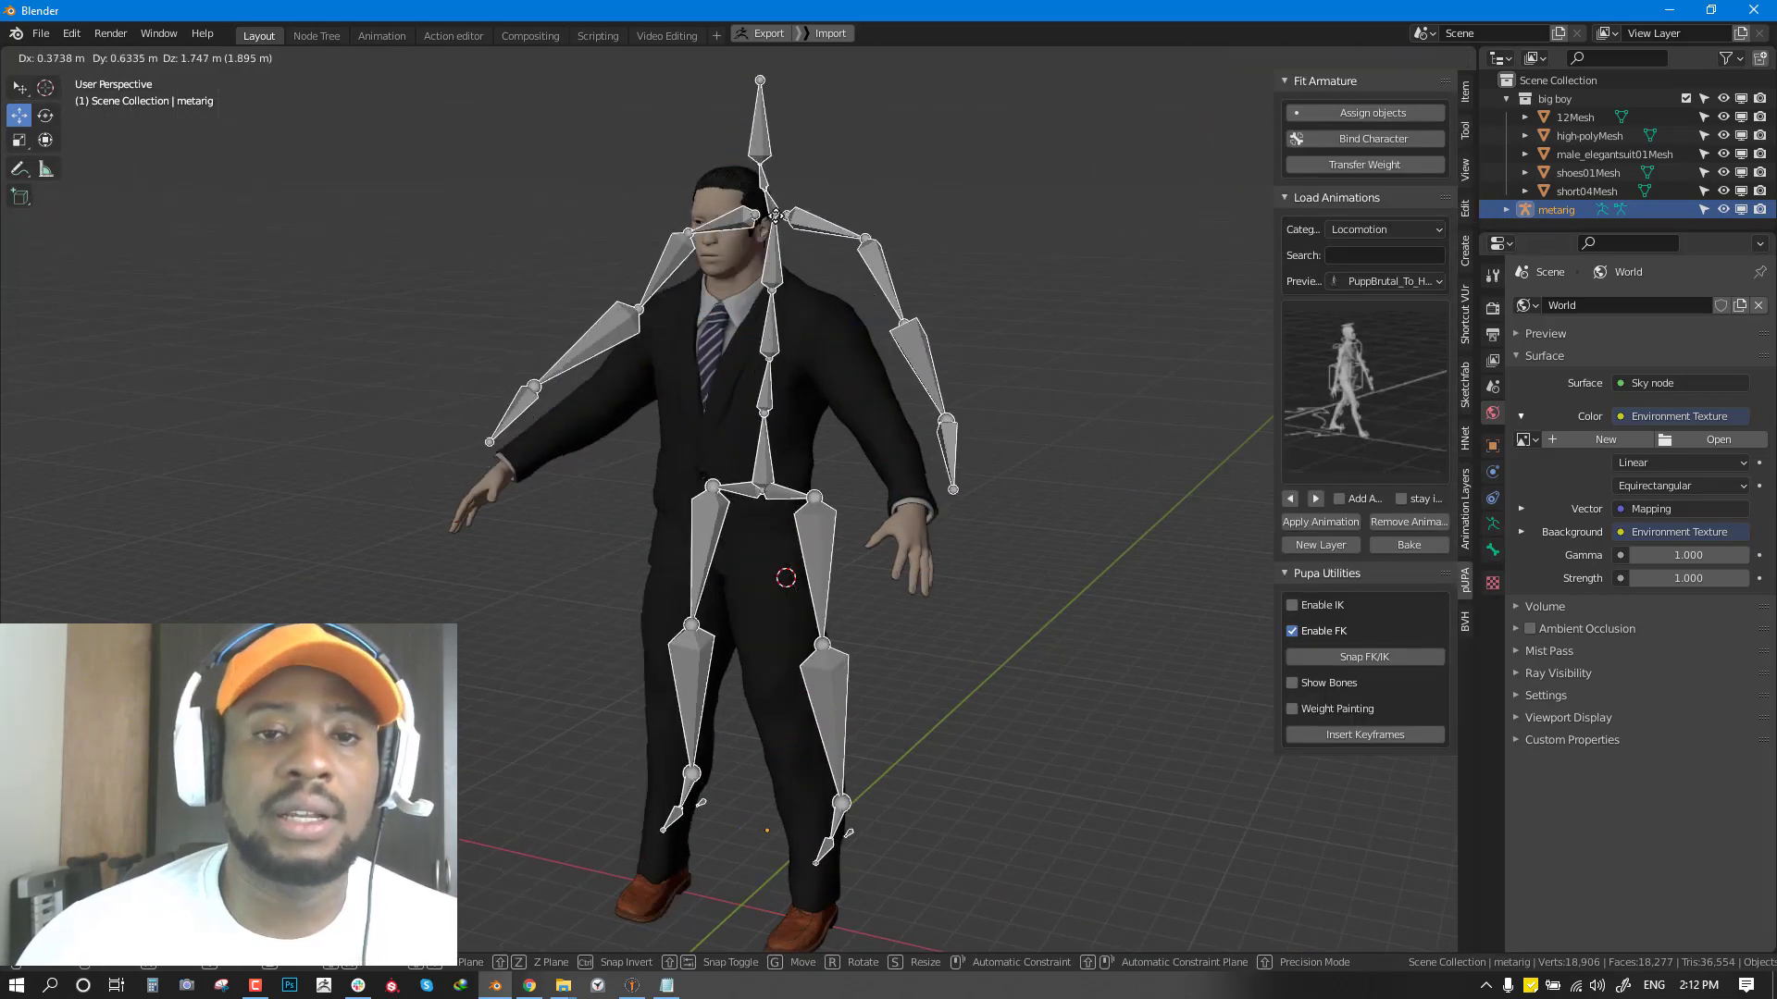
{"action": "left_click", "coordinate": [1363, 140]}
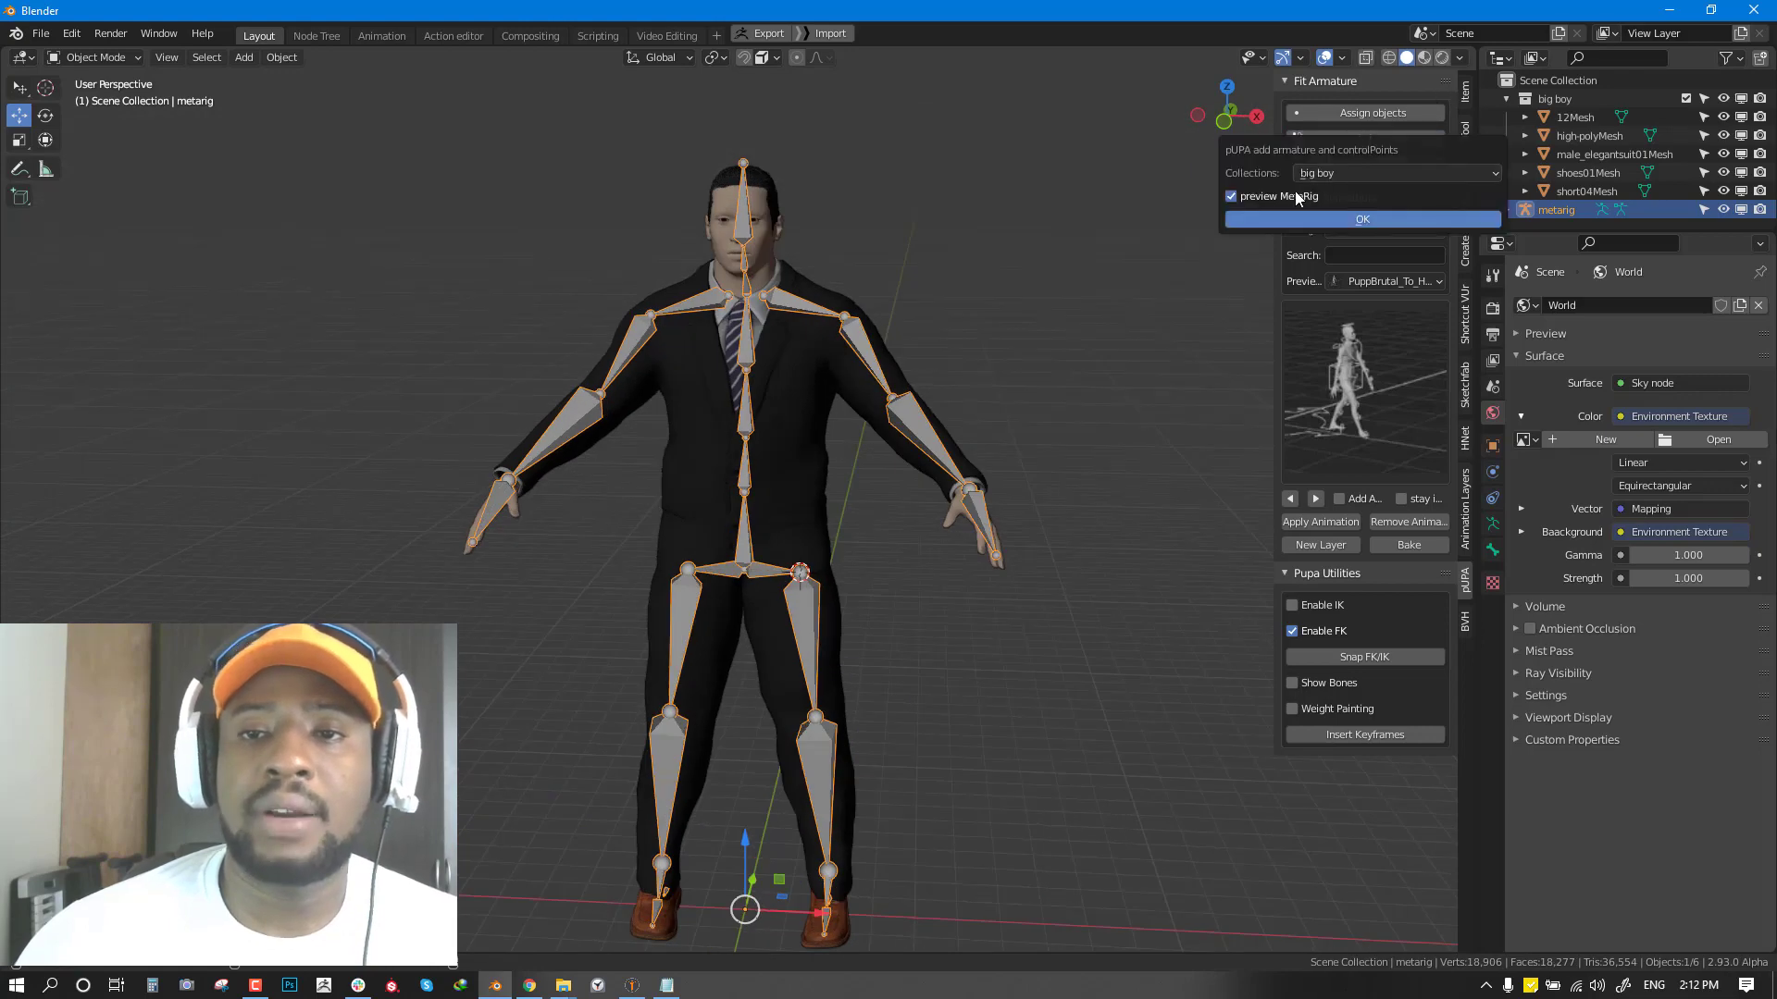
{"action": "left_click", "coordinate": [1263, 196]}
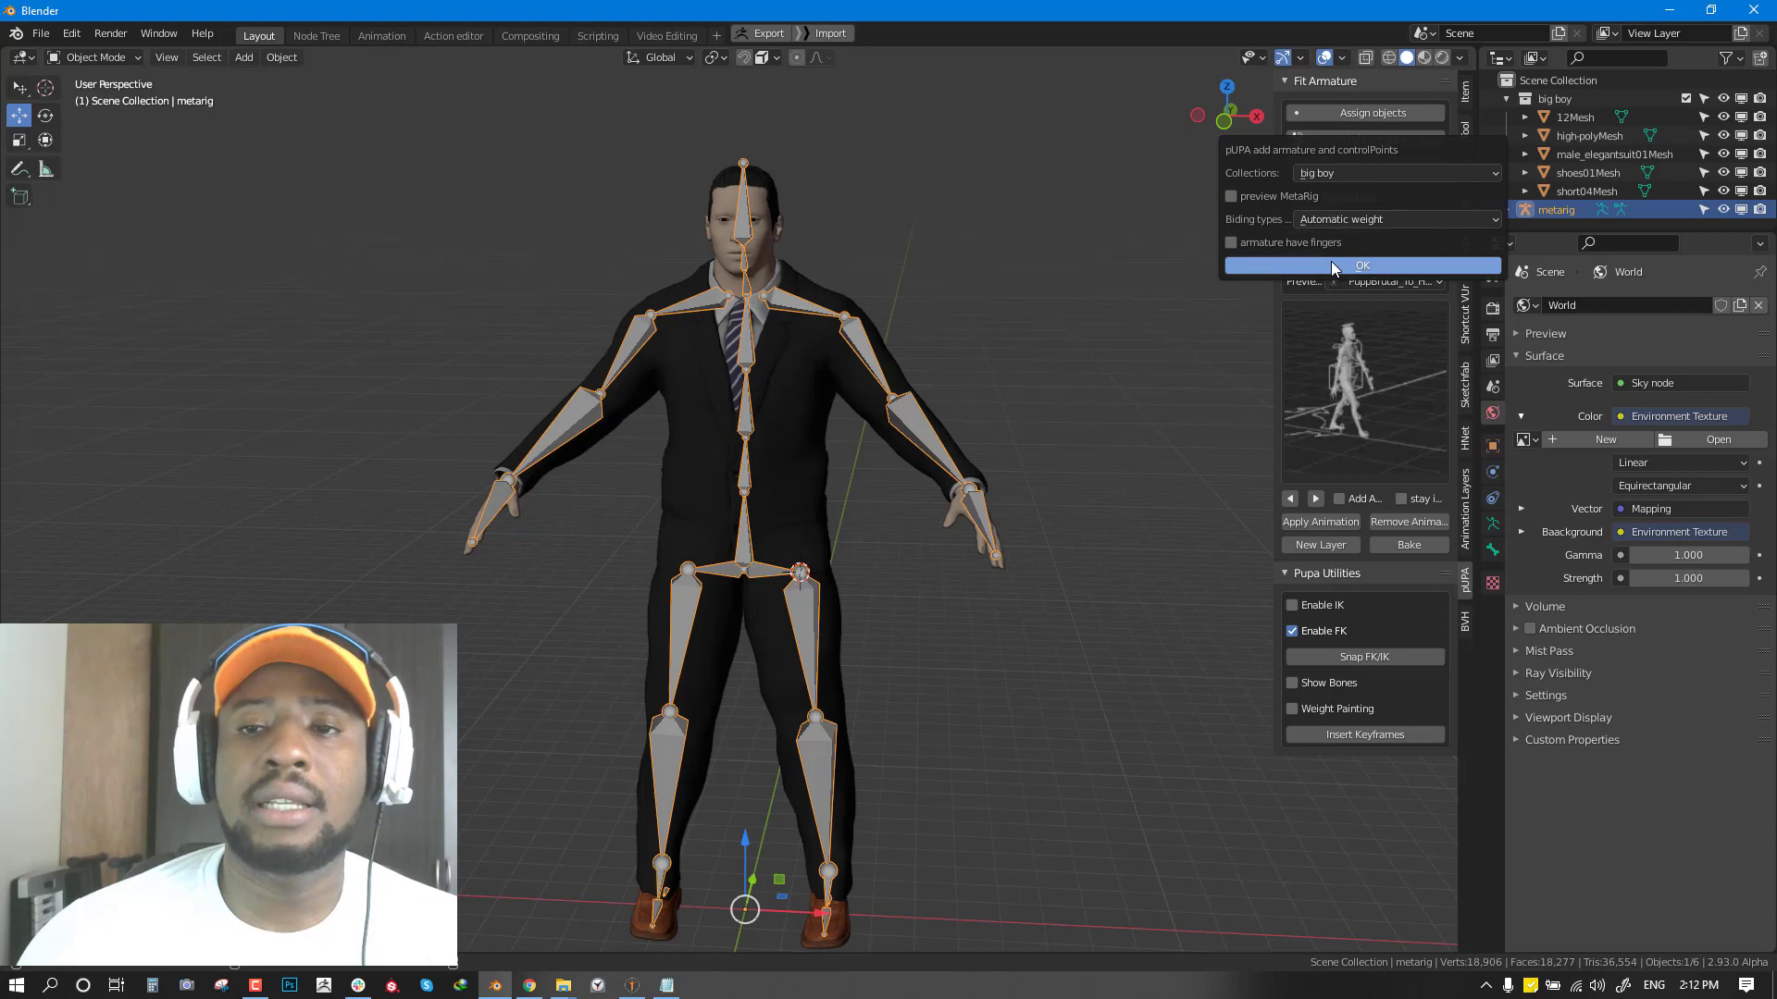
{"action": "left_click", "coordinate": [1360, 174]}
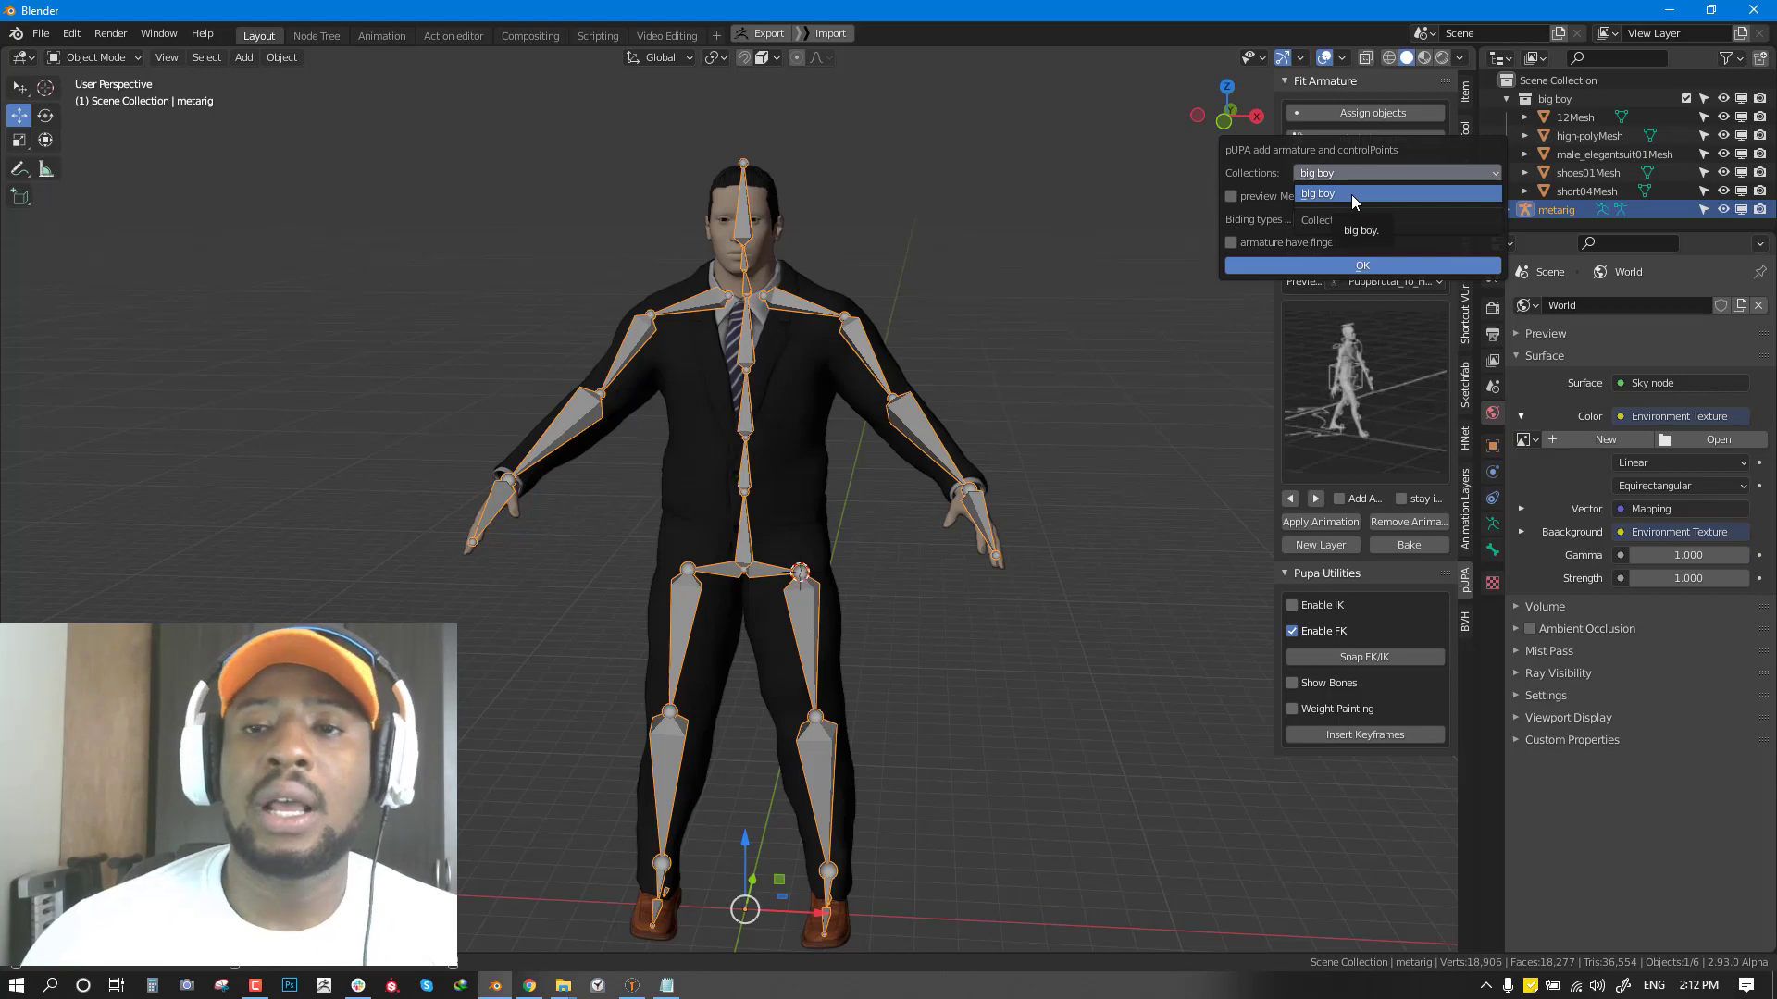
{"action": "left_click", "coordinate": [1337, 194]}
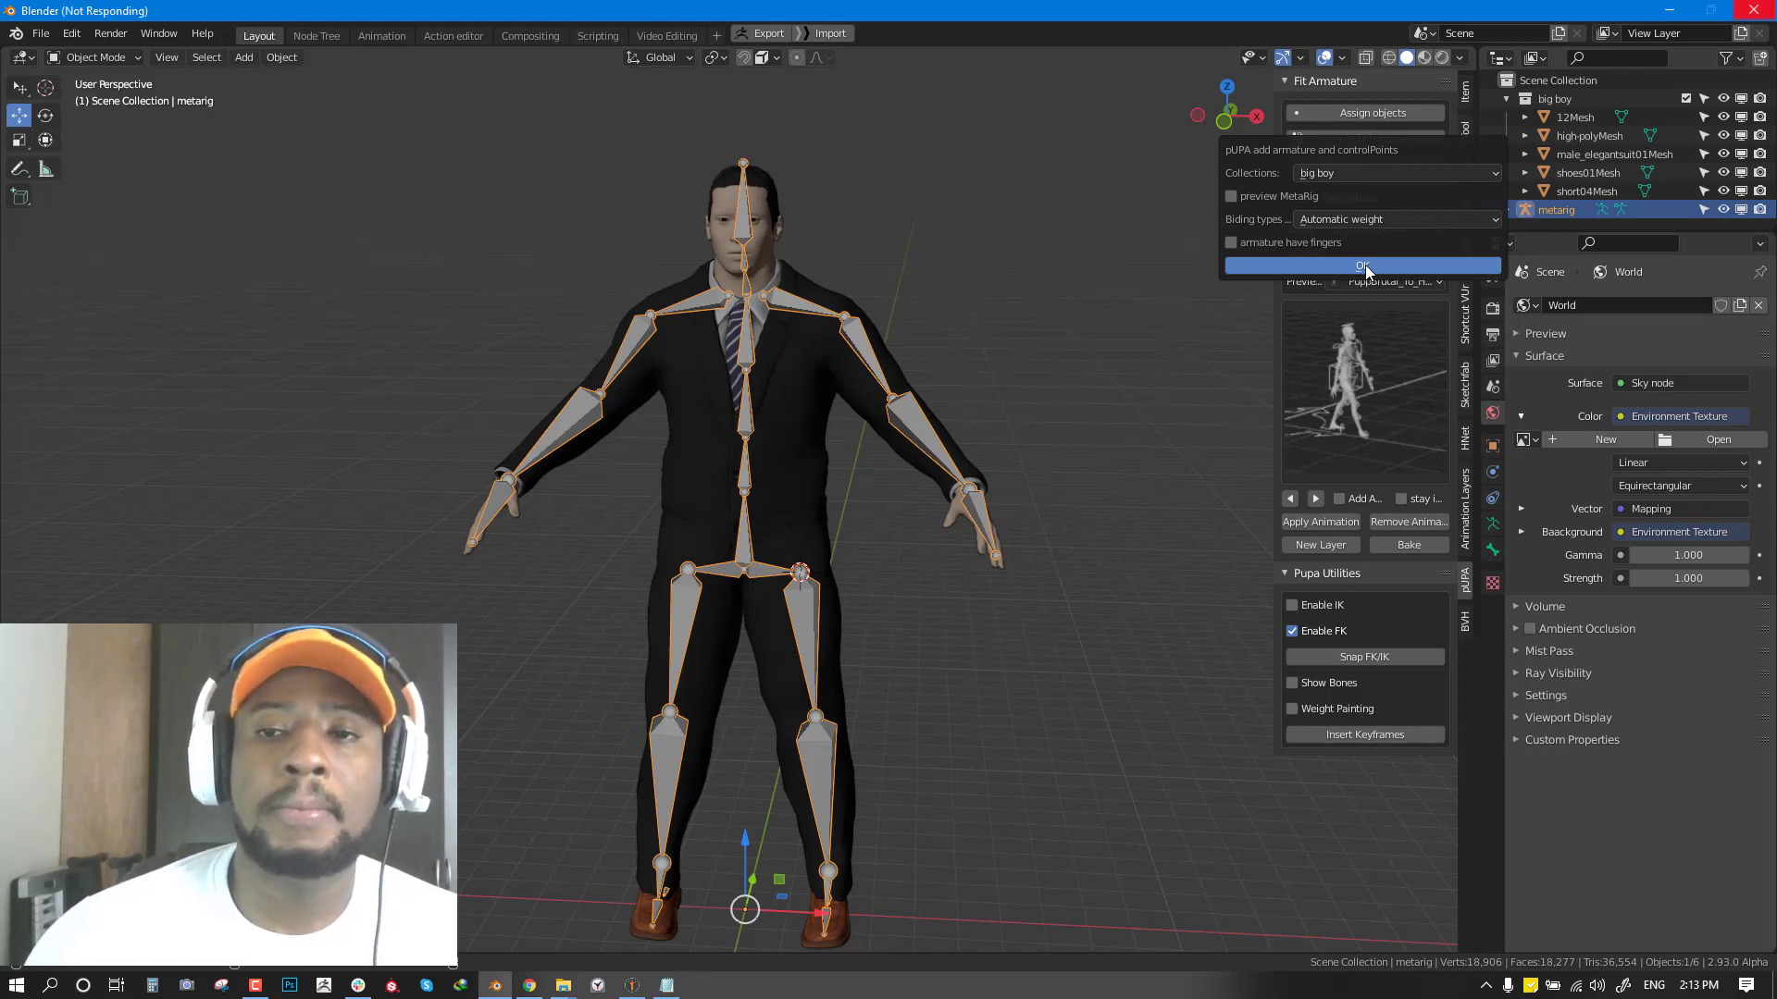
Test the bound rig's deformation by moving the left hand control and rotating the chest control, cancelling each transform.
{"action": "middle_click_drag", "start_coordinate": [940, 368], "coordinate": [951, 603]}
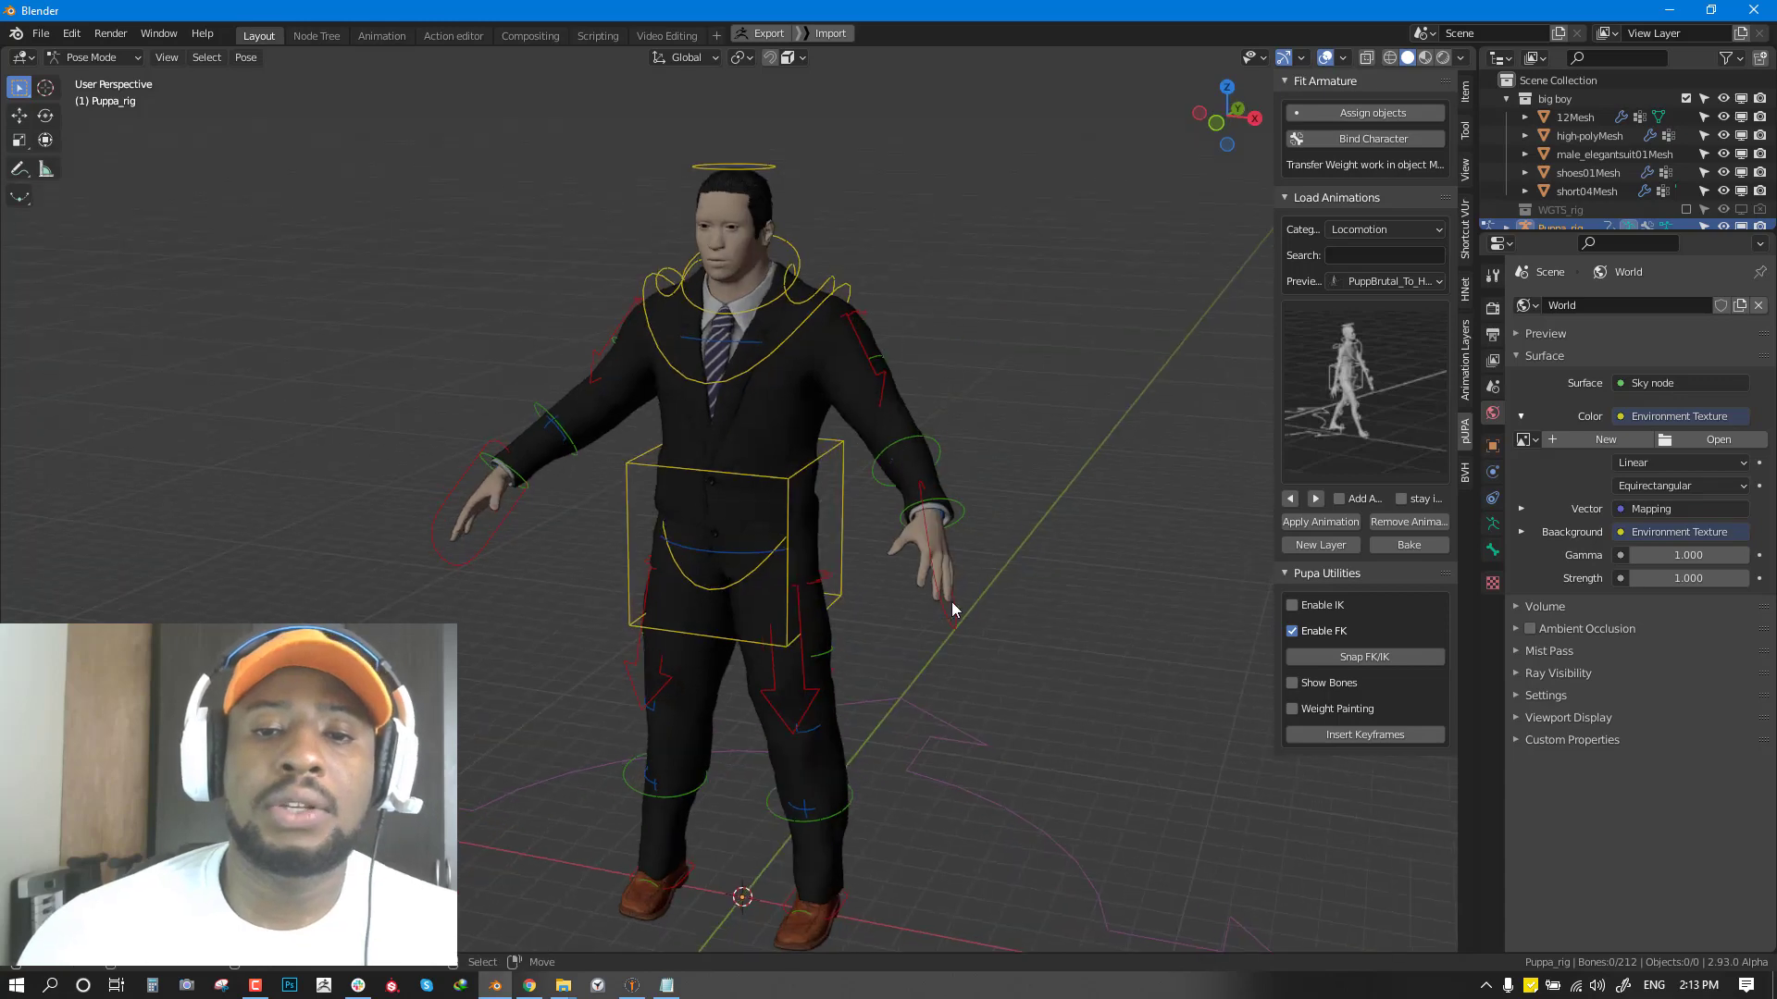
{"action": "left_click", "coordinate": [958, 626]}
{"action": "key", "text": "g"}
{"action": "right_click", "coordinate": [855, 323]}
{"action": "key", "text": "KP_1"}
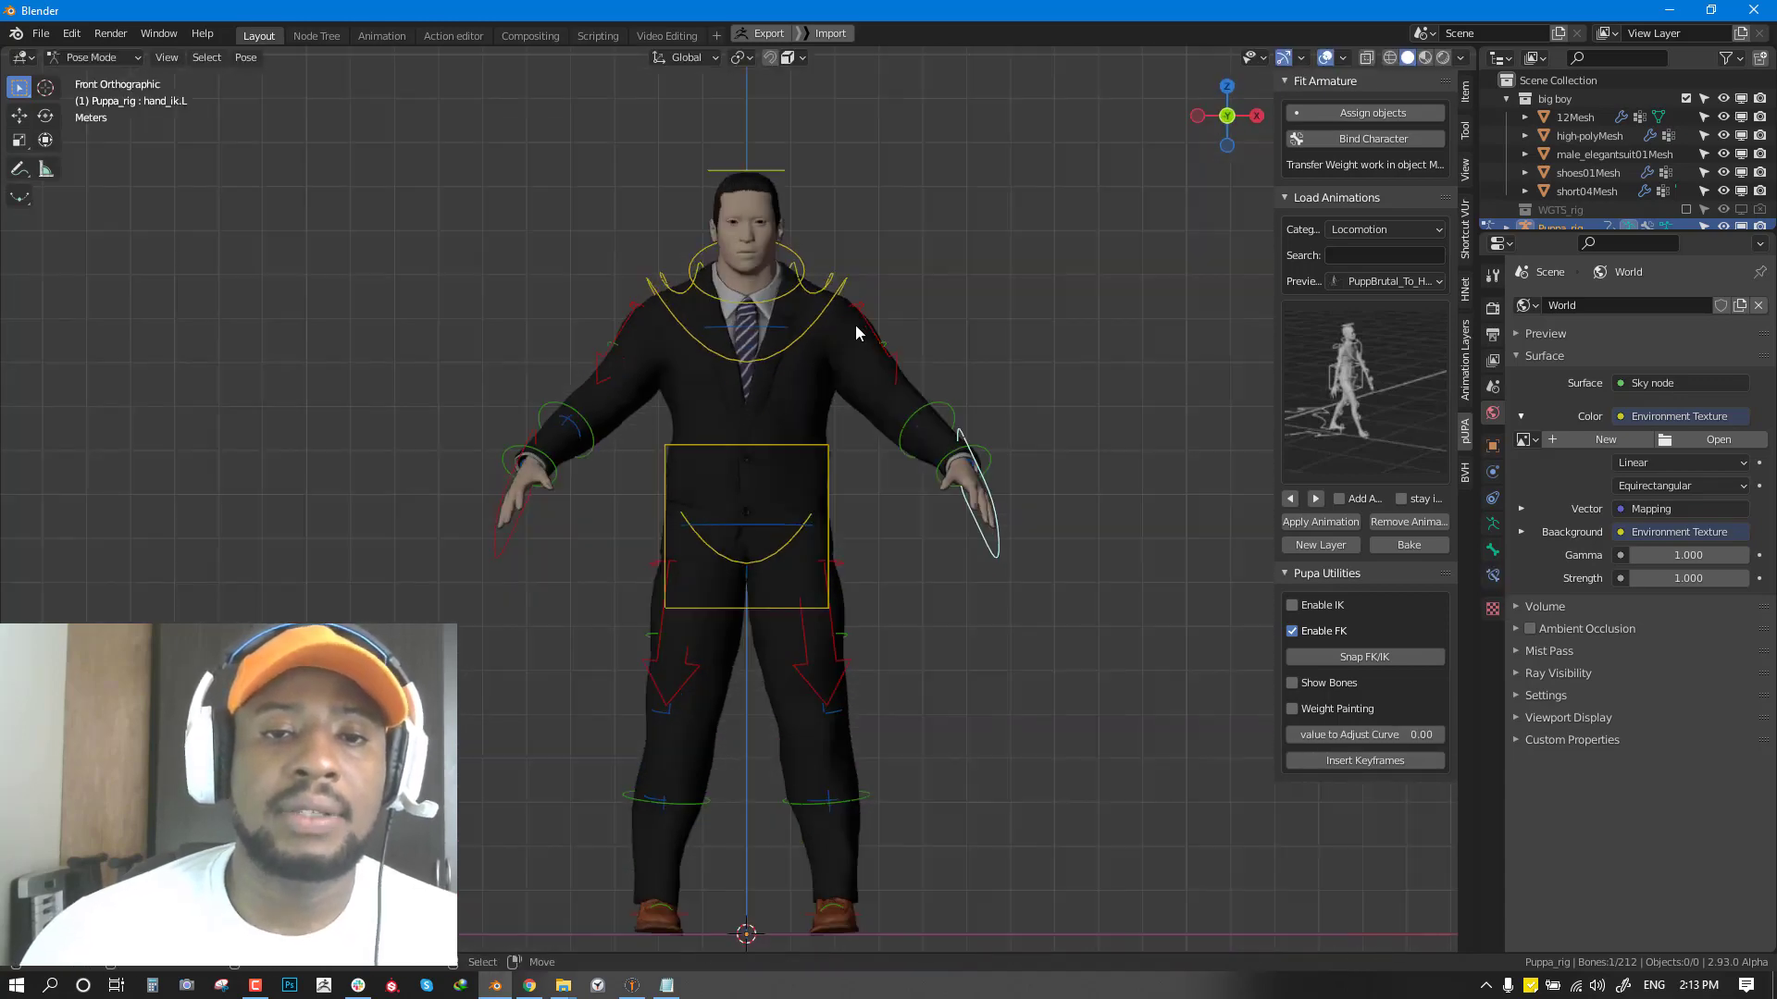
{"action": "left_click", "coordinate": [799, 340]}
{"action": "key", "text": "r"}
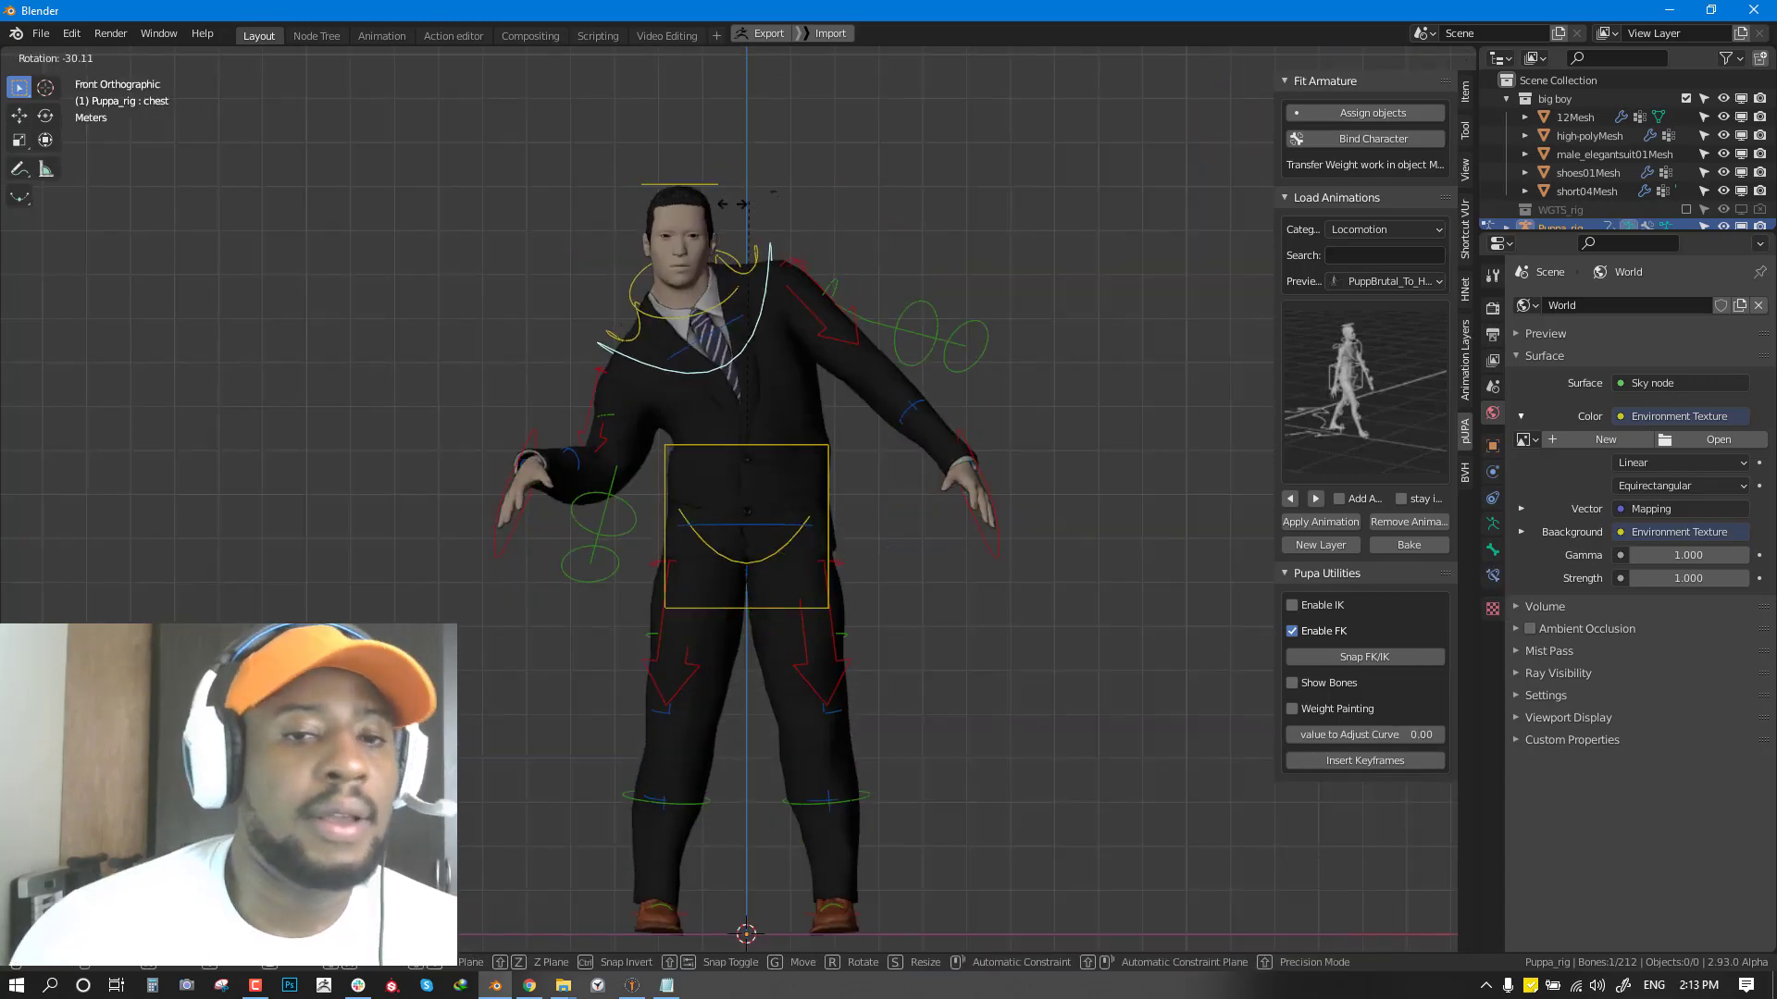
{"action": "key", "text": "Escape"}
{"action": "left_click", "coordinate": [1033, 344]}
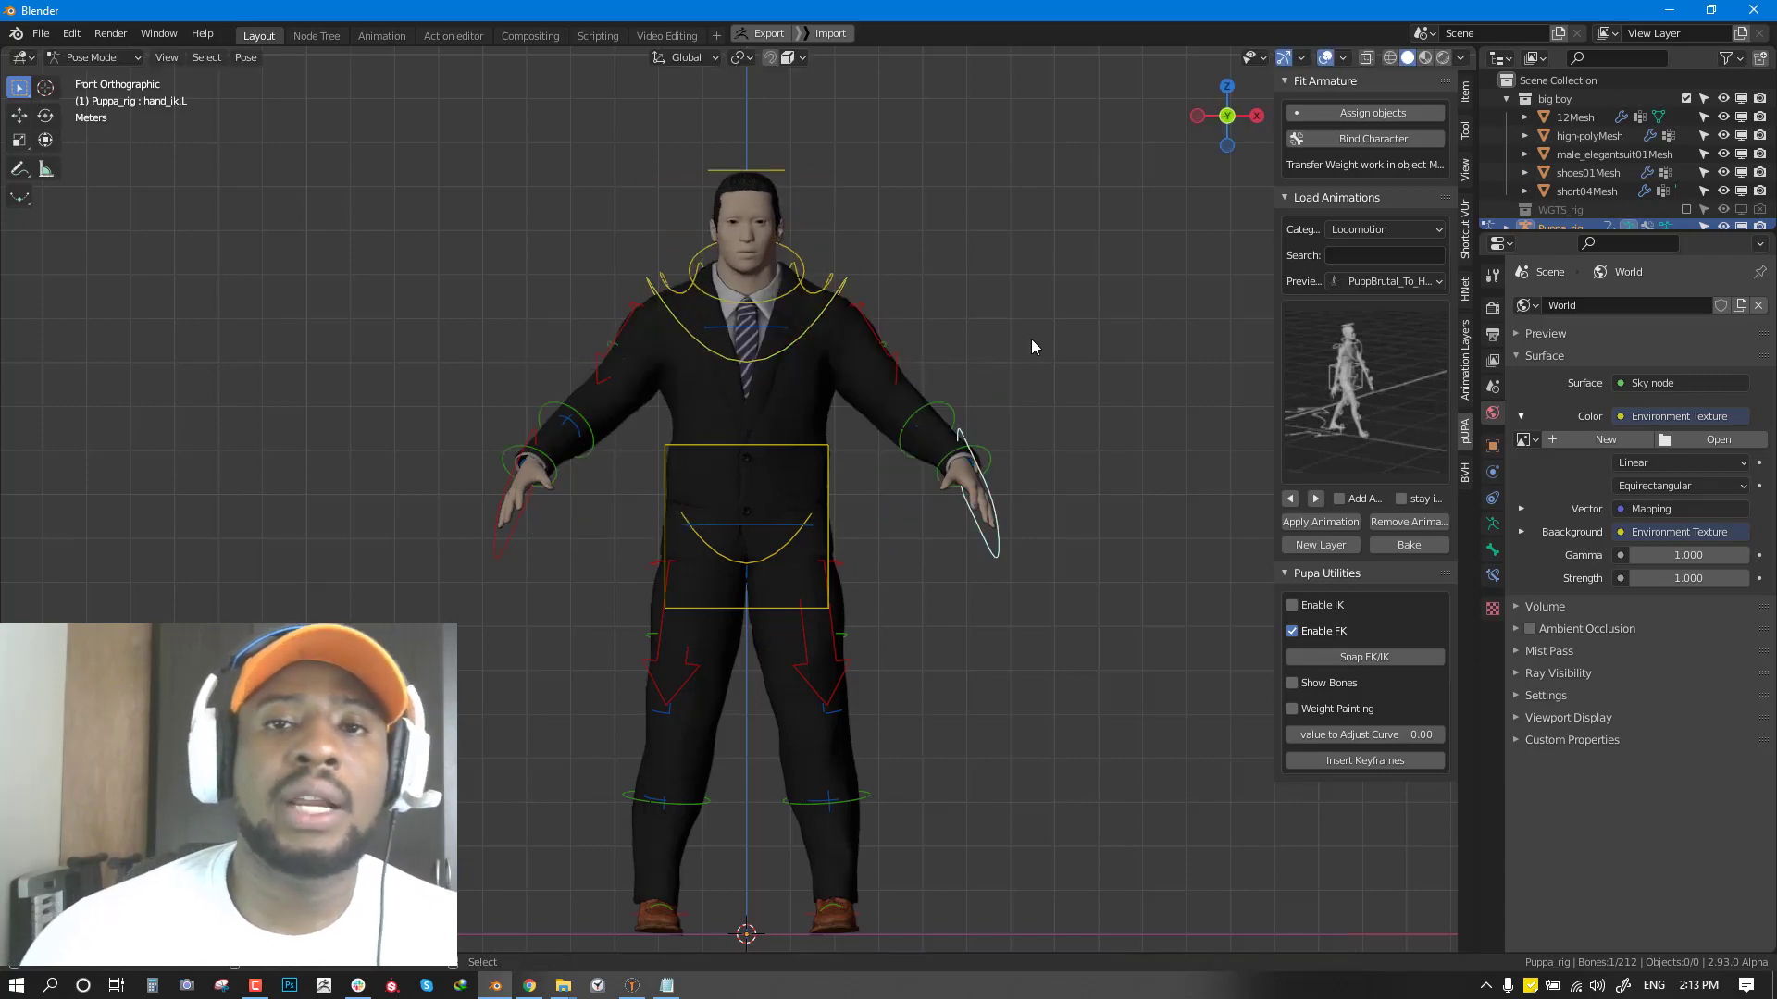
Undo the pose tests and the pUPA binding, back to the unbound metarig and meshes.
{"action": "key", "text": "ctrl+z"}
{"action": "key", "text": "ctrl+z"}
{"action": "key", "text": "ctrl+z"}
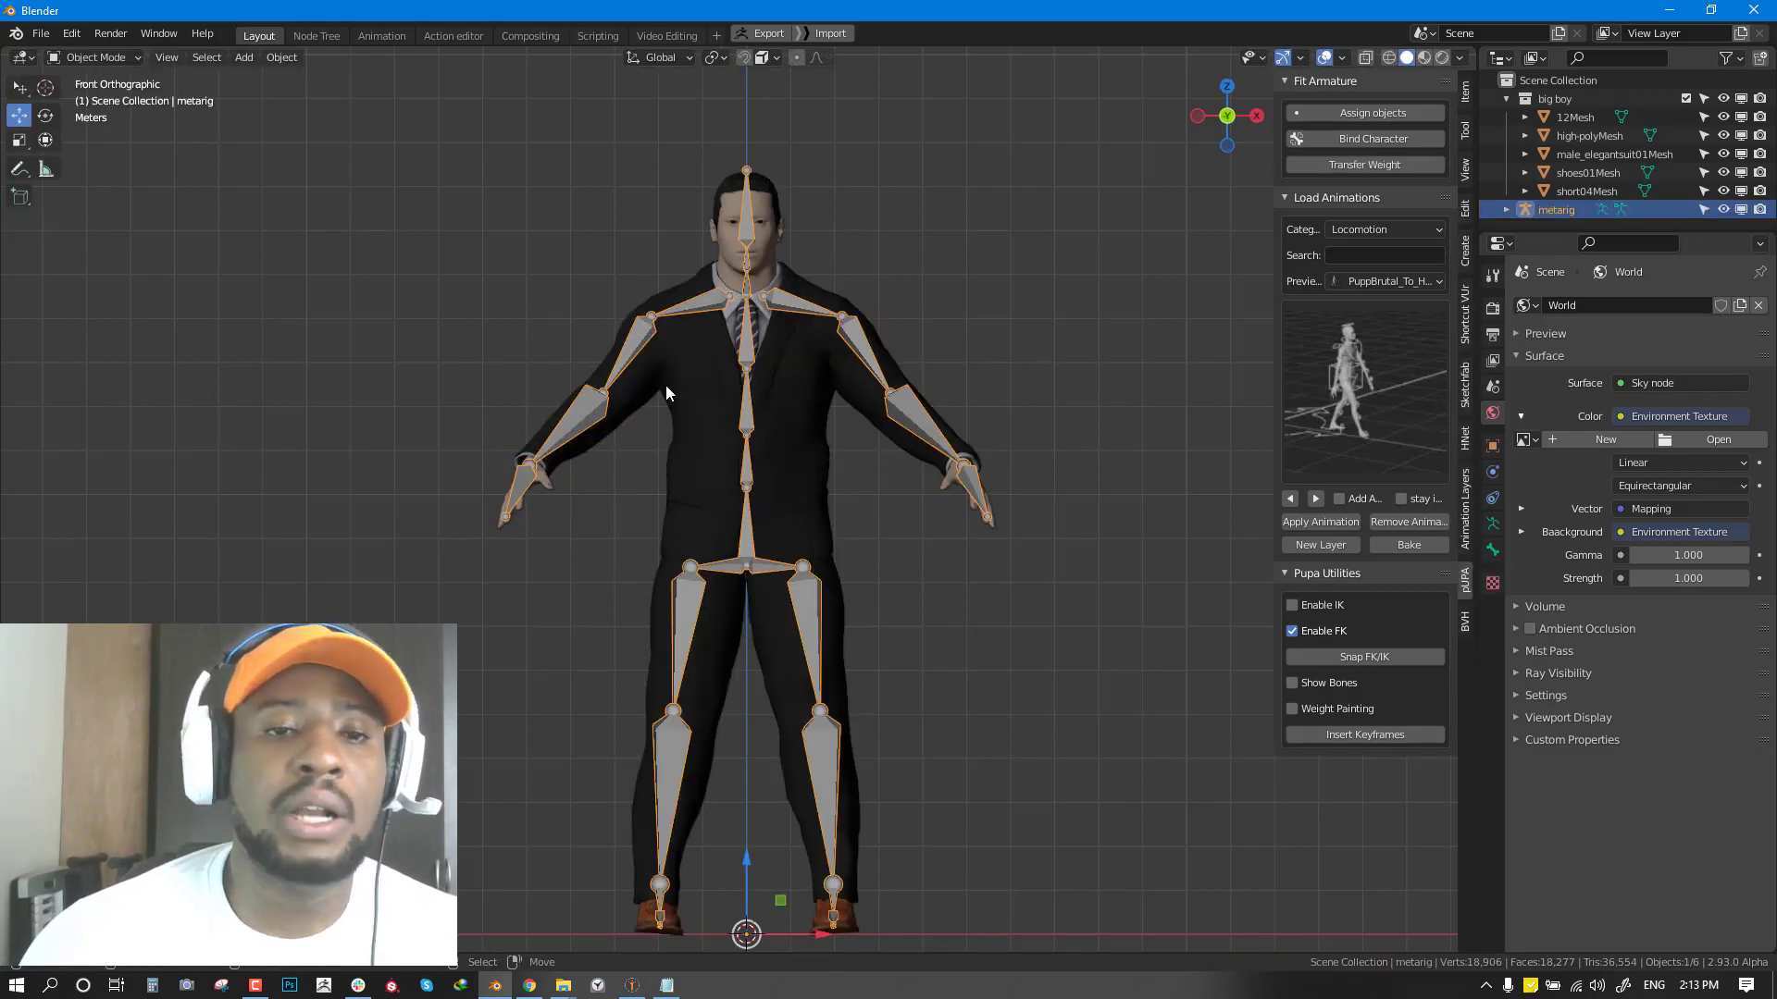
{"action": "left_click", "coordinate": [645, 387]}
{"action": "key", "text": "ctrl+z"}
{"action": "key", "text": "ctrl+z"}
{"action": "key", "text": "ctrl+z"}
Edit the body and suit meshes together and lasso-select the character's whole right arm in wireframe.
{"action": "right_click", "coordinate": [520, 496]}
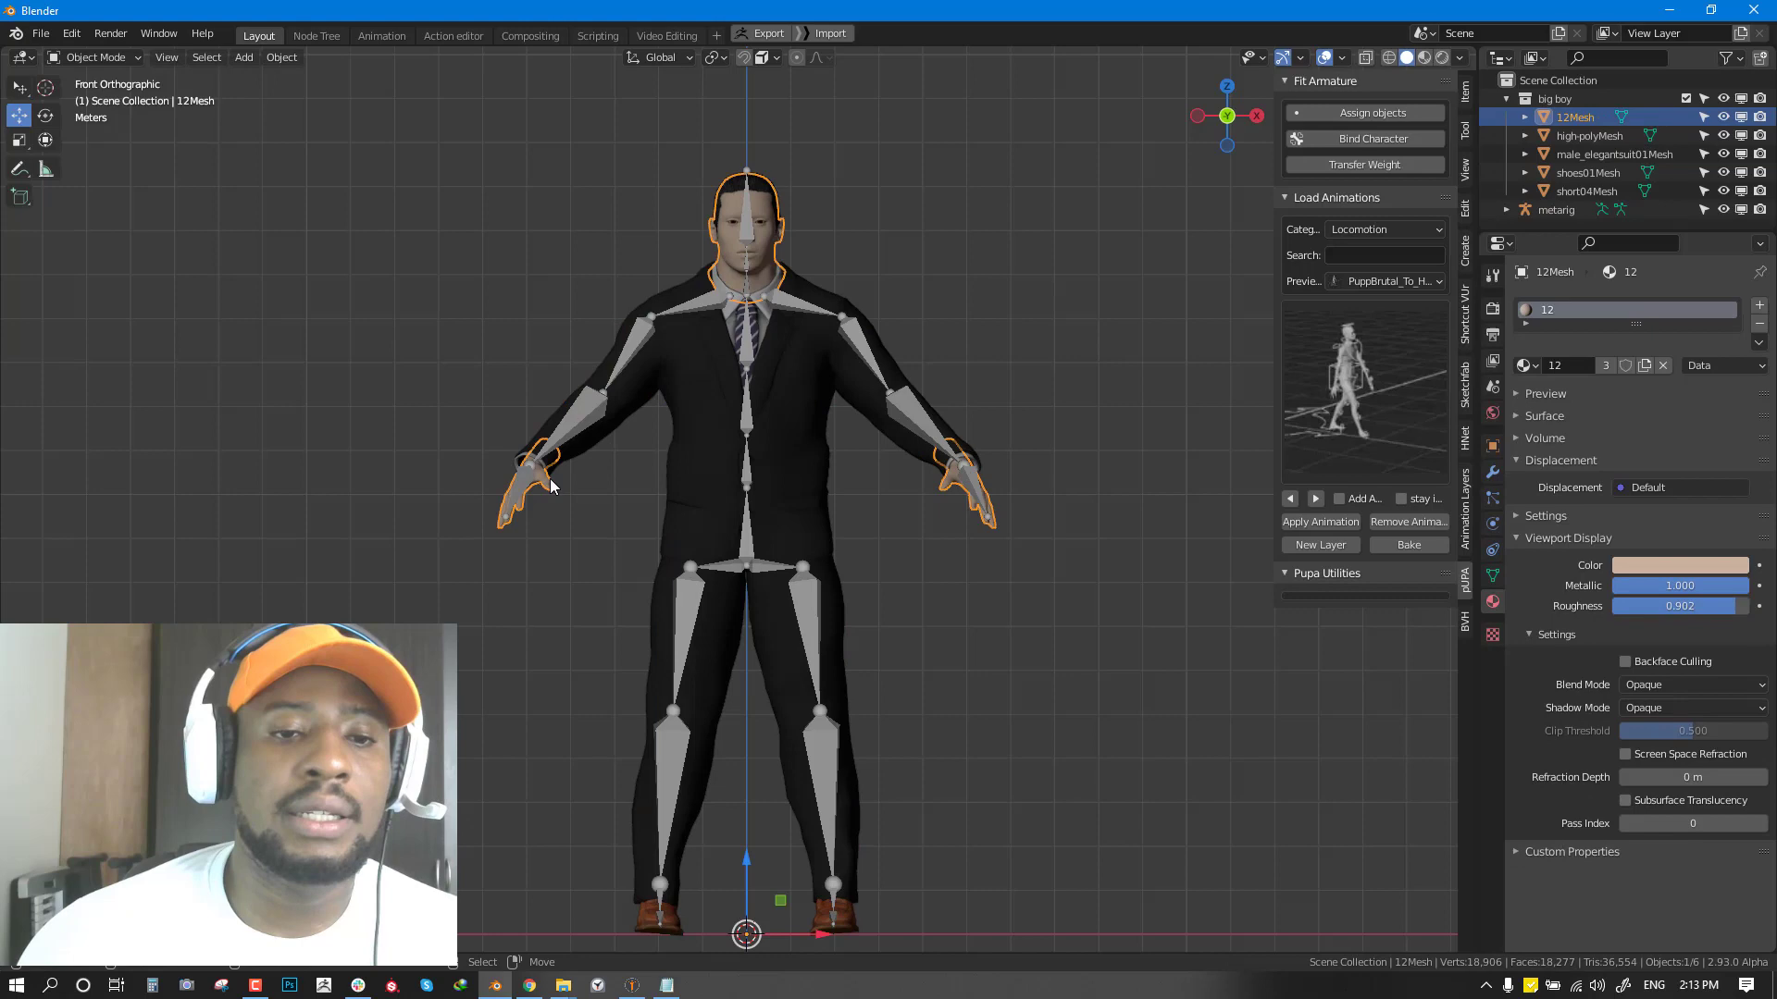
{"action": "right_click", "coordinate": [596, 452], "text": "shift"}
{"action": "key", "text": "Tab"}
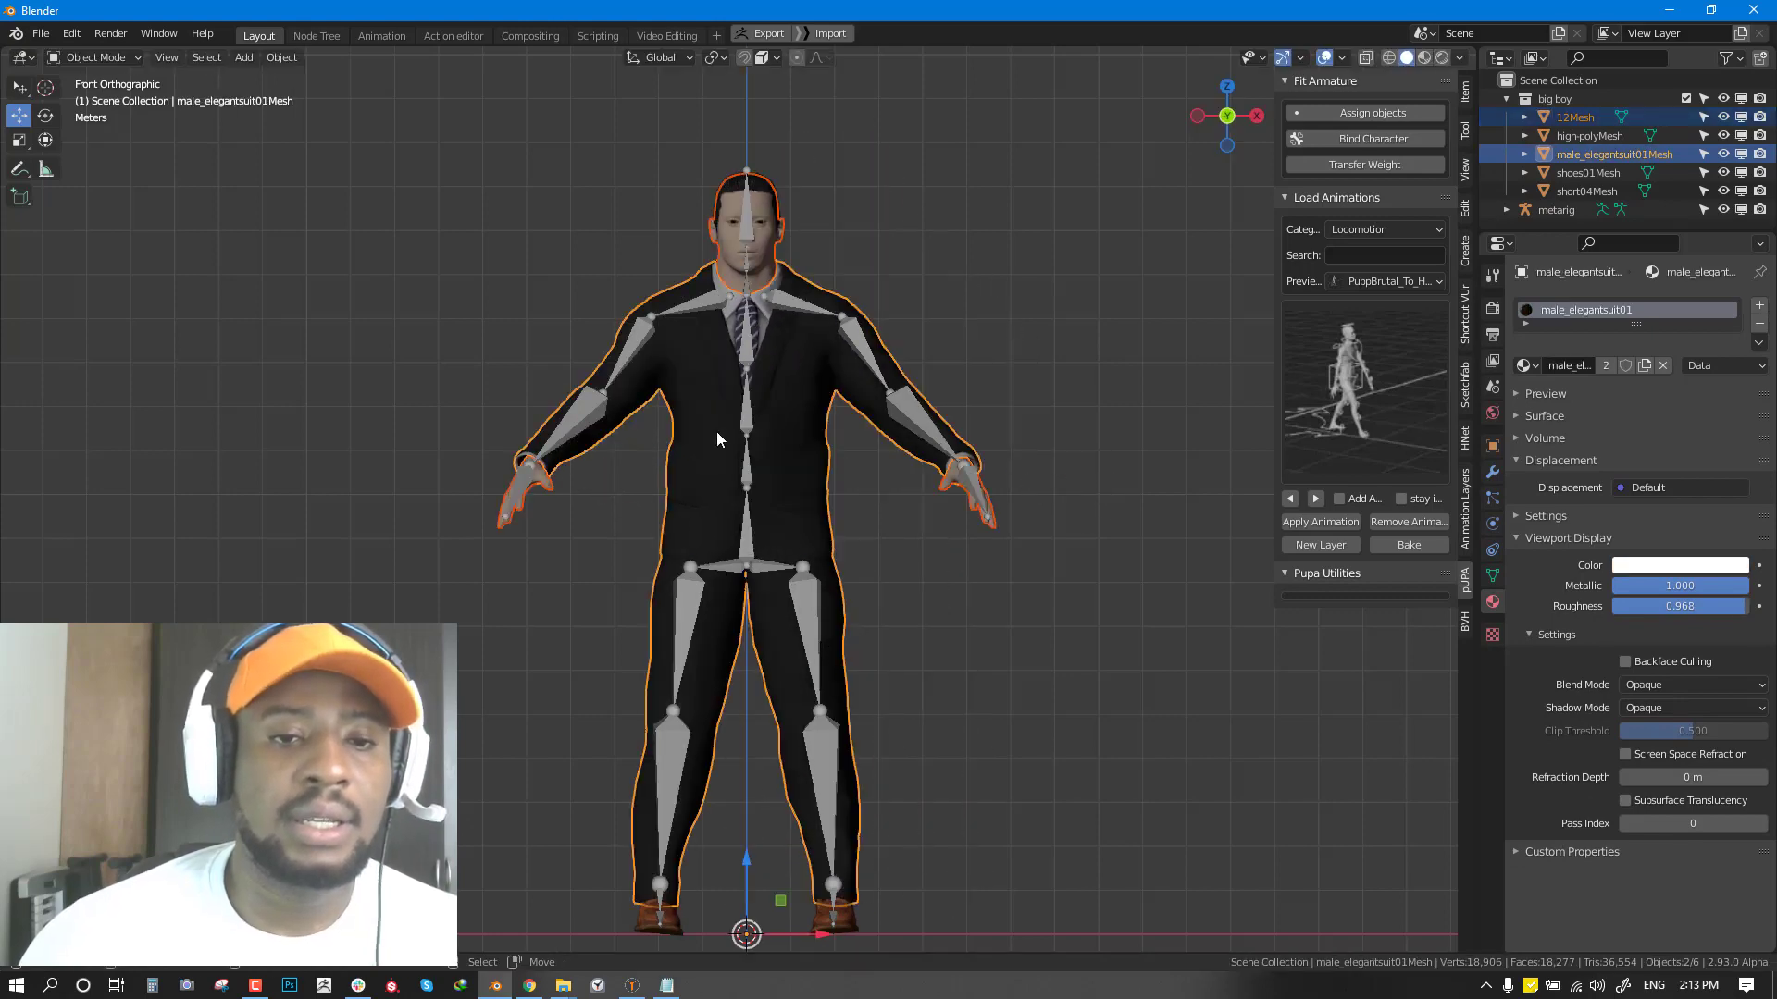
{"action": "key", "text": "alt+a"}
{"action": "key", "text": "1"}
{"action": "key", "text": "shift+z"}
{"action": "mouse_move", "coordinate": [518, 539]}
{"action": "right_mouse_down", "text": "ctrl"}
{"action": "mouse_move", "coordinate": [655, 393]}
{"action": "mouse_move", "coordinate": [533, 285]}
{"action": "right_mouse_up", "text": "ctrl"}
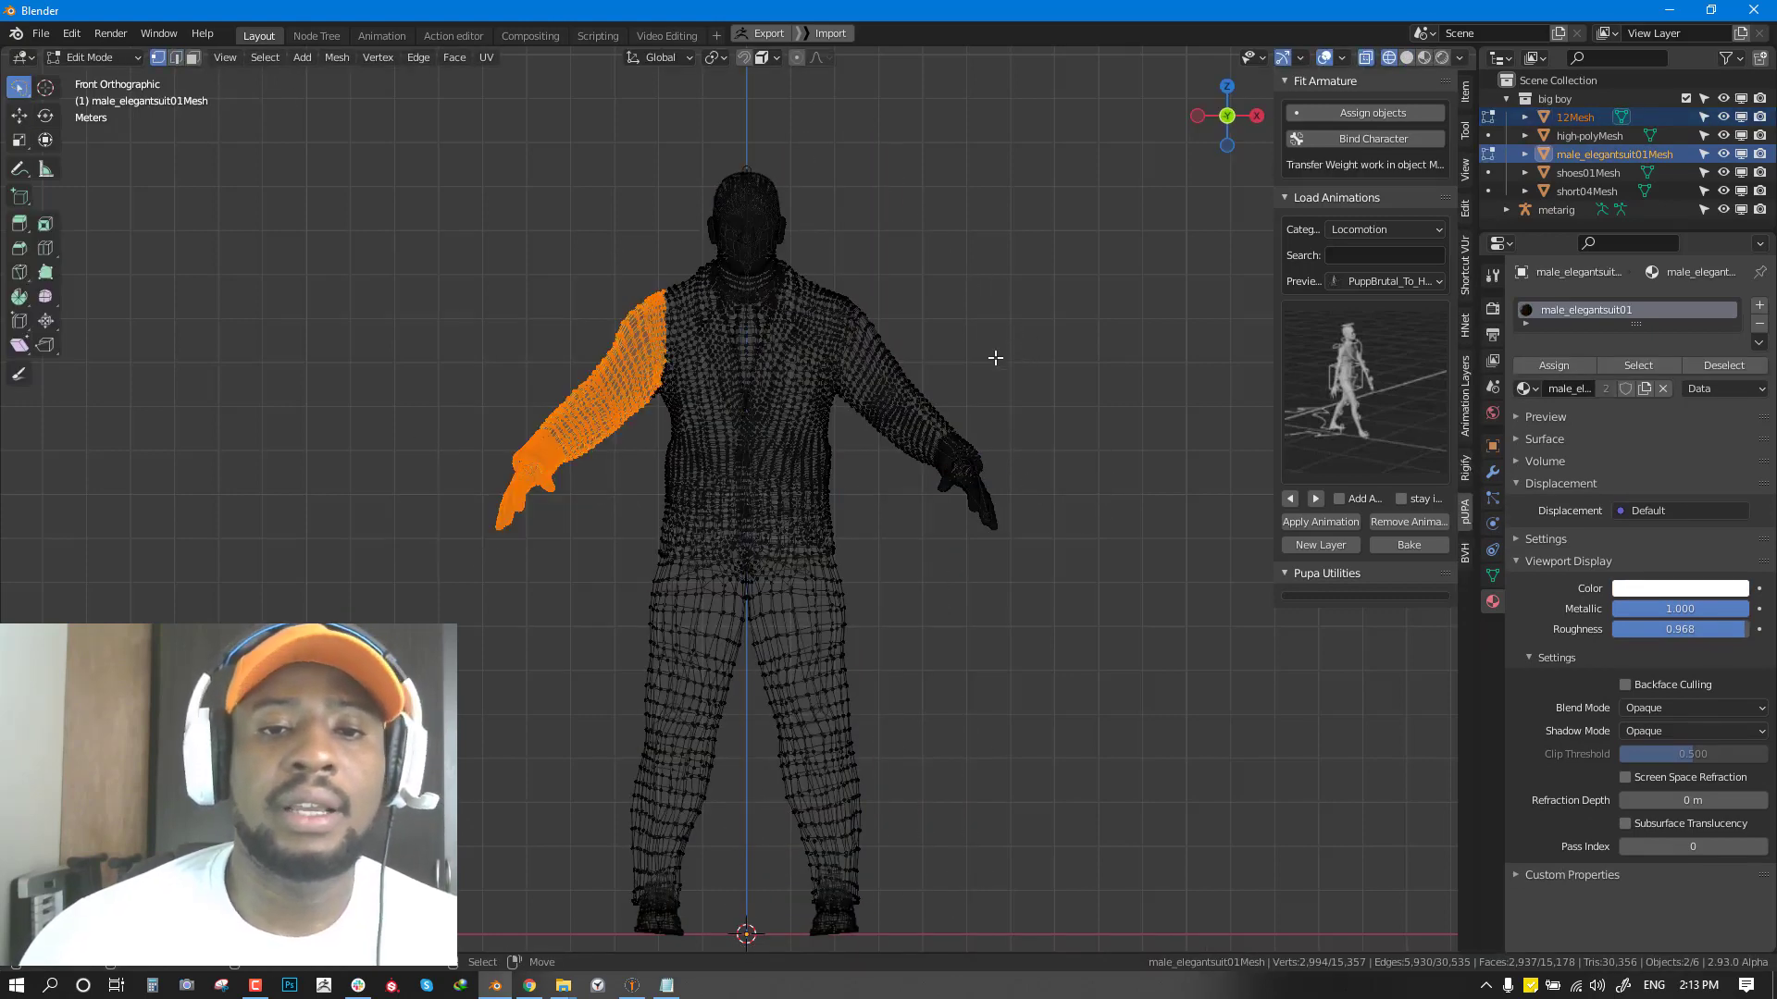
Raise the right arm by rotating it about 20° around the 3D cursor at the shoulder, using proportional editing.
{"action": "right_click", "coordinate": [653, 328], "text": "shift"}
{"action": "key", "text": "period"}
{"action": "left_click", "coordinate": [870, 335]}
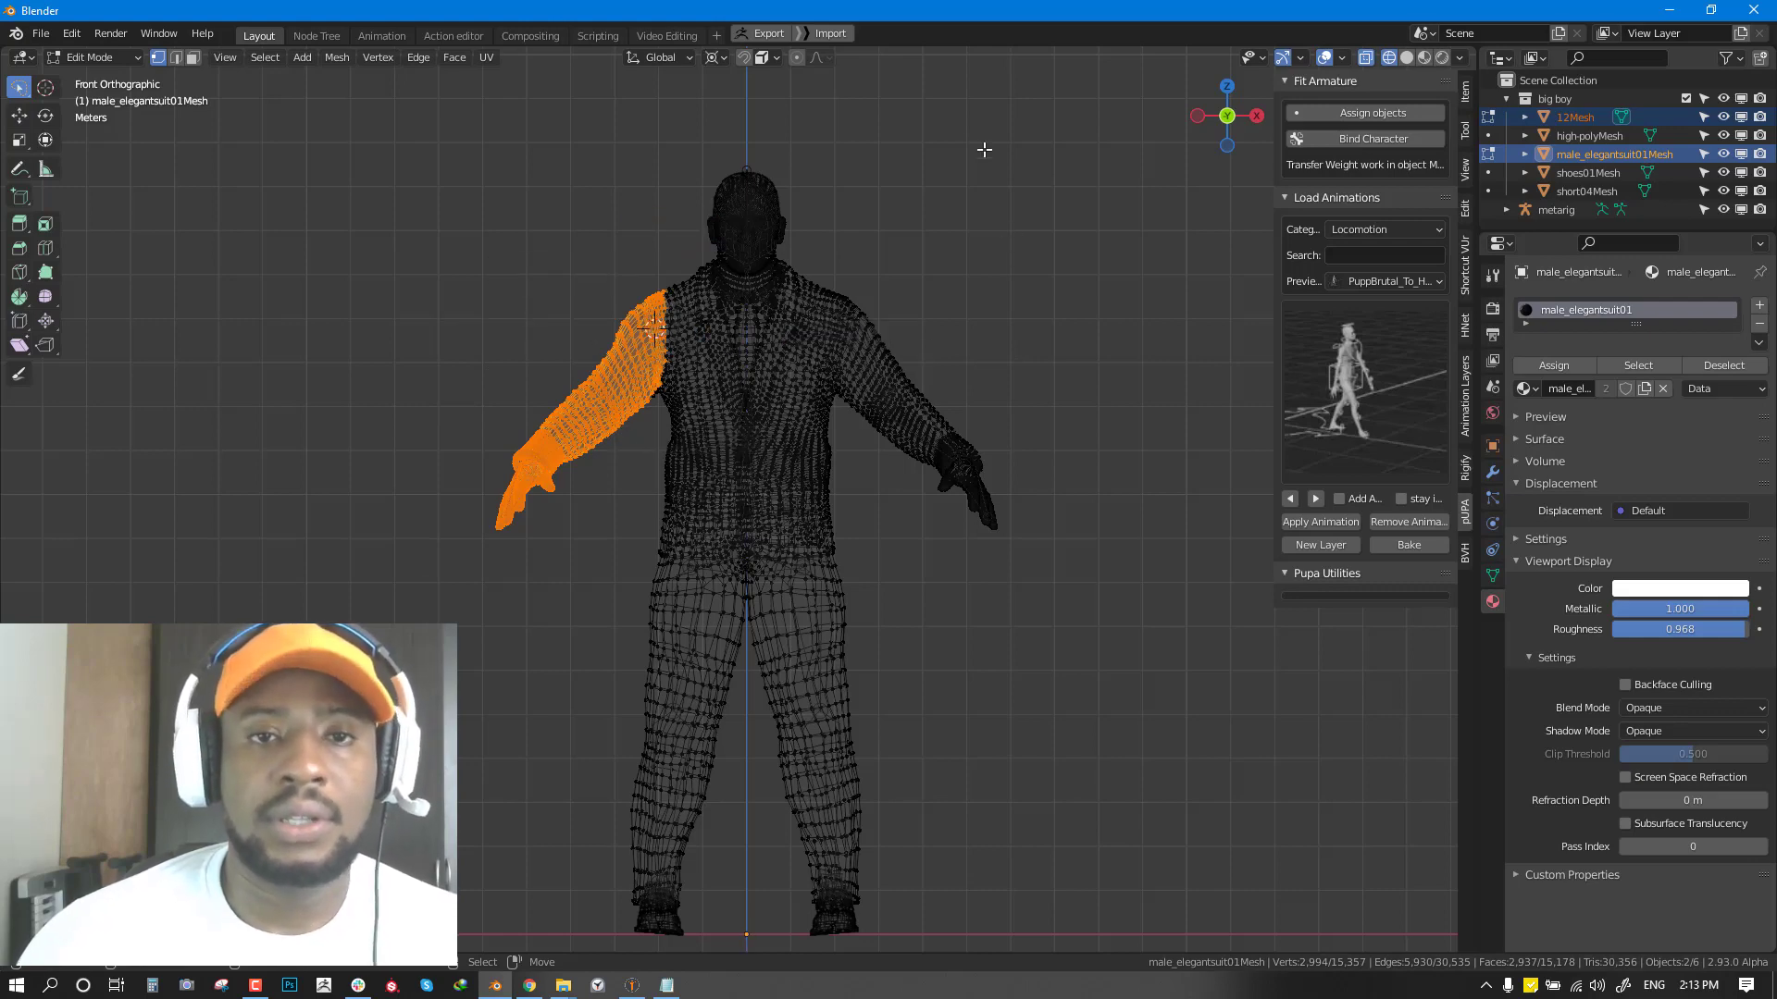
{"action": "left_click", "coordinate": [797, 60]}
{"action": "scroll", "coordinate": [773, 111], "scroll_direction": "up", "scroll_amount": 1}
{"action": "middle_click_drag", "start_coordinate": [765, 122], "coordinate": [832, 283], "text": "shift"}
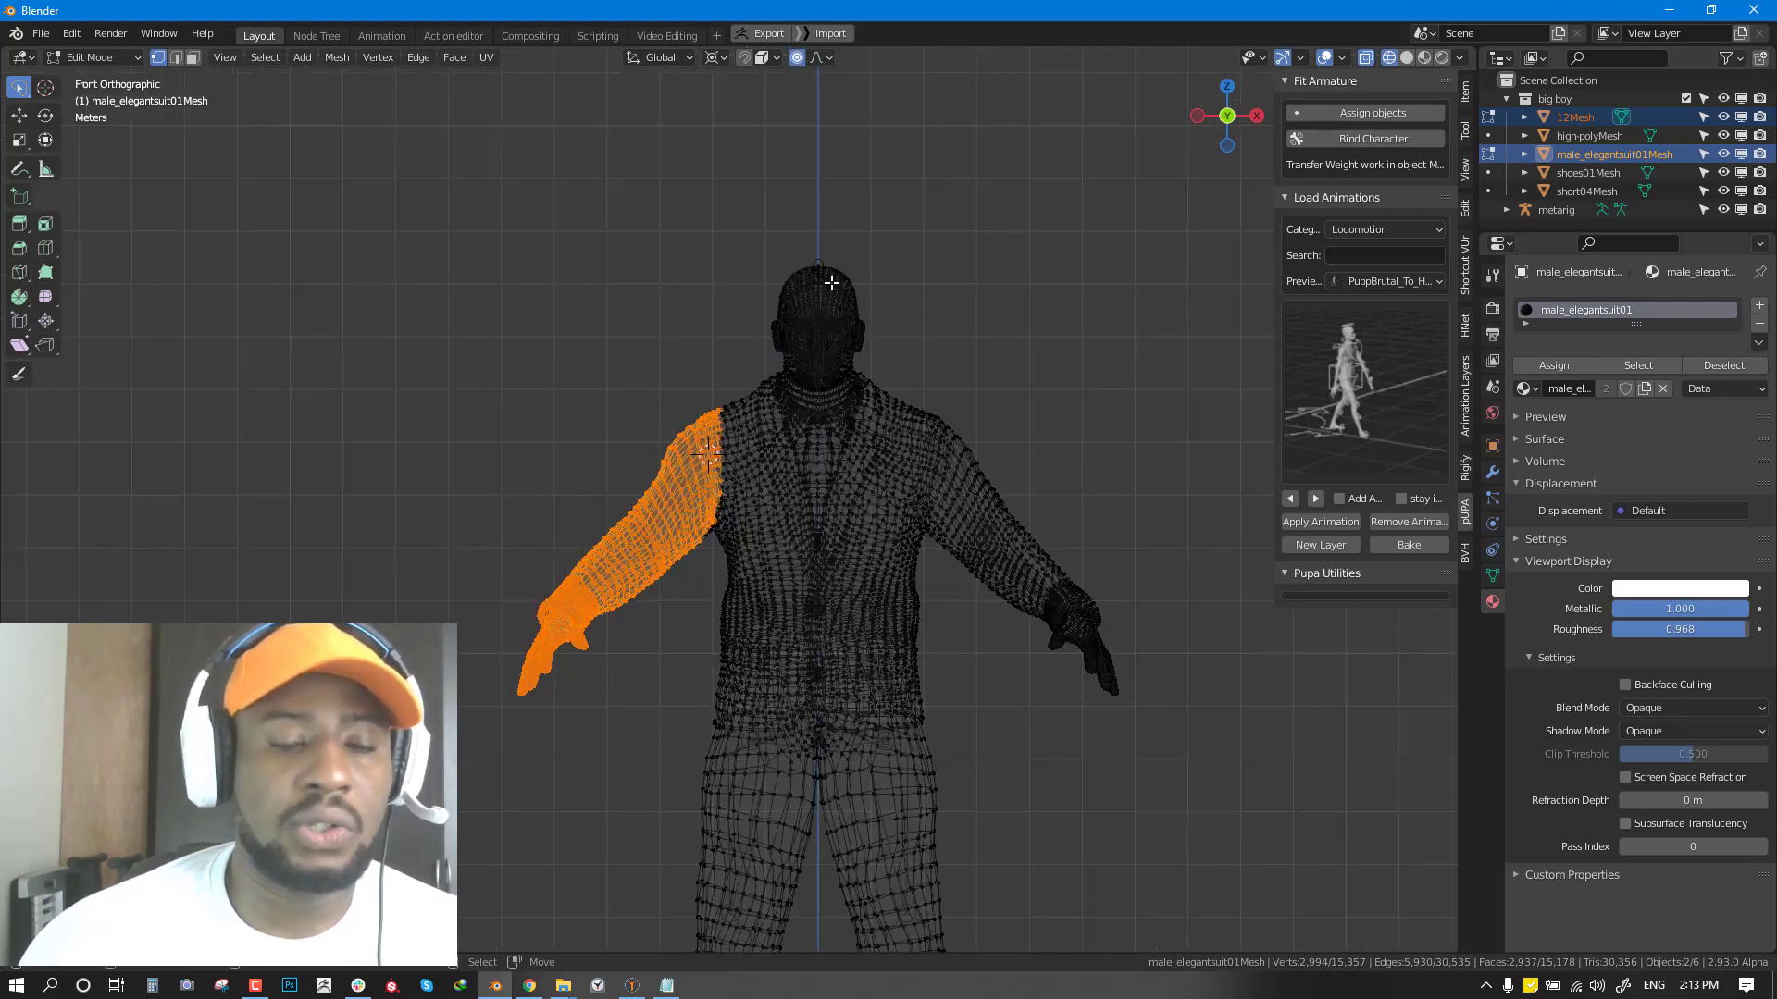
{"action": "key", "text": "r"}
{"action": "scroll", "coordinate": [709, 453], "scroll_direction": "up", "scroll_amount": 6}
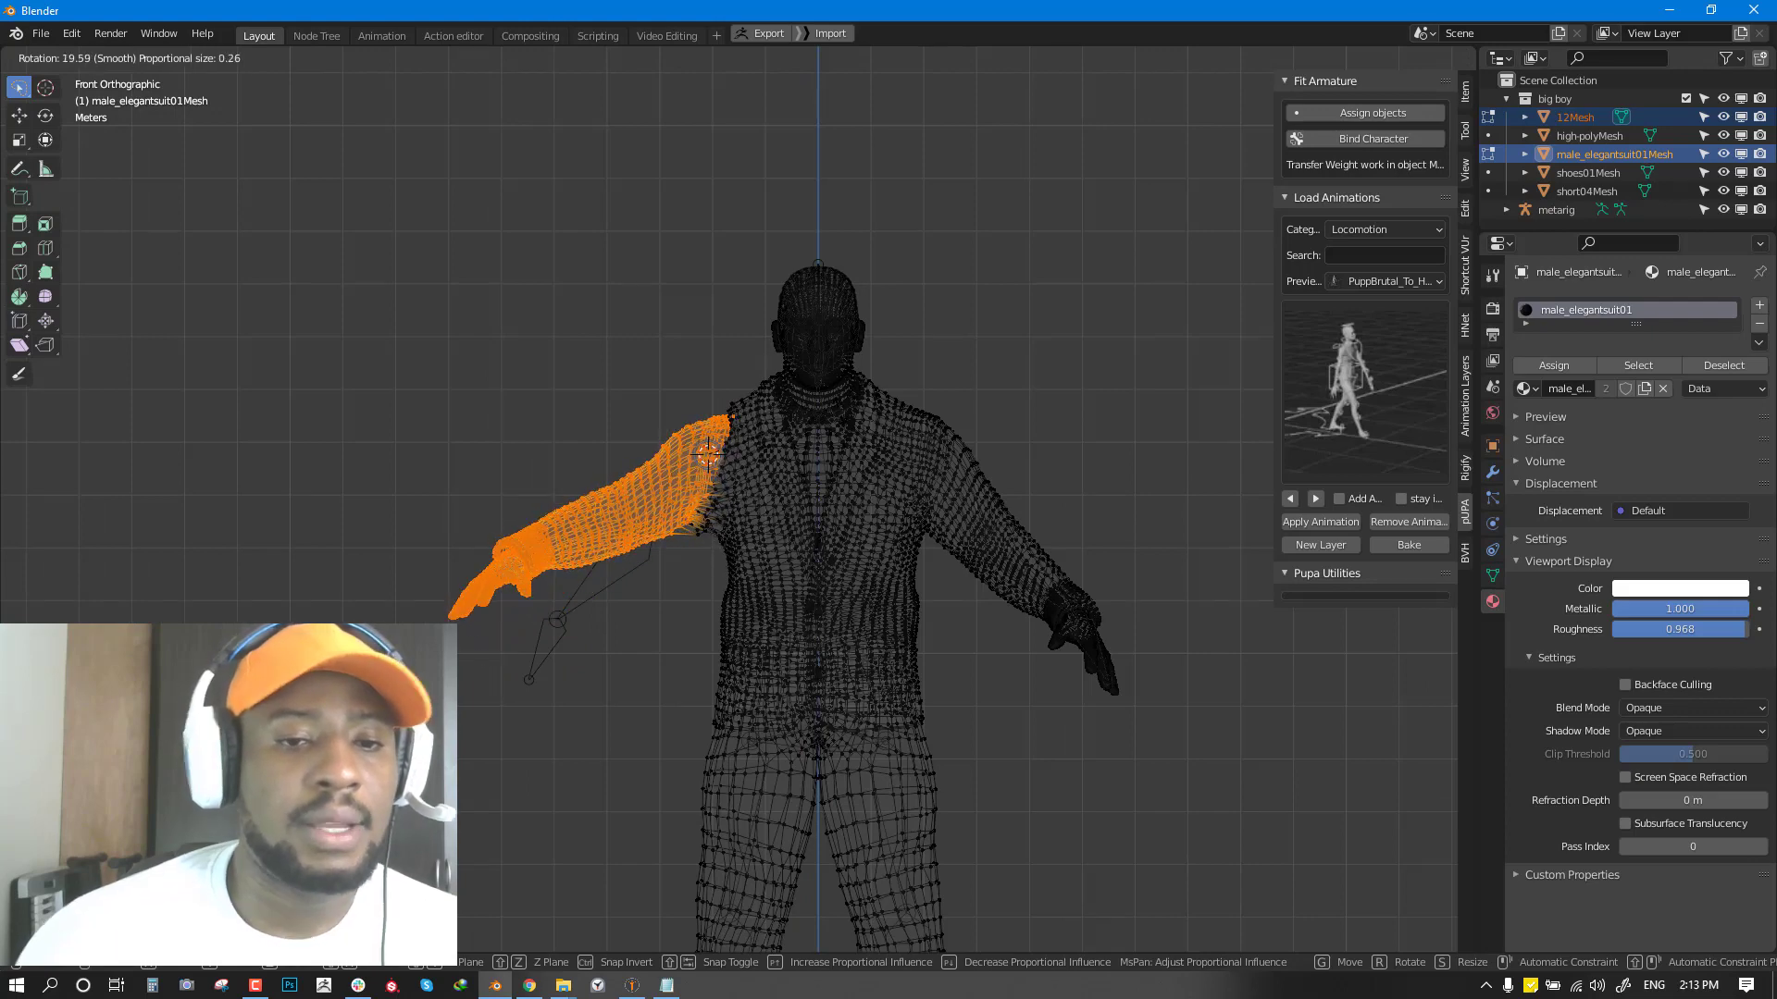
{"action": "left_click", "coordinate": [701, 527]}
Rotate the right forearm and hand forward around the 3D cursor at the elbow, and return to Object Mode.
{"action": "key", "text": "alt+a"}
{"action": "mouse_move", "coordinate": [615, 566]}
{"action": "middle_mouse_down"}
{"action": "mouse_move", "coordinate": [614, 588]}
{"action": "mouse_move", "coordinate": [626, 537]}
{"action": "middle_mouse_up"}
{"action": "mouse_move", "coordinate": [626, 538]}
{"action": "left_mouse_down"}
{"action": "mouse_move", "coordinate": [293, 547]}
{"action": "mouse_move", "coordinate": [553, 656]}
{"action": "mouse_move", "coordinate": [599, 618]}
{"action": "left_mouse_up"}
{"action": "middle_click_drag", "start_coordinate": [615, 618], "coordinate": [715, 717]}
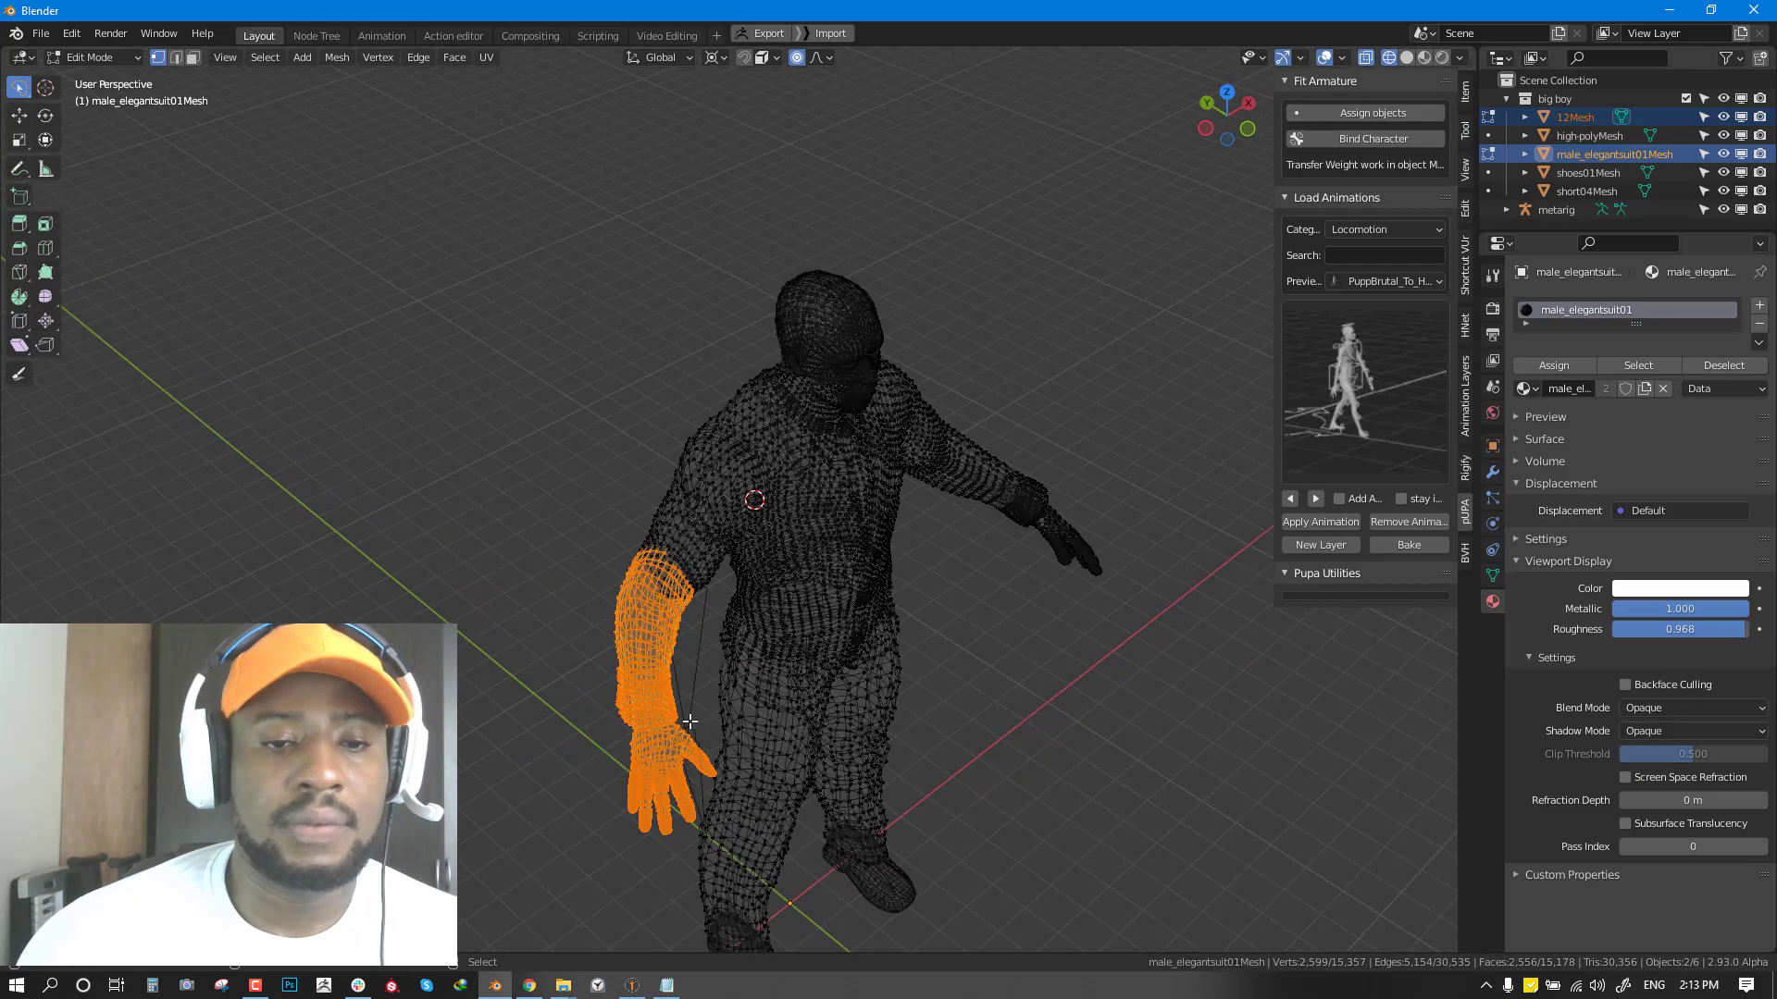
{"action": "key", "text": "shift+z"}
{"action": "middle_click_drag", "start_coordinate": [648, 578], "coordinate": [684, 629]}
{"action": "key", "text": "r"}
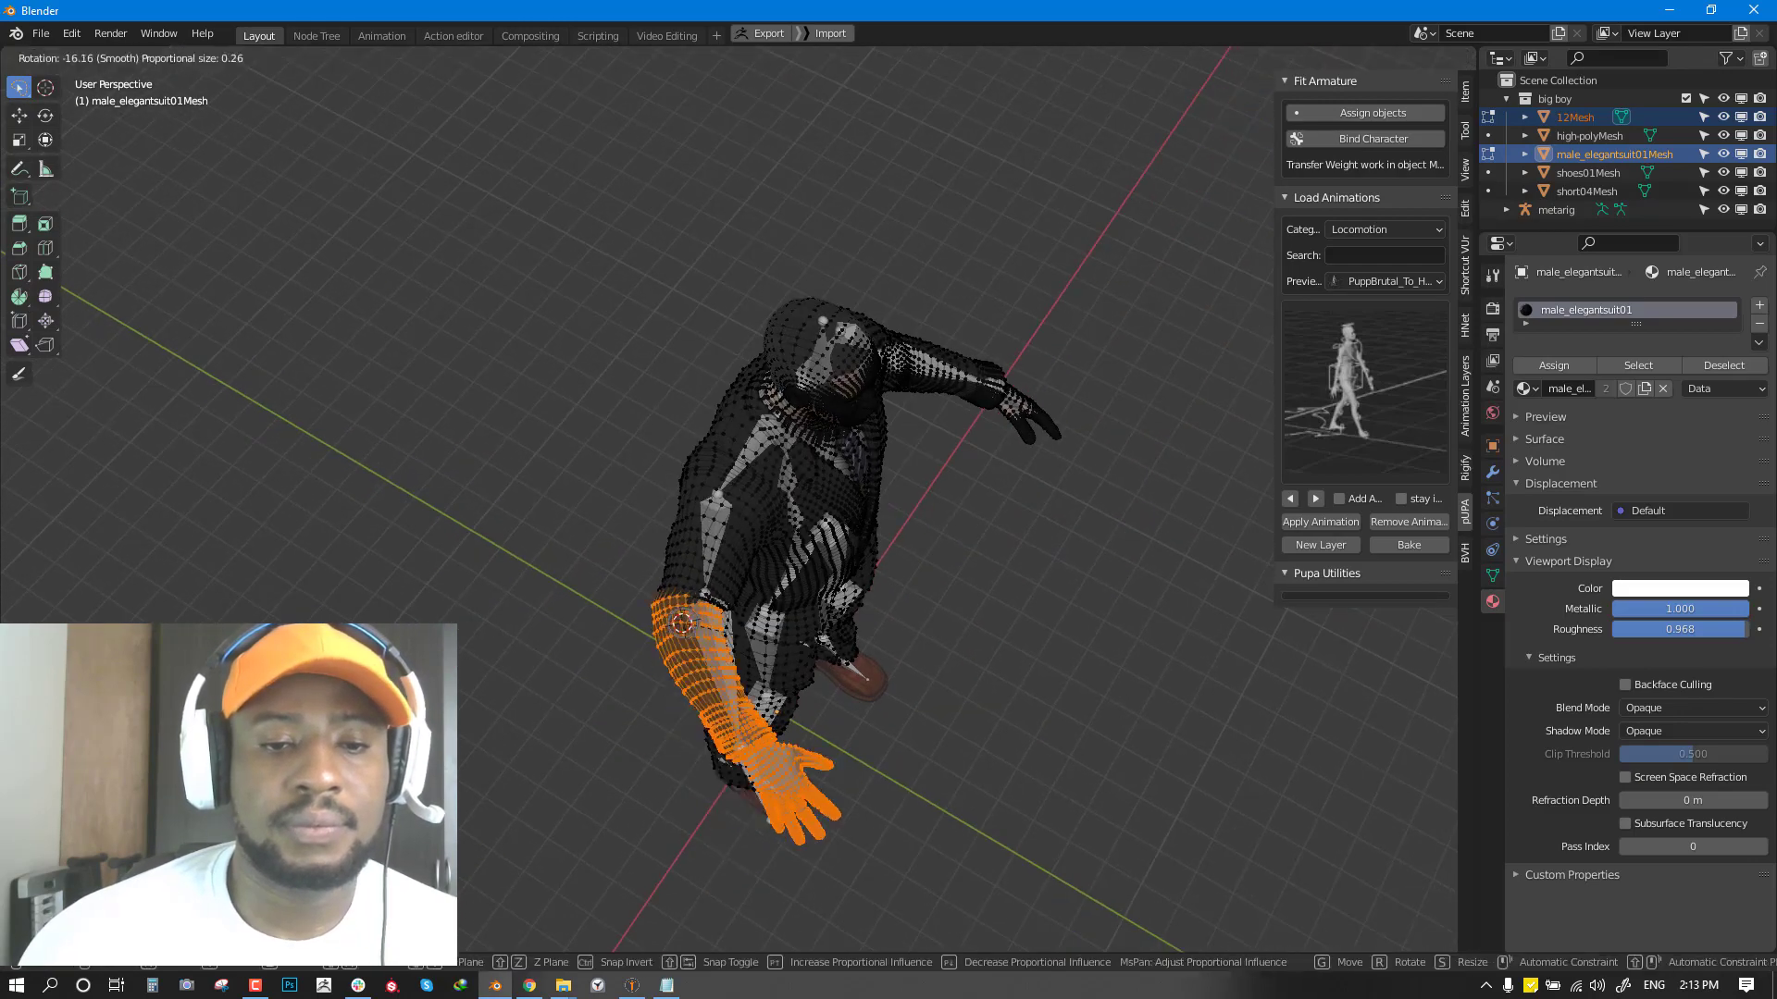
{"action": "left_click", "coordinate": [856, 591]}
{"action": "key", "text": "KP_1"}
{"action": "key", "text": "Tab"}
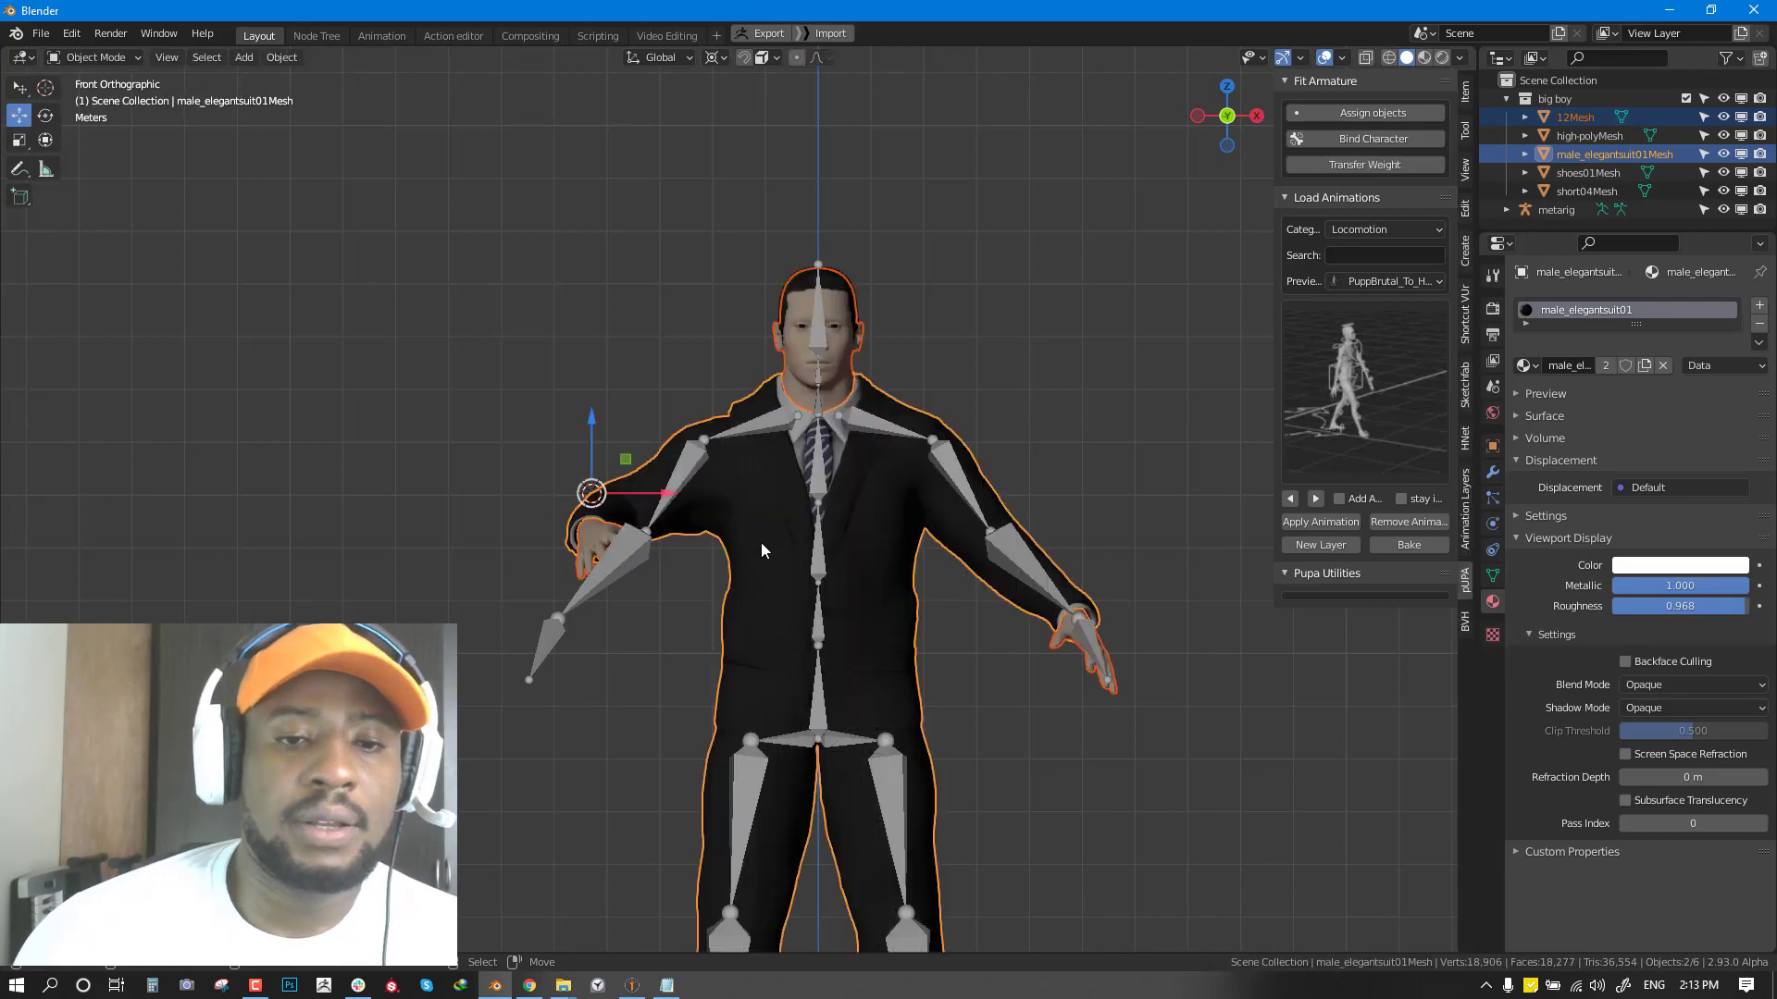
Put the metarig into Edit Mode and turn off X-Axis Mirror.
{"action": "scroll", "coordinate": [758, 548], "scroll_direction": "down", "scroll_amount": 2}
{"action": "middle_click_drag", "start_coordinate": [758, 548], "coordinate": [731, 464]}
{"action": "key", "text": "alt+a"}
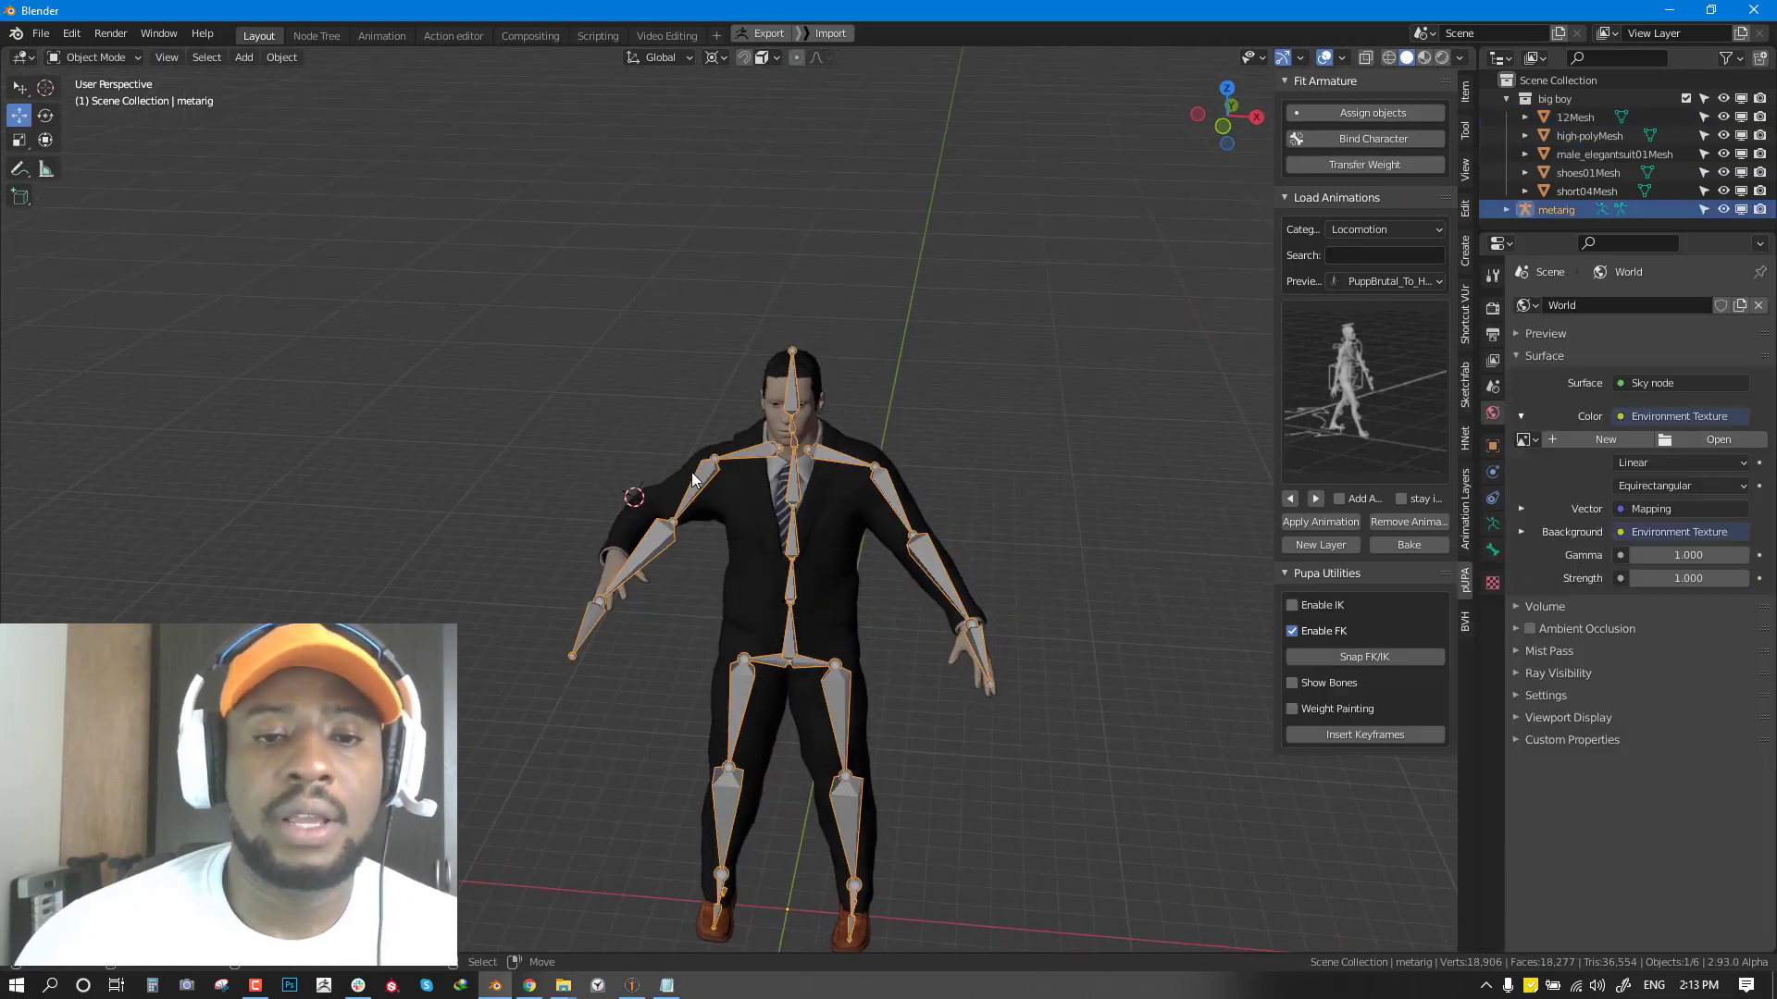
{"action": "key", "text": "KP_1"}
{"action": "key", "text": "Tab"}
{"action": "middle_click_drag", "start_coordinate": [722, 496], "coordinate": [634, 518]}
{"action": "scroll", "coordinate": [634, 518], "scroll_direction": "up", "scroll_amount": 2}
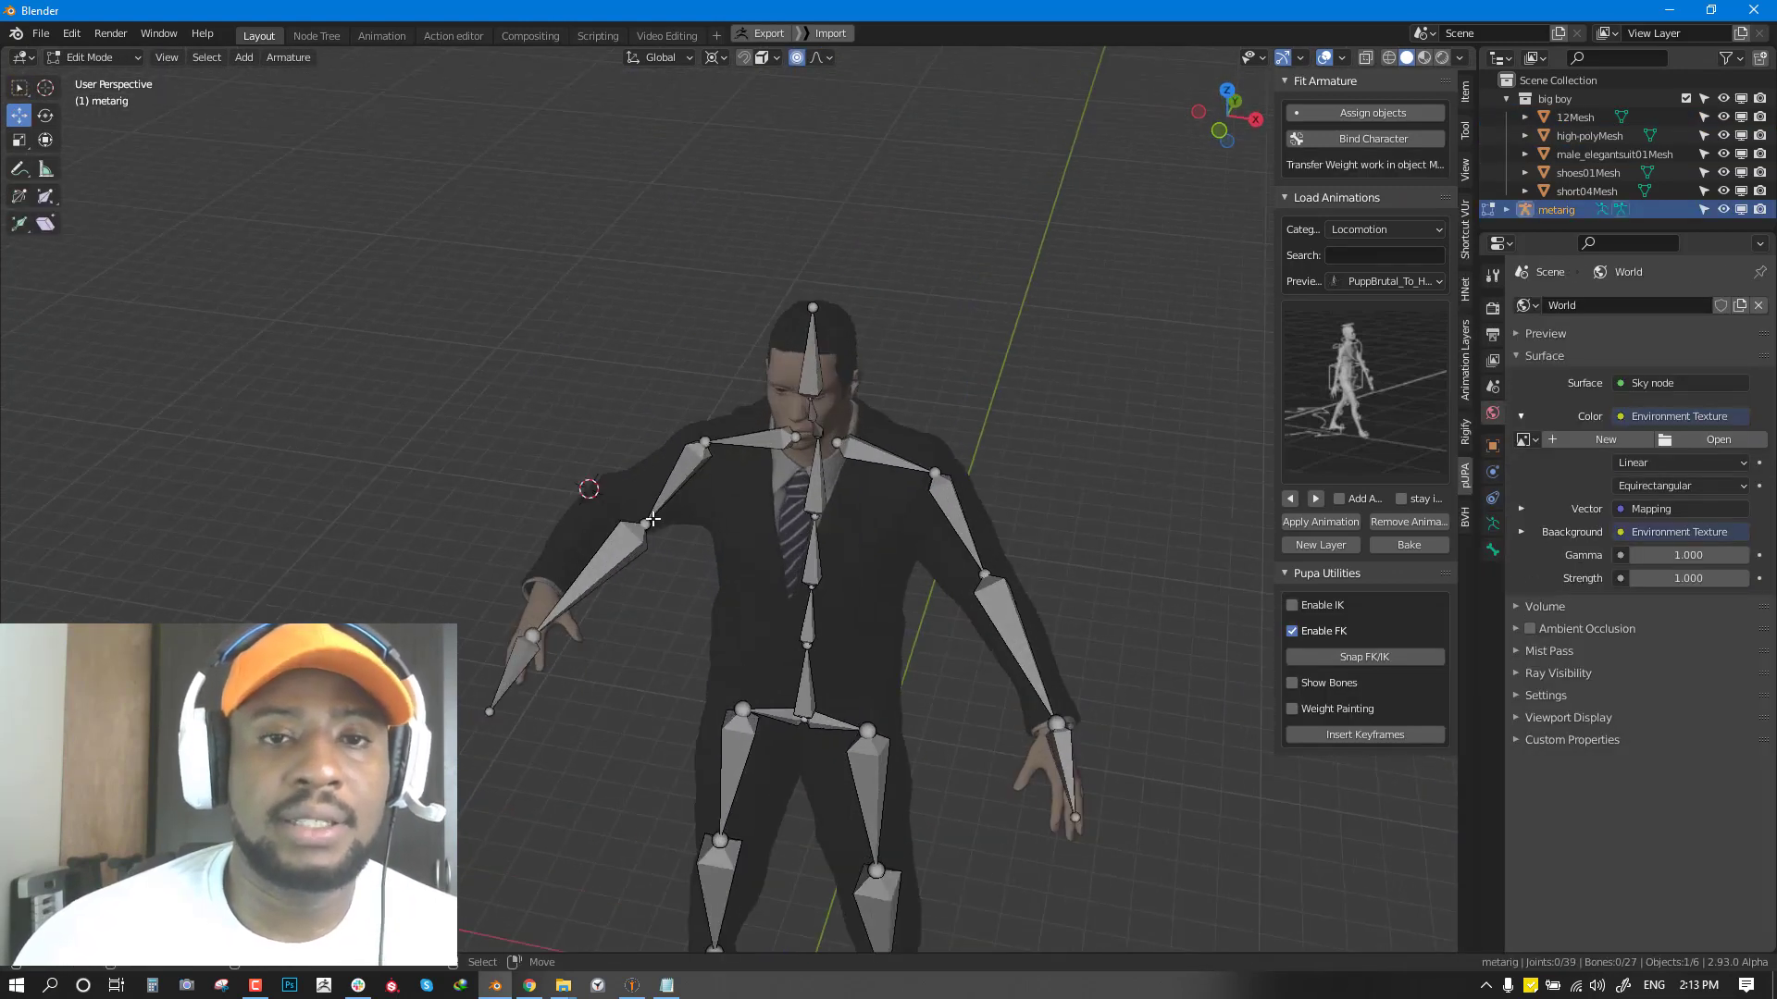
{"action": "left_click", "coordinate": [1465, 130]}
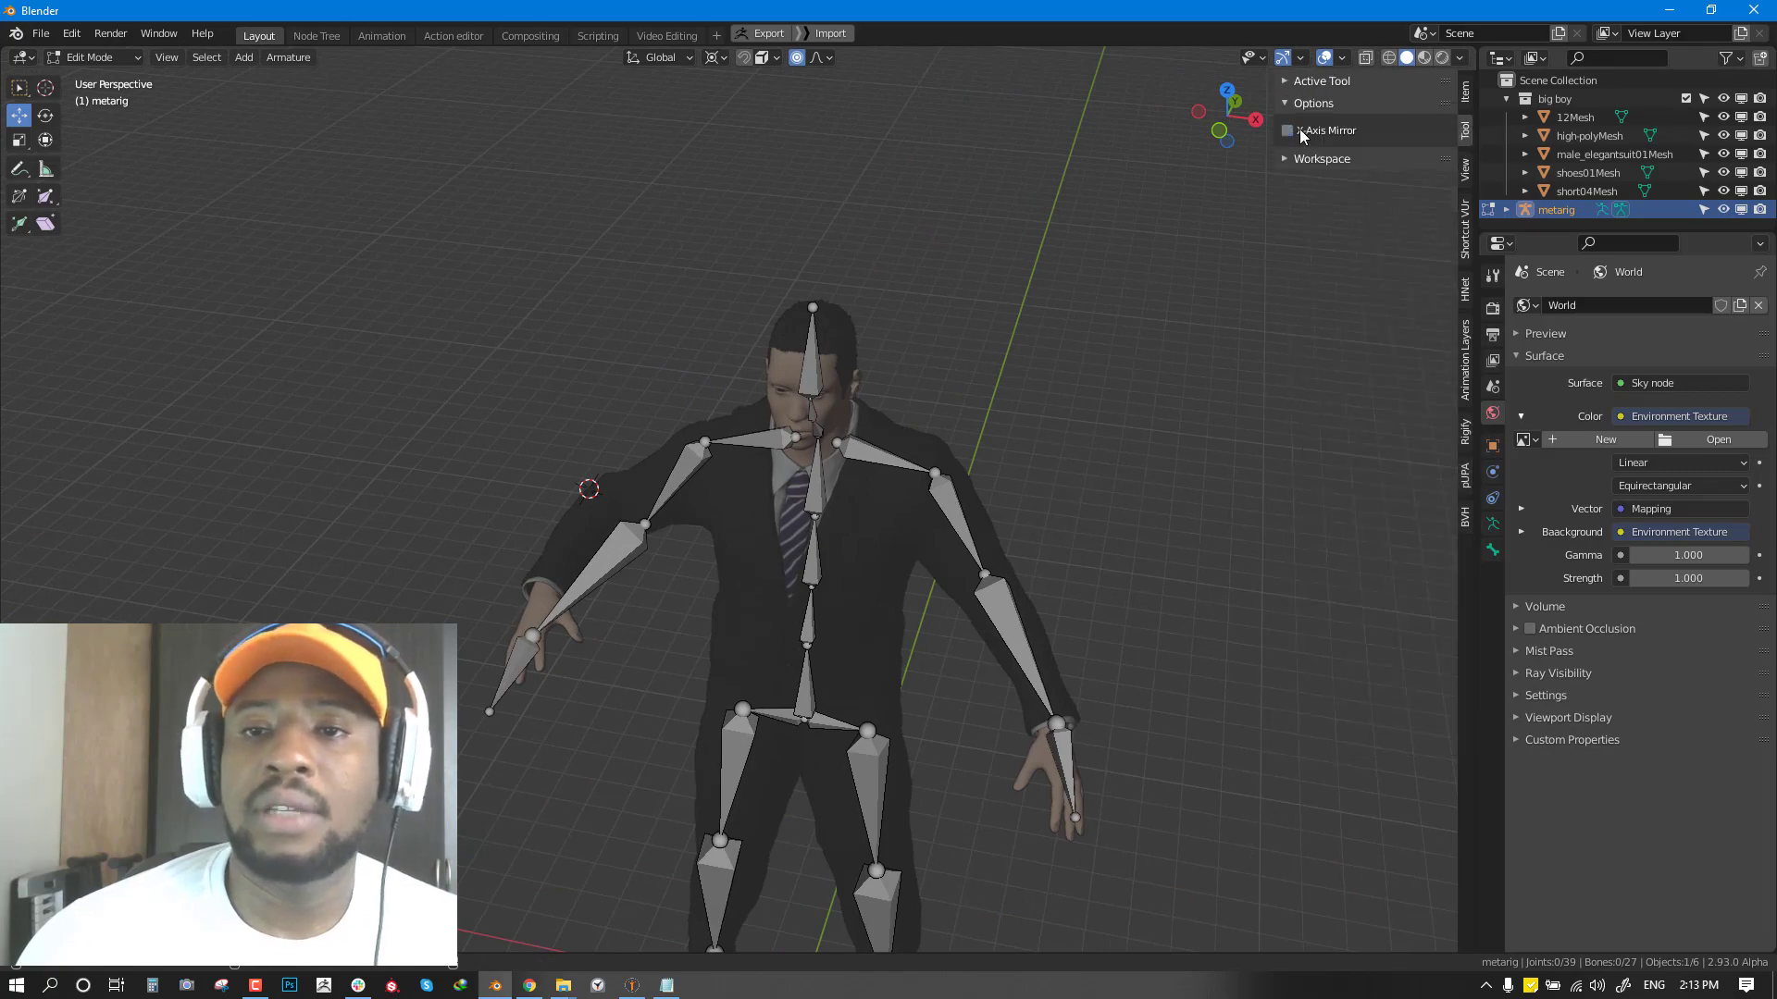
Move the metarig's right elbow joint onto the bent arm's elbow and turn off proportional editing.
{"action": "middle_click_drag", "start_coordinate": [696, 436], "coordinate": [654, 436]}
{"action": "scroll", "coordinate": [652, 444], "scroll_direction": "up", "scroll_amount": 2}
{"action": "right_click_drag", "start_coordinate": [617, 525], "coordinate": [567, 476]}
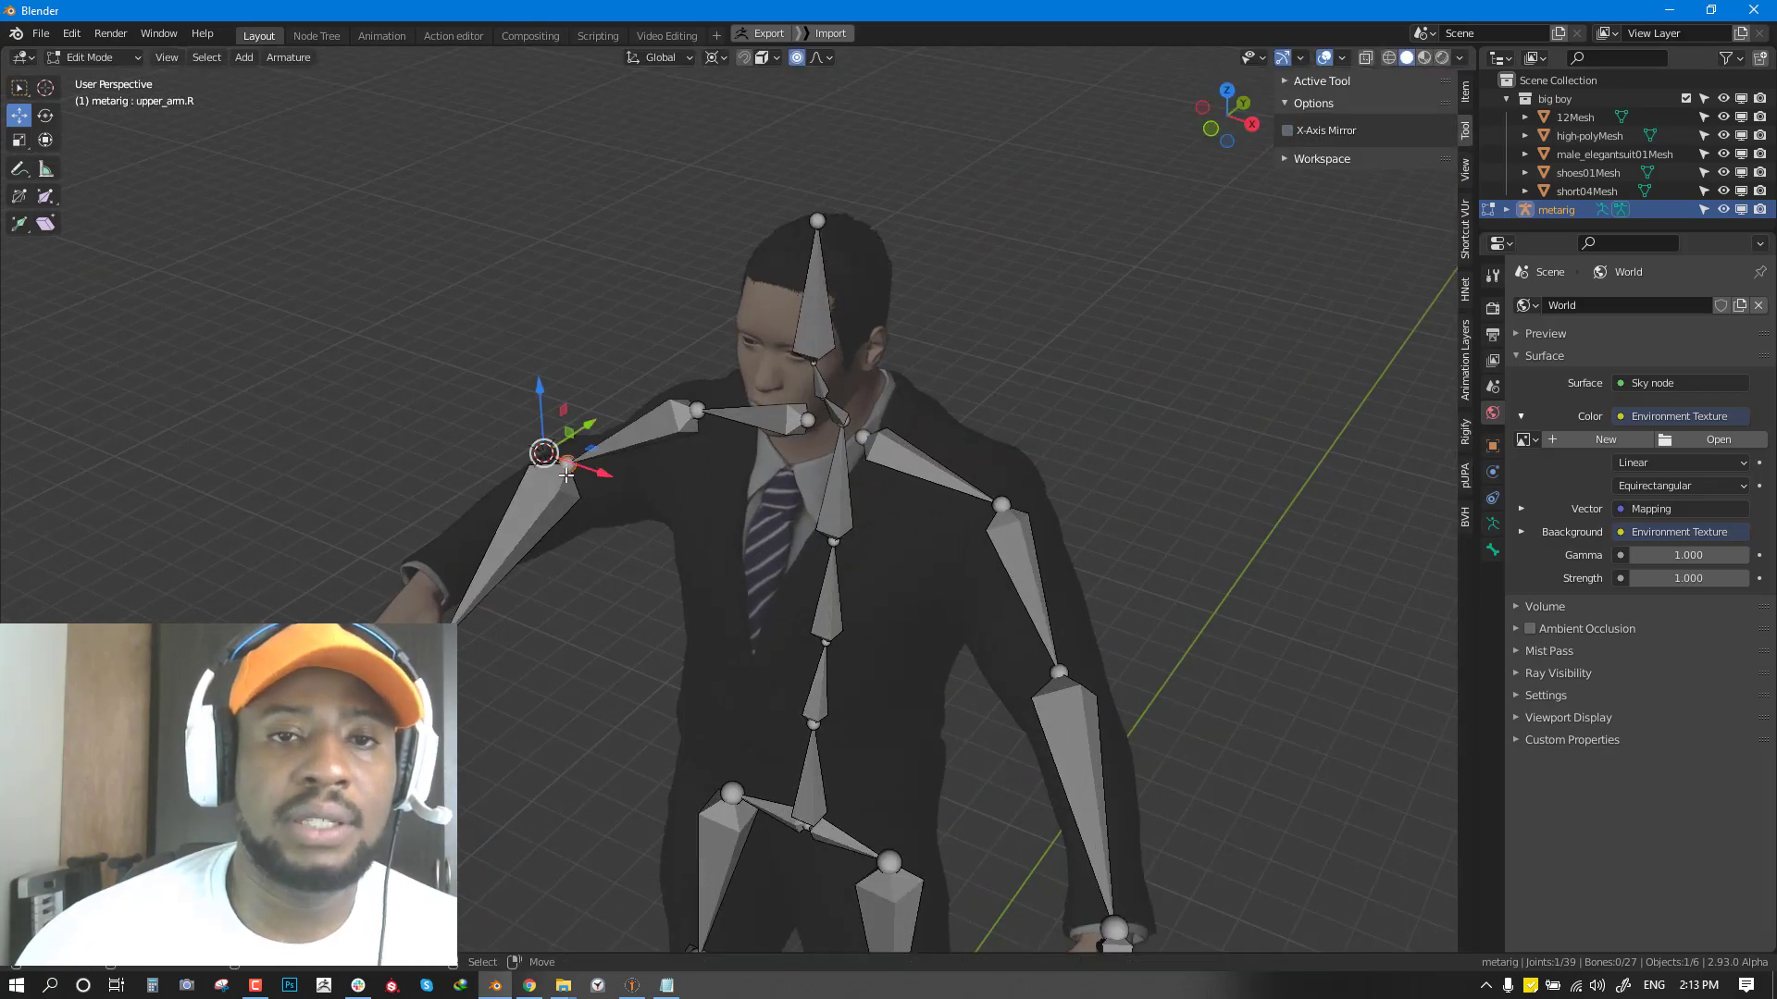
{"action": "middle_click_drag", "start_coordinate": [567, 475], "coordinate": [553, 450]}
{"action": "key", "text": "p"}
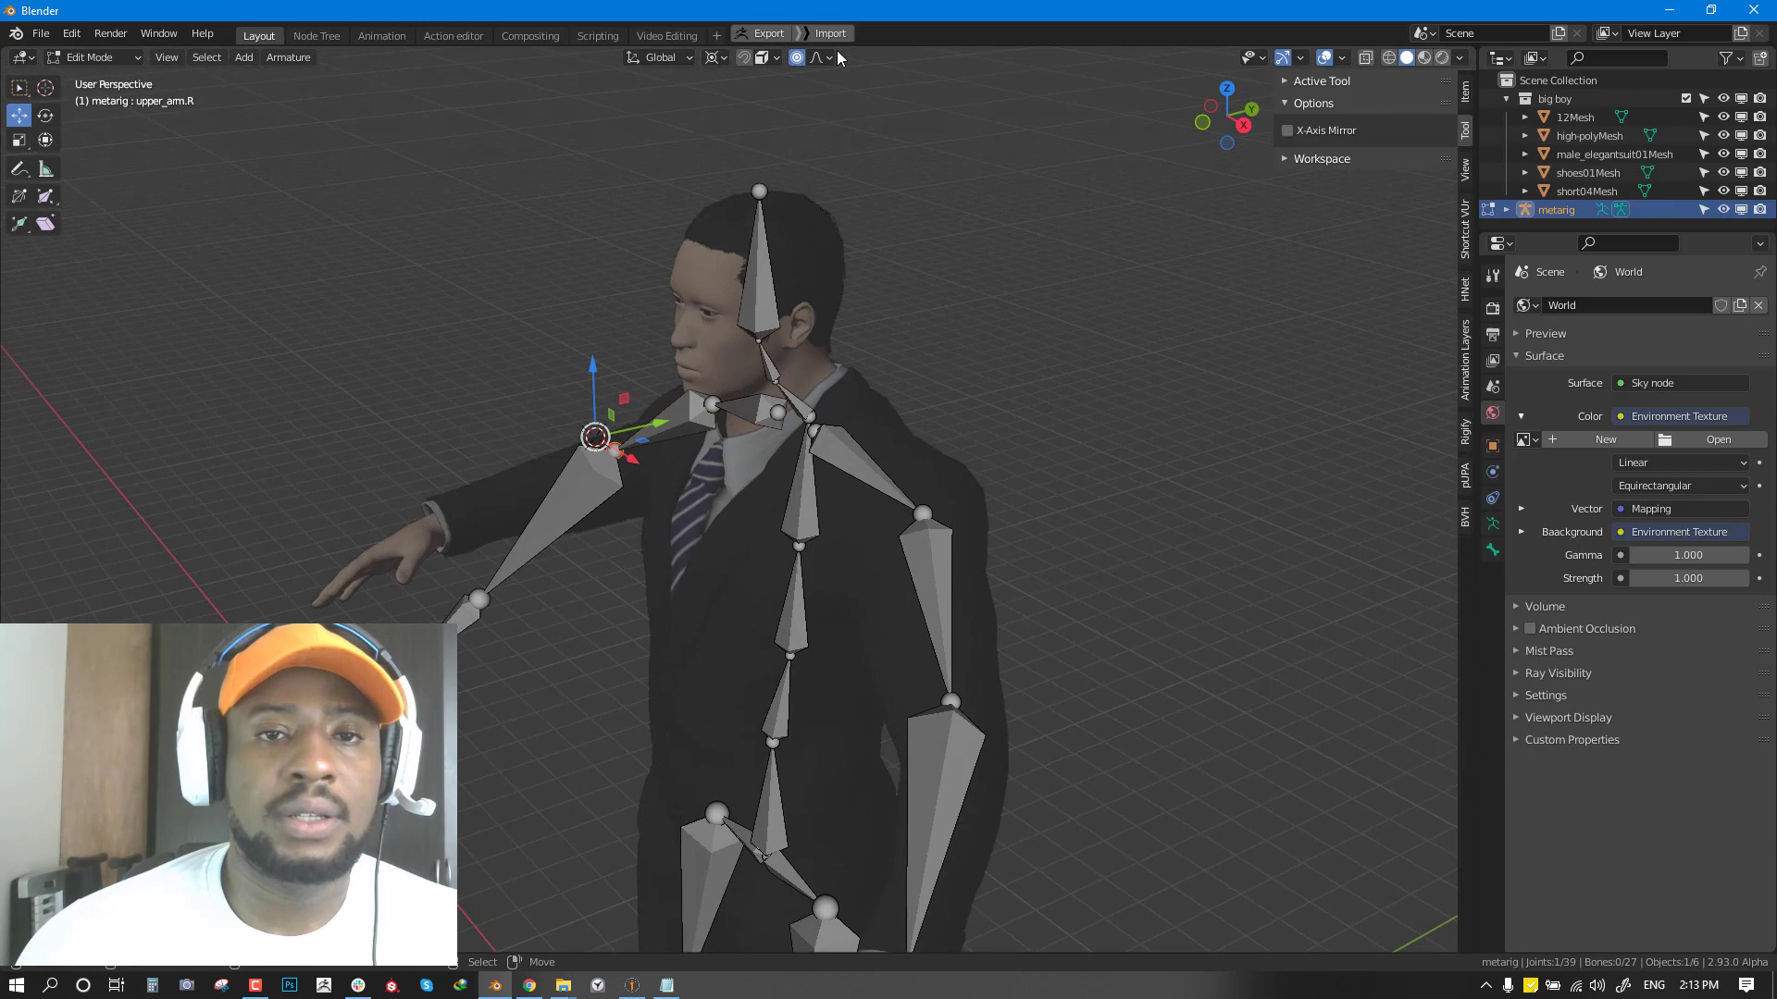
{"action": "middle_click_drag", "start_coordinate": [617, 293], "coordinate": [575, 277]}
Move the metarig's right wrist and hand-tip joints onto the reposed hand, with the pivot set to Median Point.
{"action": "right_click_drag", "start_coordinate": [527, 602], "coordinate": [472, 509]}
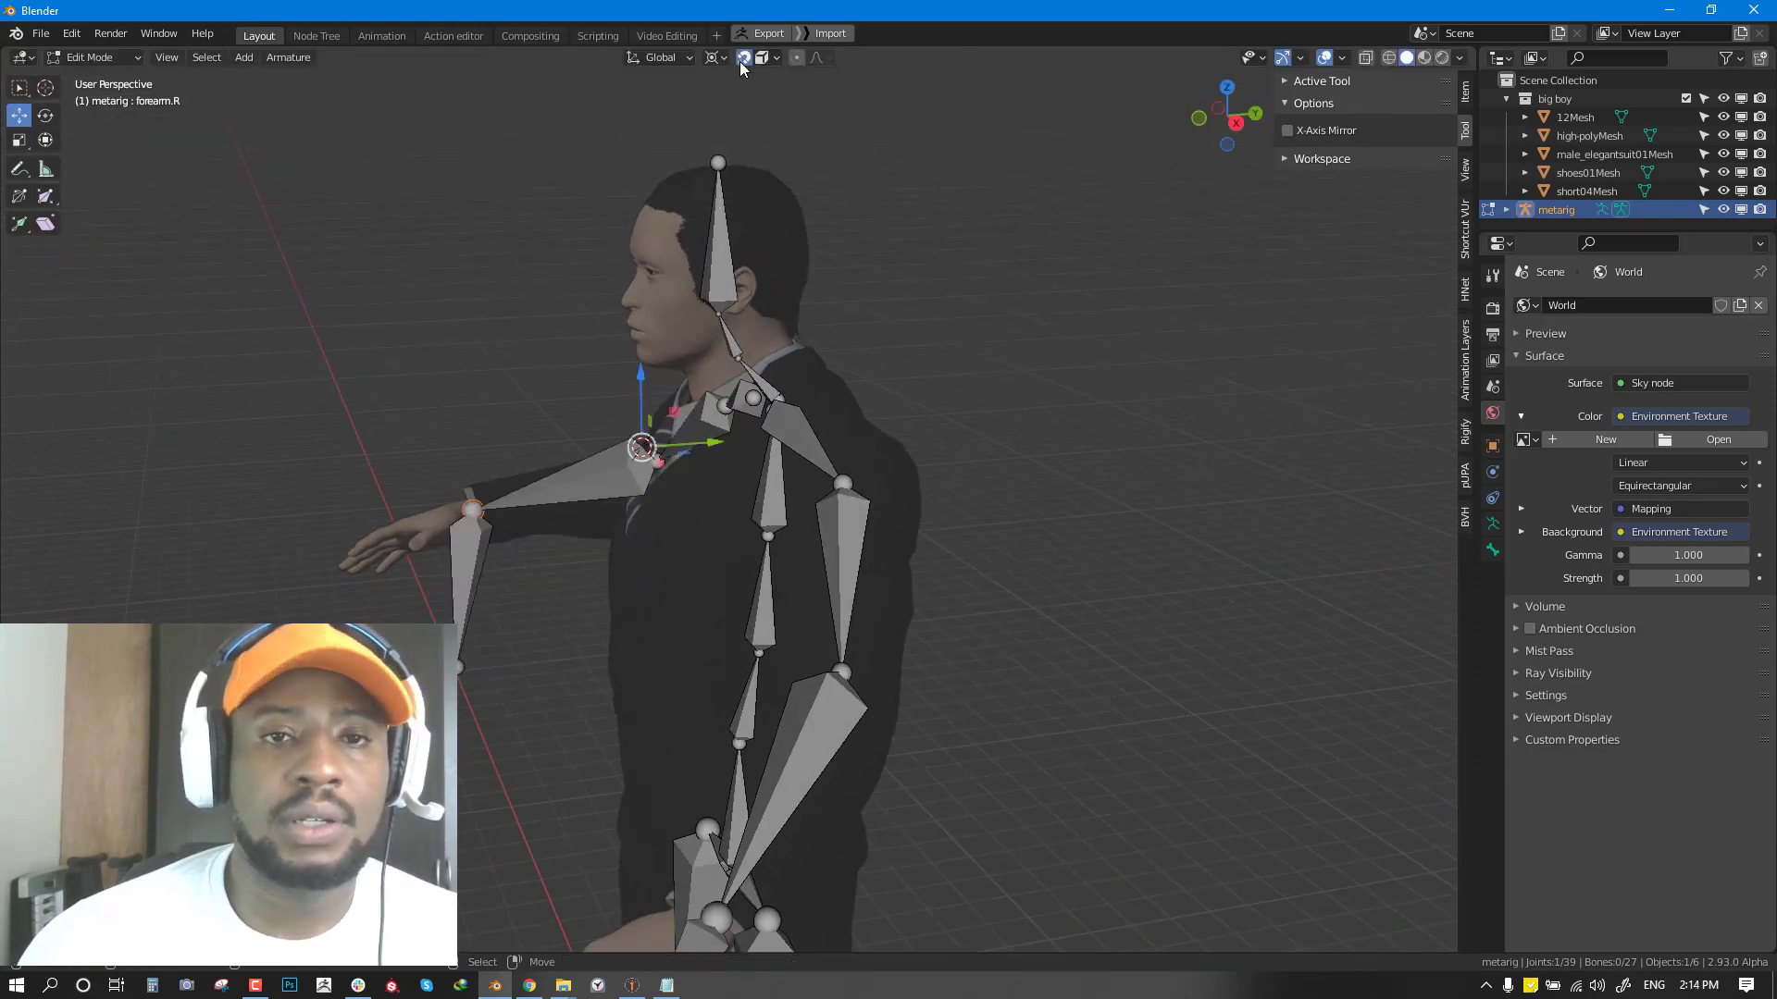
{"action": "key", "text": "period"}
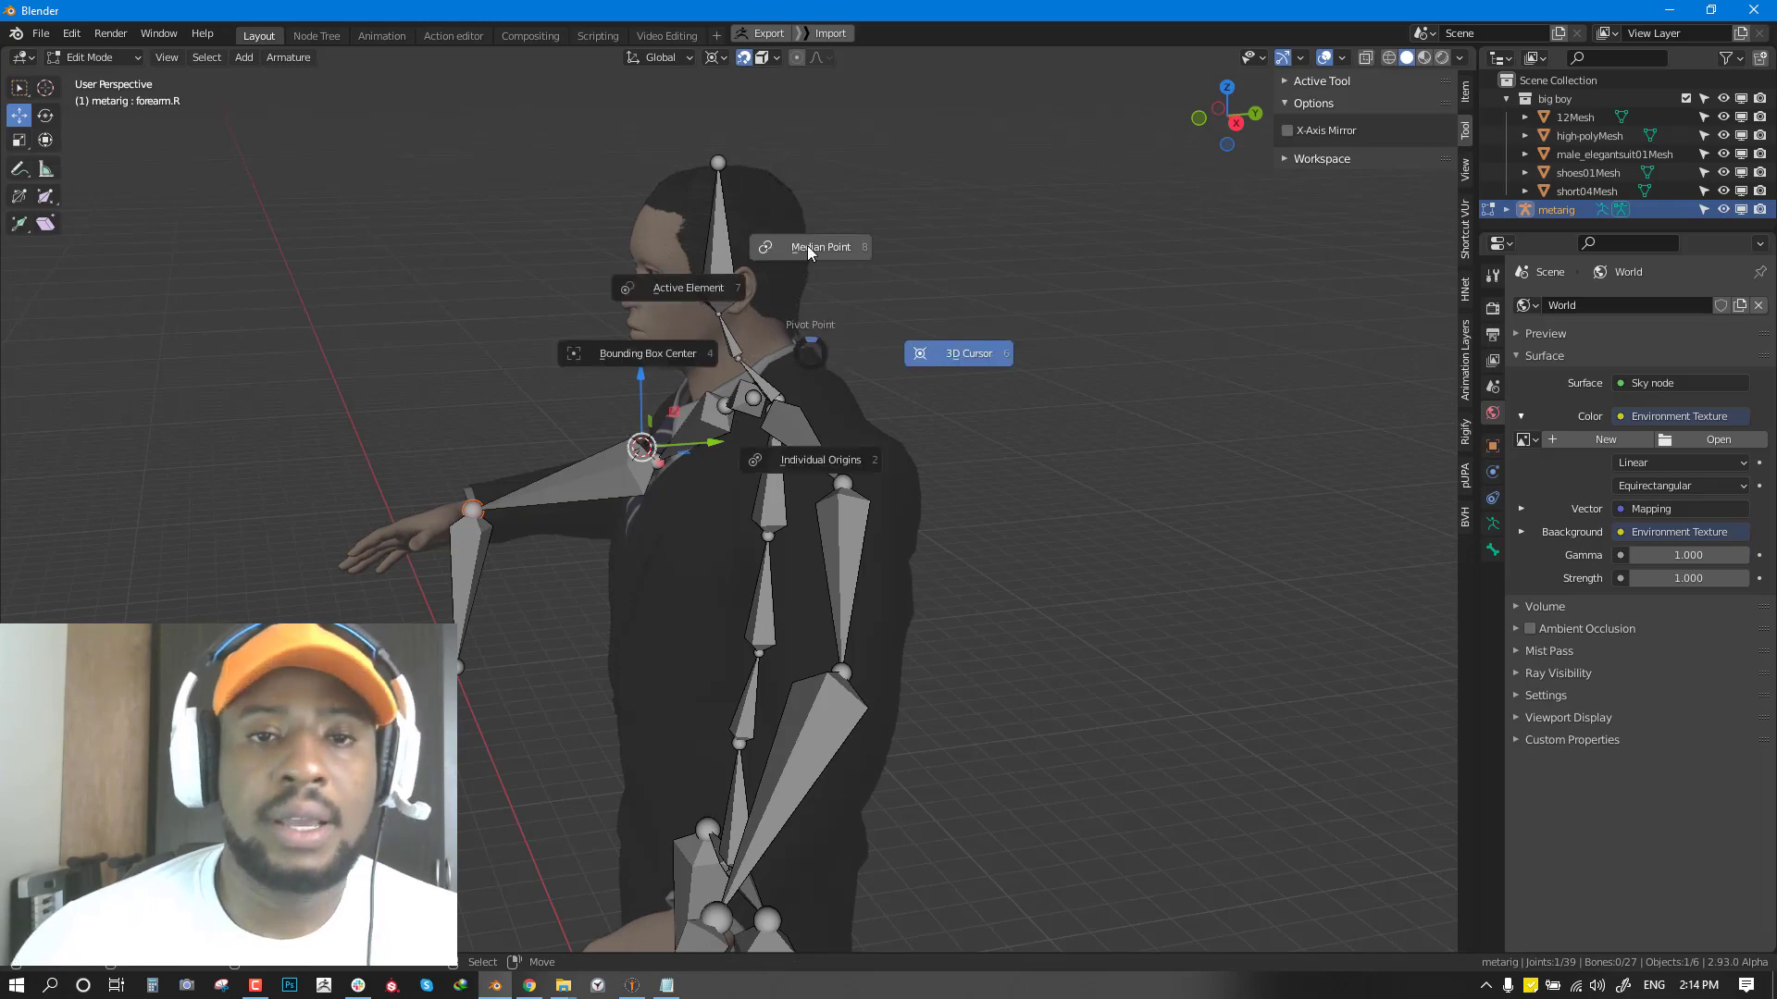
{"action": "left_click", "coordinate": [943, 349]}
{"action": "left_click", "coordinate": [349, 567]}
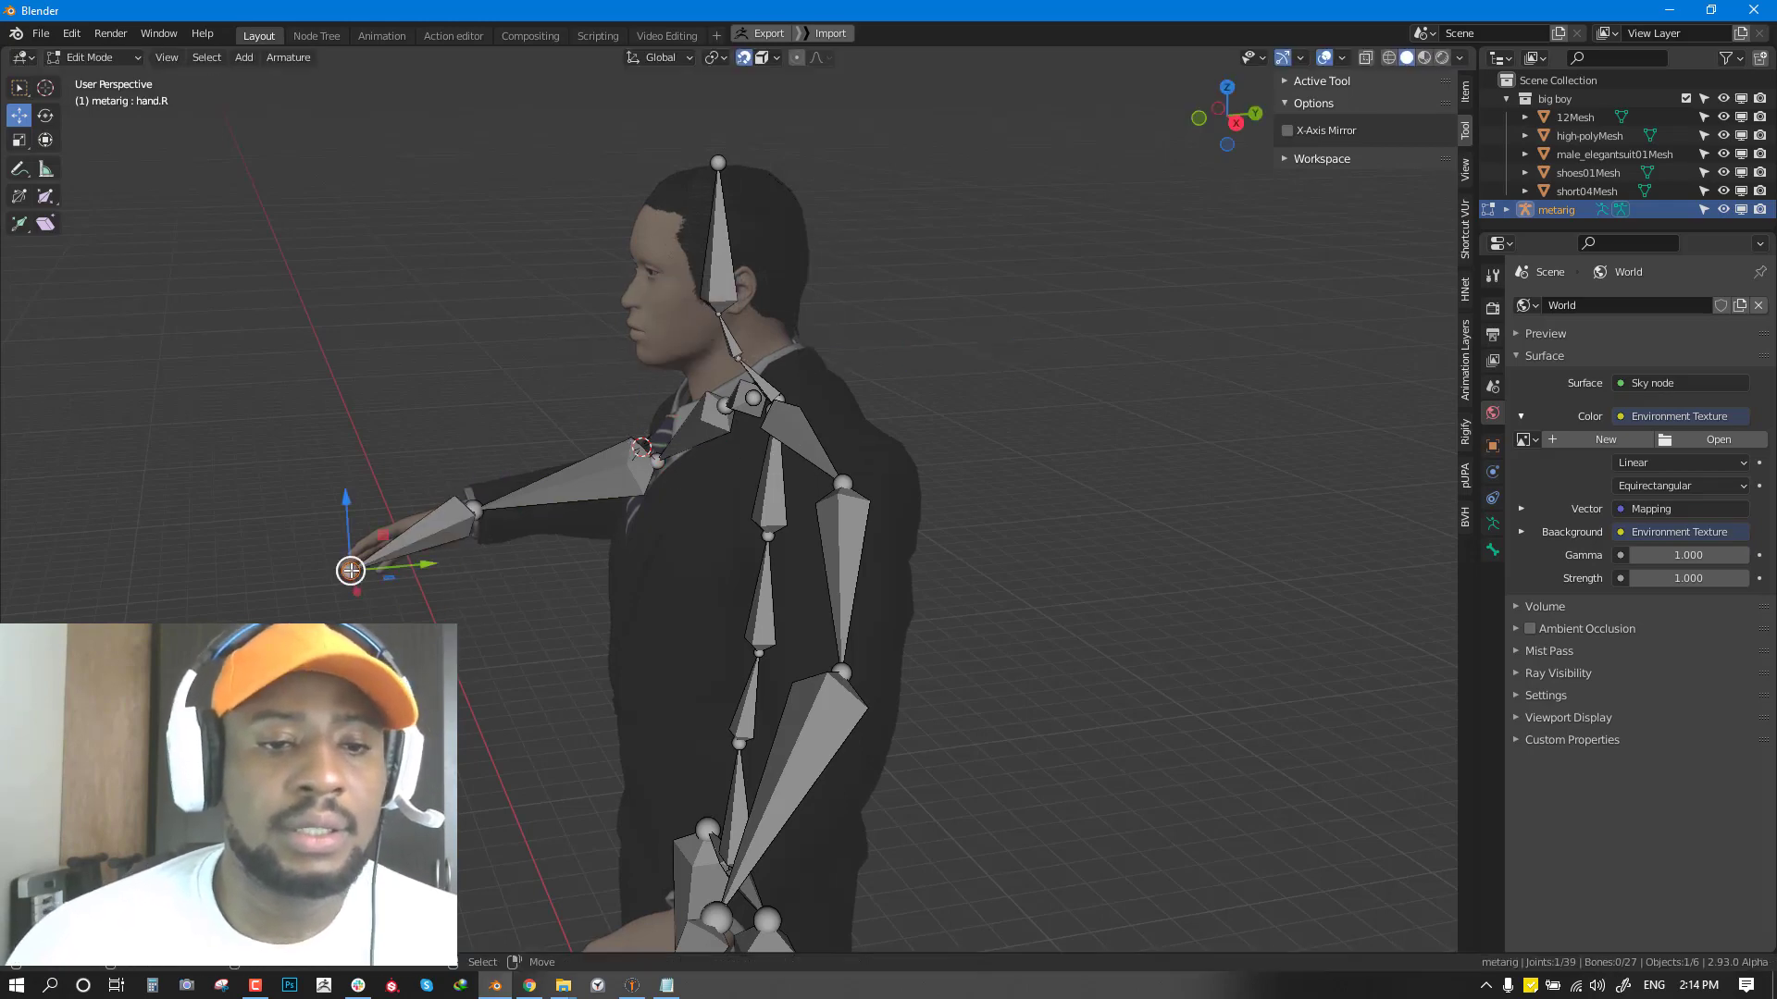
{"action": "middle_click_drag", "start_coordinate": [349, 567], "coordinate": [961, 745]}
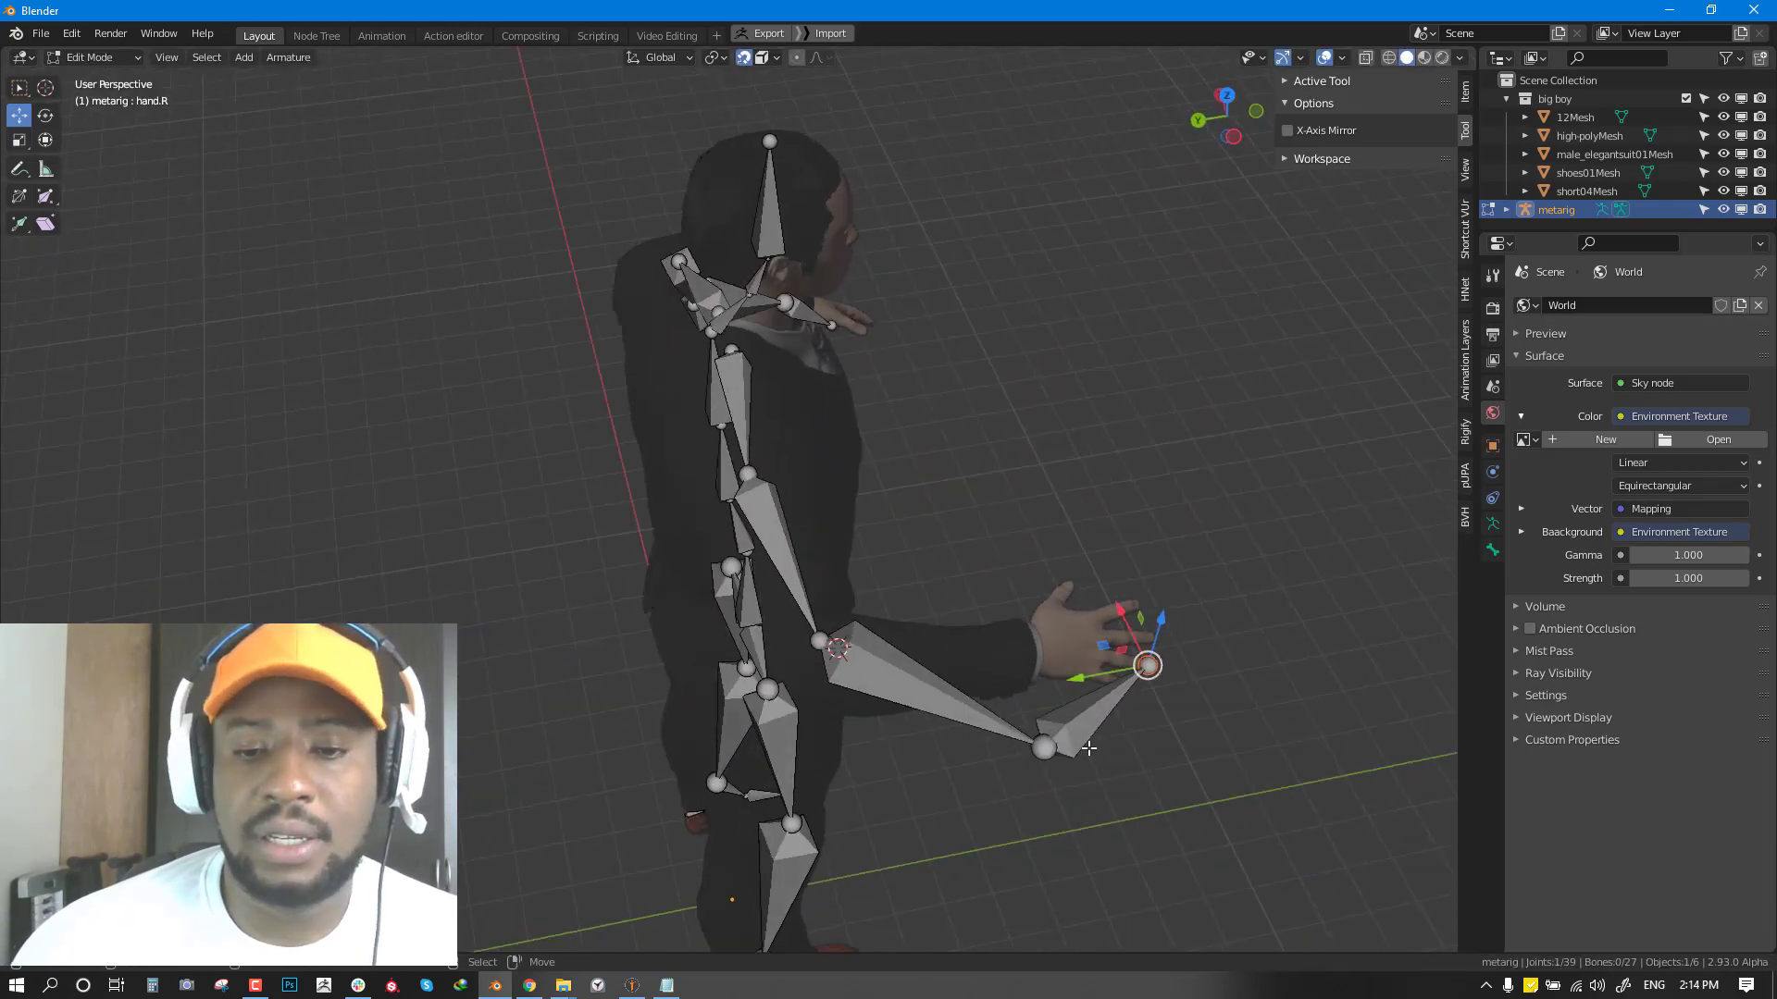
Refine the right wrist and hand-tip joints from other angles so both bones sit inside the forearm and hand.
{"action": "left_click", "coordinate": [1047, 763]}
{"action": "key", "text": "g"}
{"action": "left_click", "coordinate": [1039, 677]}
{"action": "middle_click_drag", "start_coordinate": [1039, 678], "coordinate": [856, 598]}
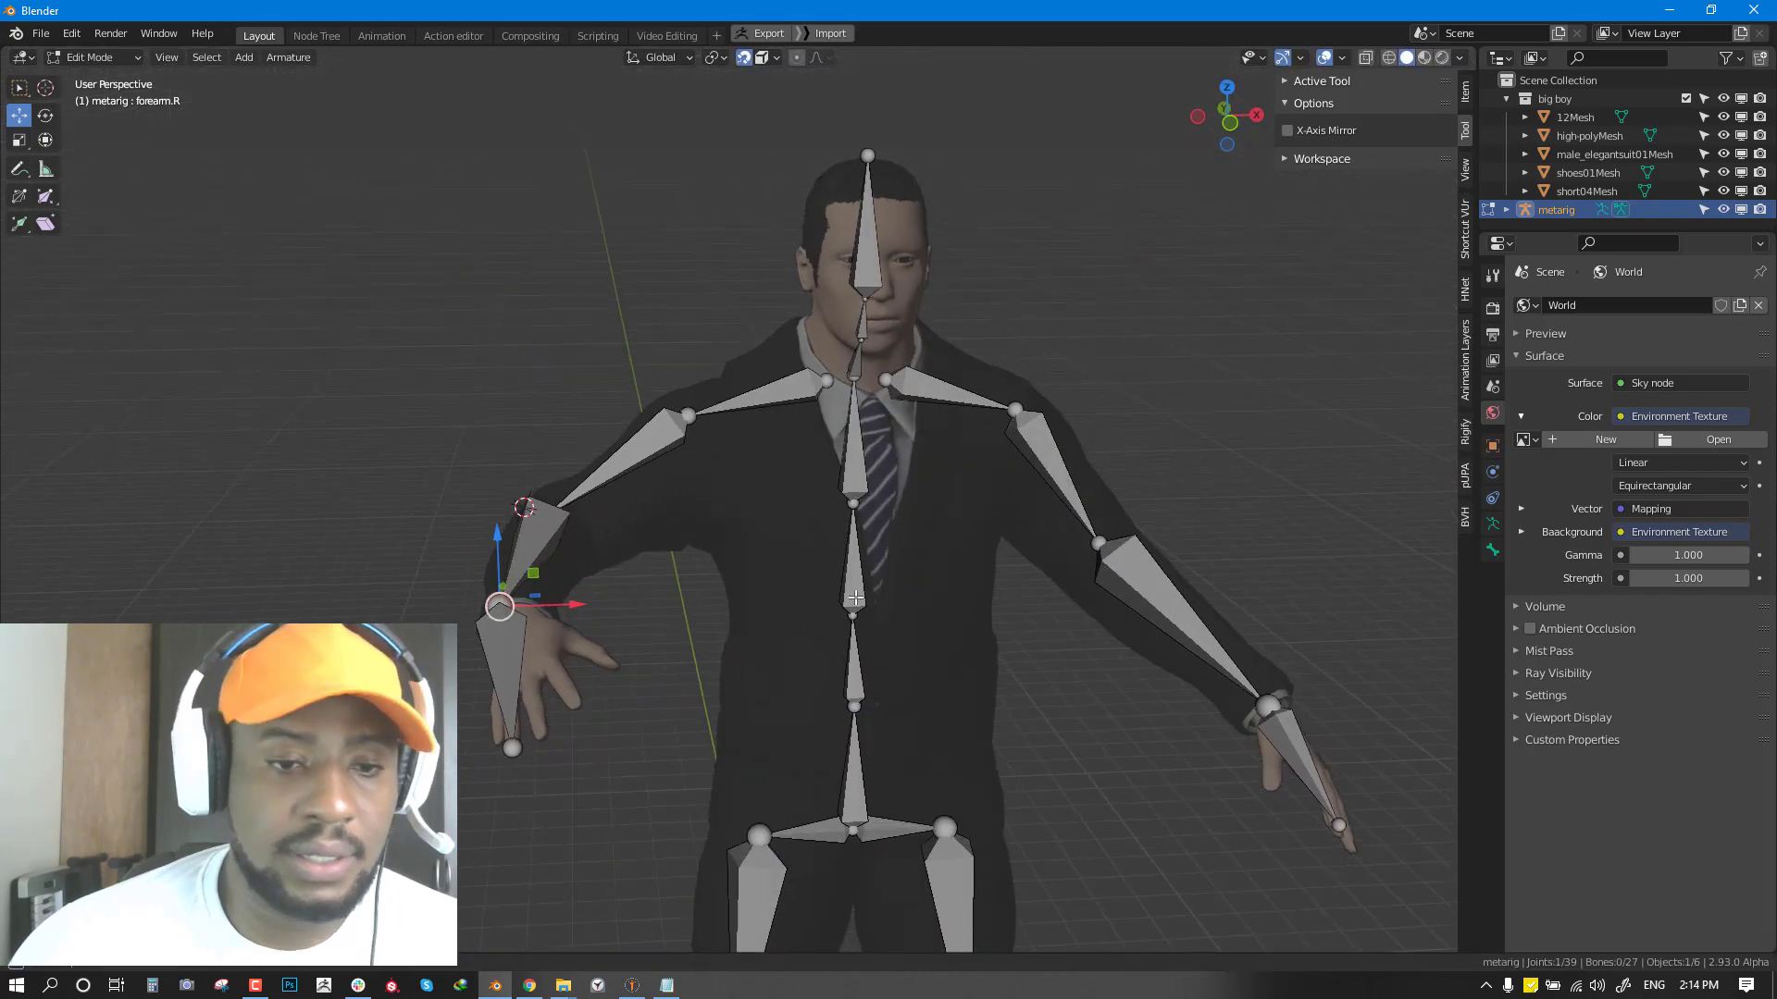
{"action": "left_click", "coordinate": [516, 754]}
{"action": "key", "text": "g"}
{"action": "left_click", "coordinate": [555, 732]}
{"action": "scroll", "coordinate": [793, 602], "scroll_direction": "down", "scroll_amount": 1}
{"action": "key", "text": "KP_1"}
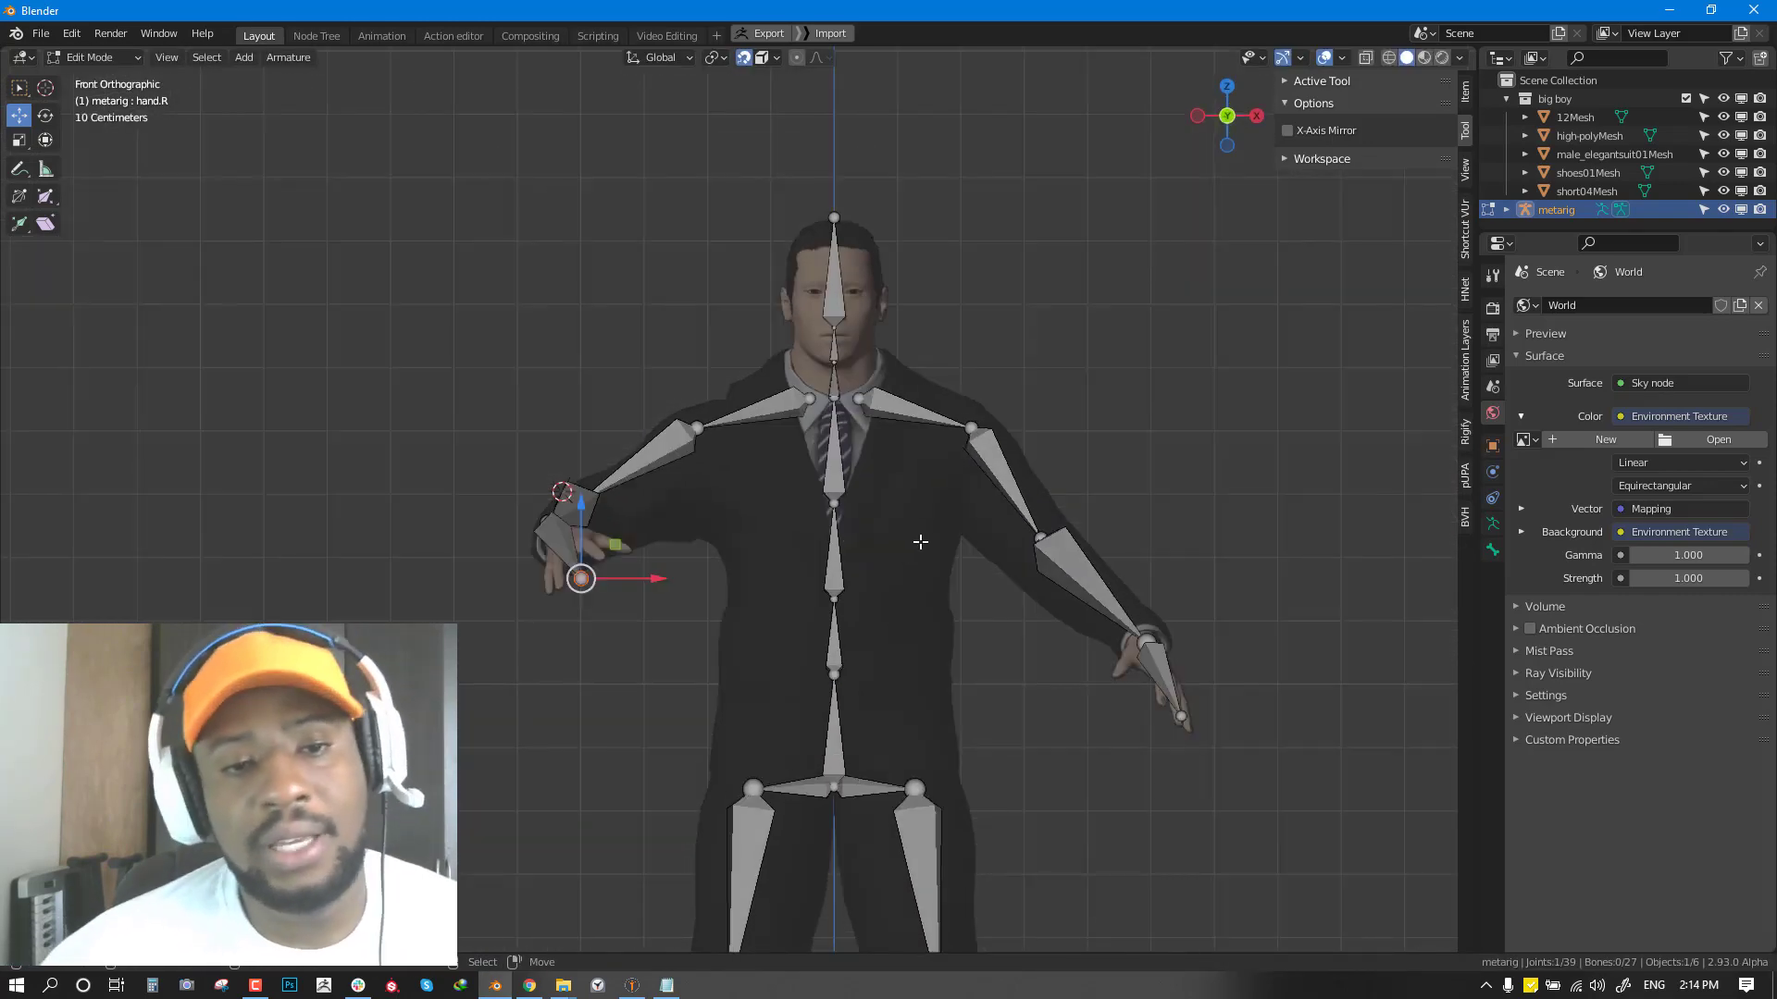
Adjust the right elbow joint inside the sleeve and return the metarig to Object Mode.
{"action": "middle_click_drag", "start_coordinate": [754, 519], "coordinate": [613, 508]}
{"action": "left_click_drag", "start_coordinate": [605, 490], "coordinate": [608, 504]}
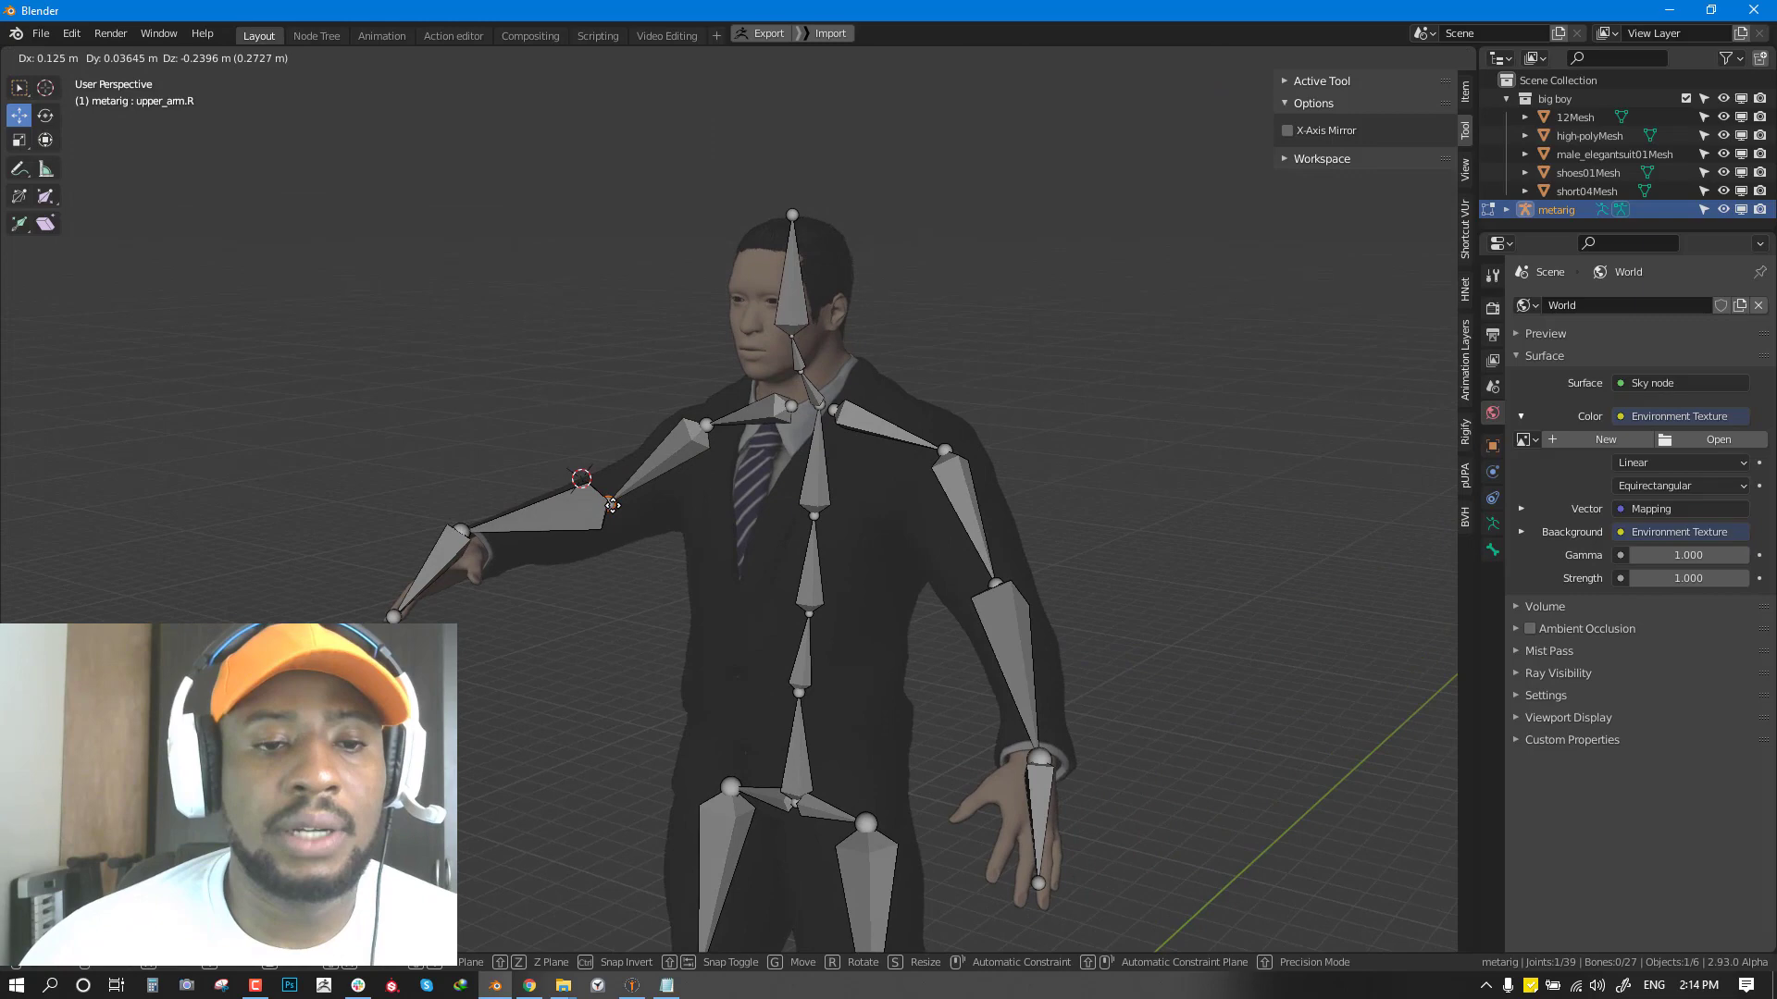
{"action": "key", "text": "KP_1"}
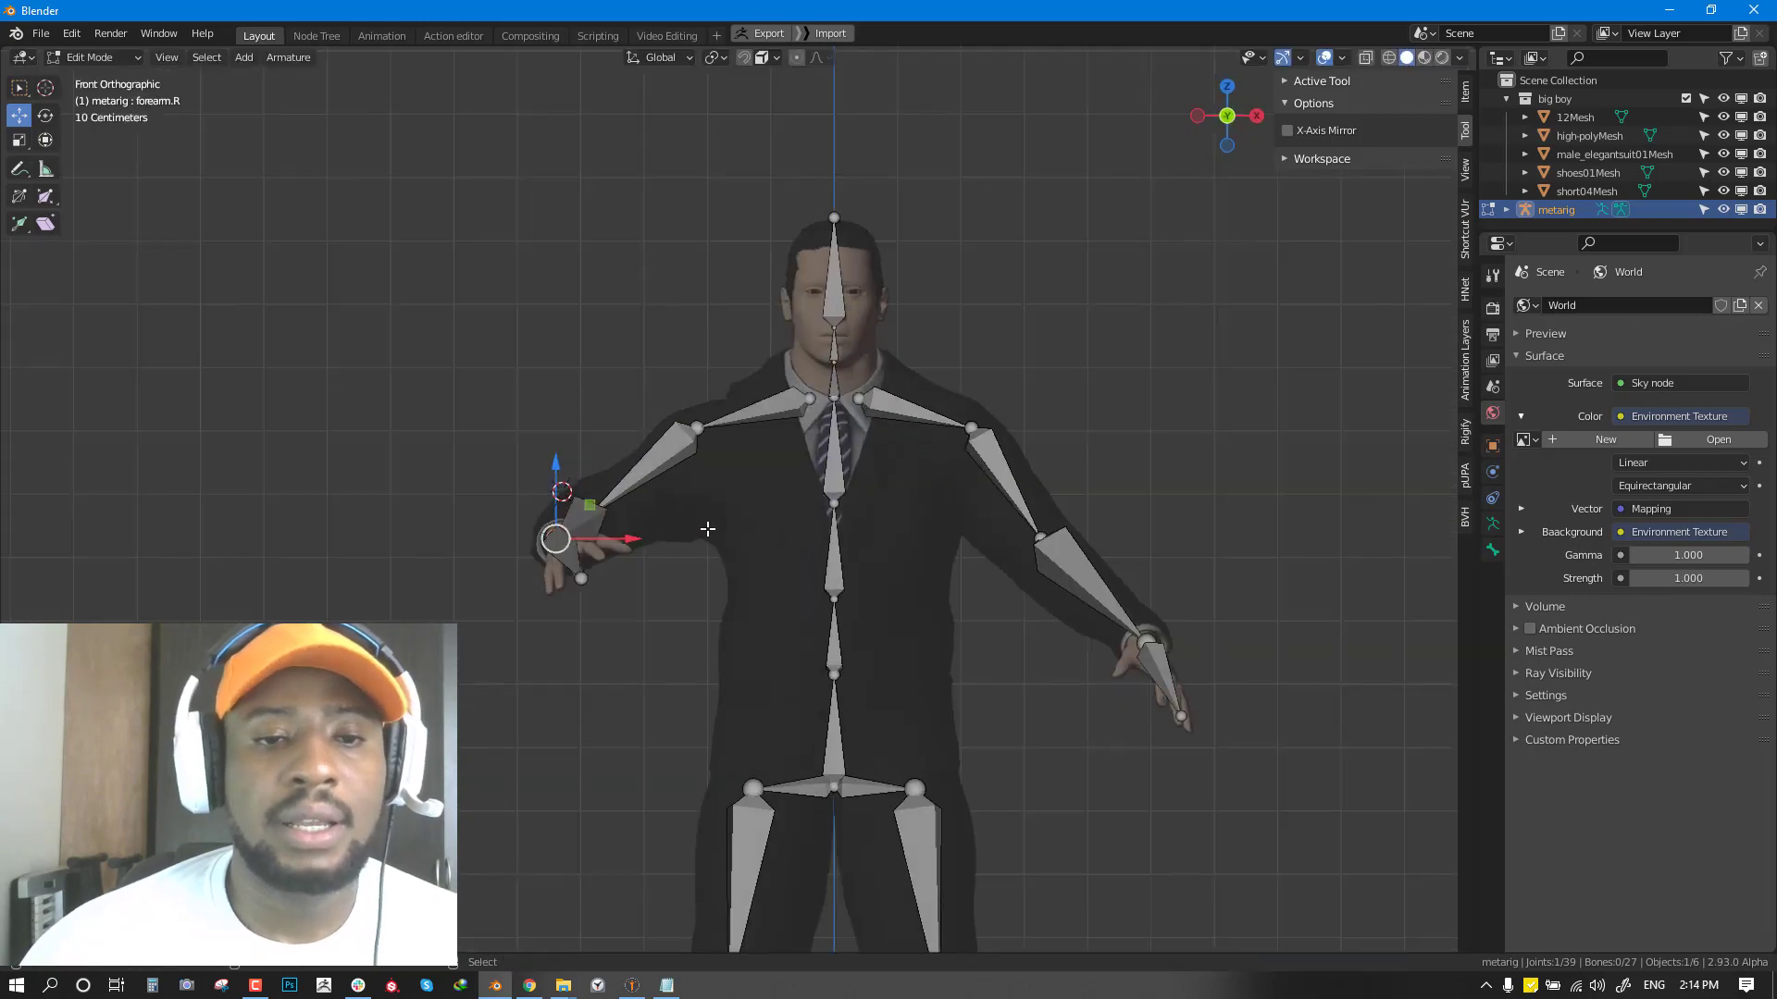
{"action": "key", "text": "Tab"}
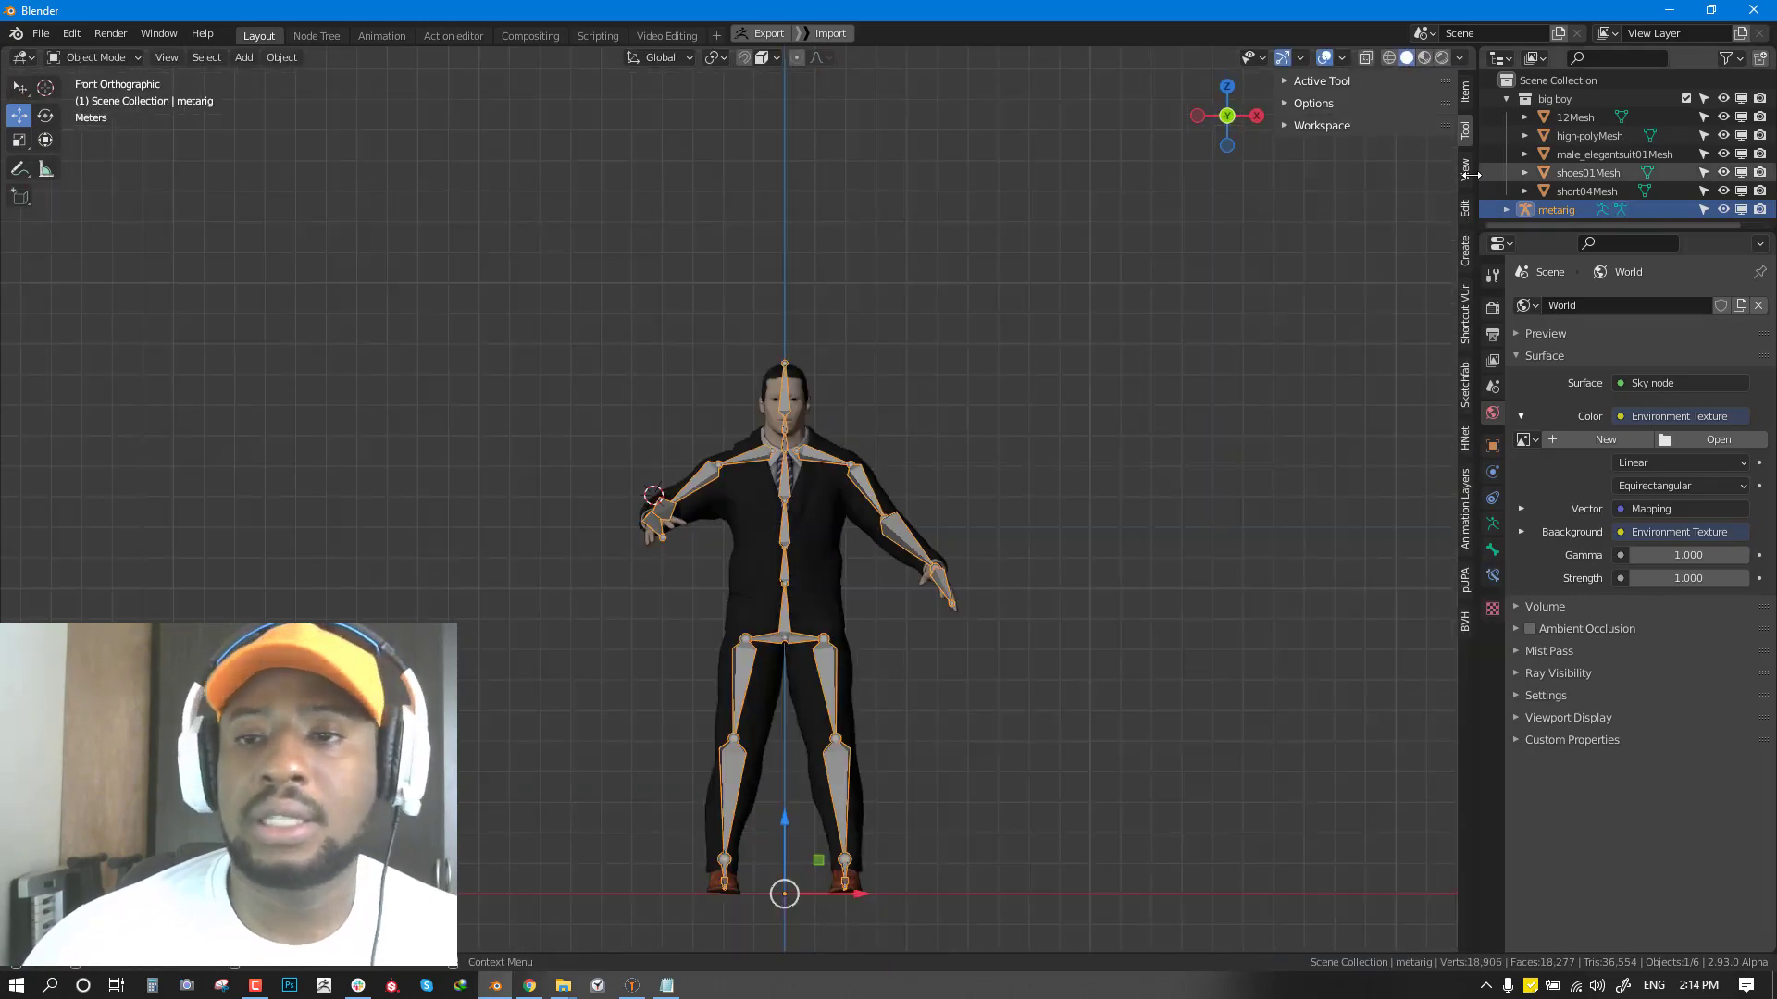
Bind the big boy collection to the re-posed metarig with pUPA, keeping preview MetaRig off and Automatic weight.
{"action": "left_click", "coordinate": [1472, 583]}
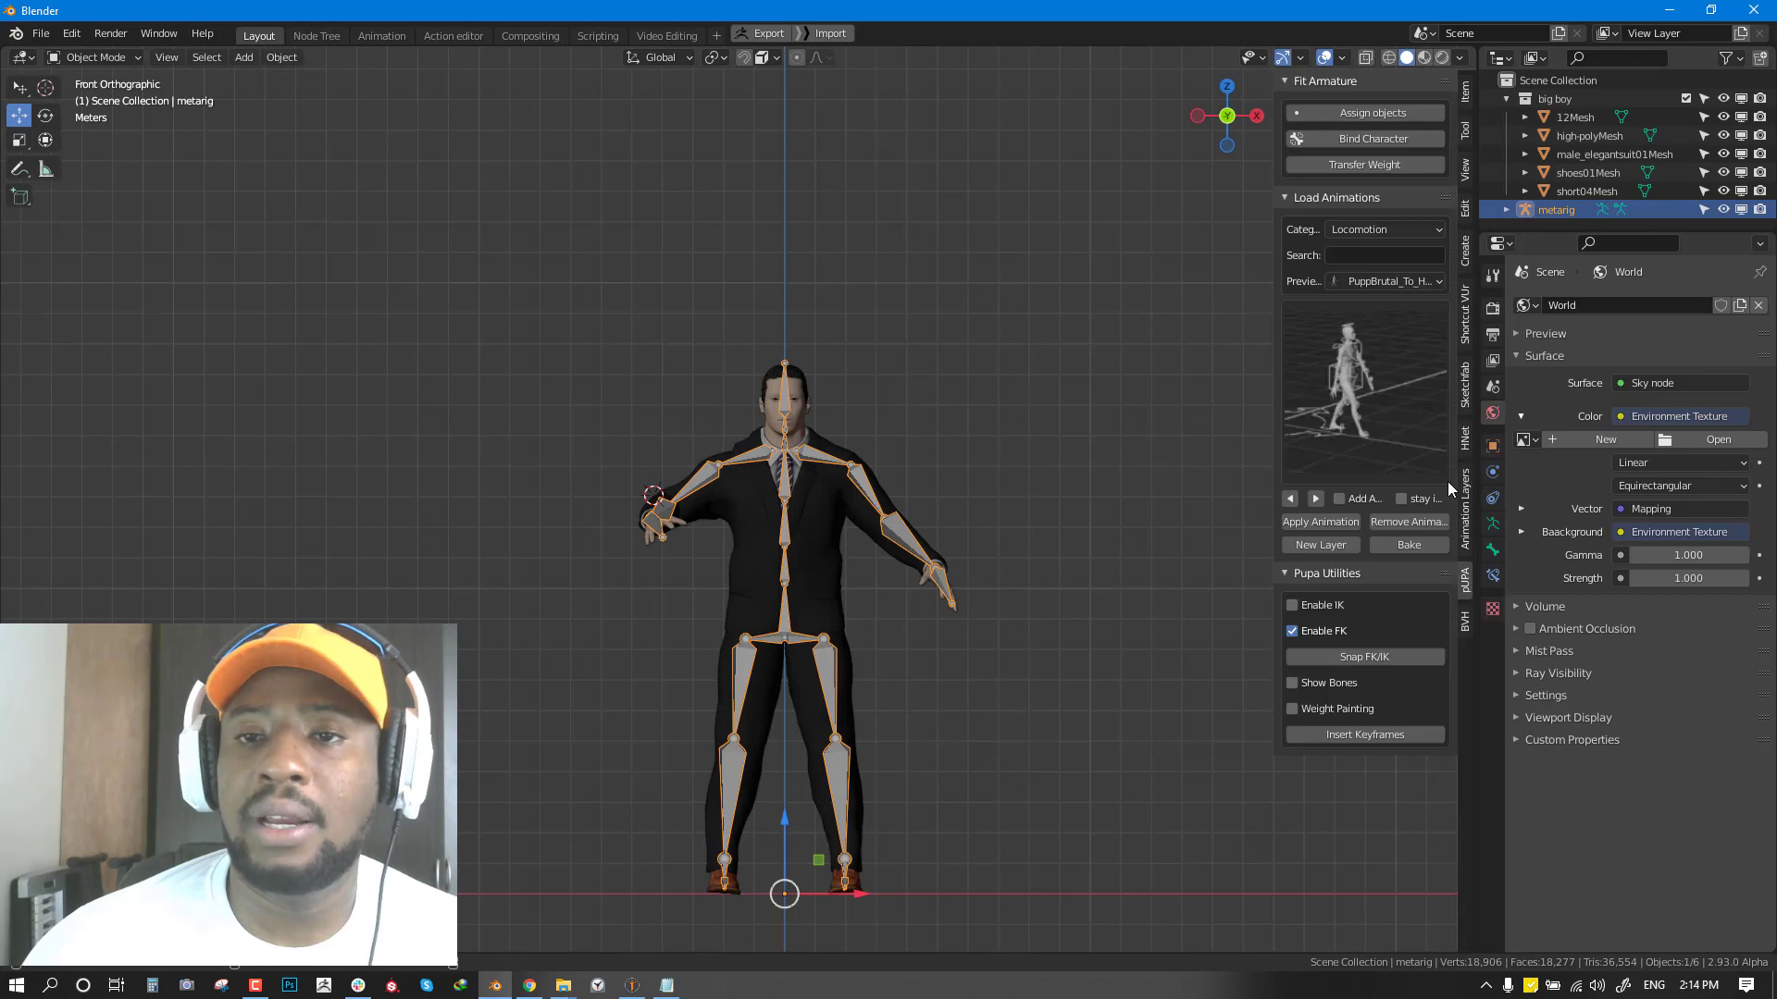
{"action": "left_click", "coordinate": [1347, 134]}
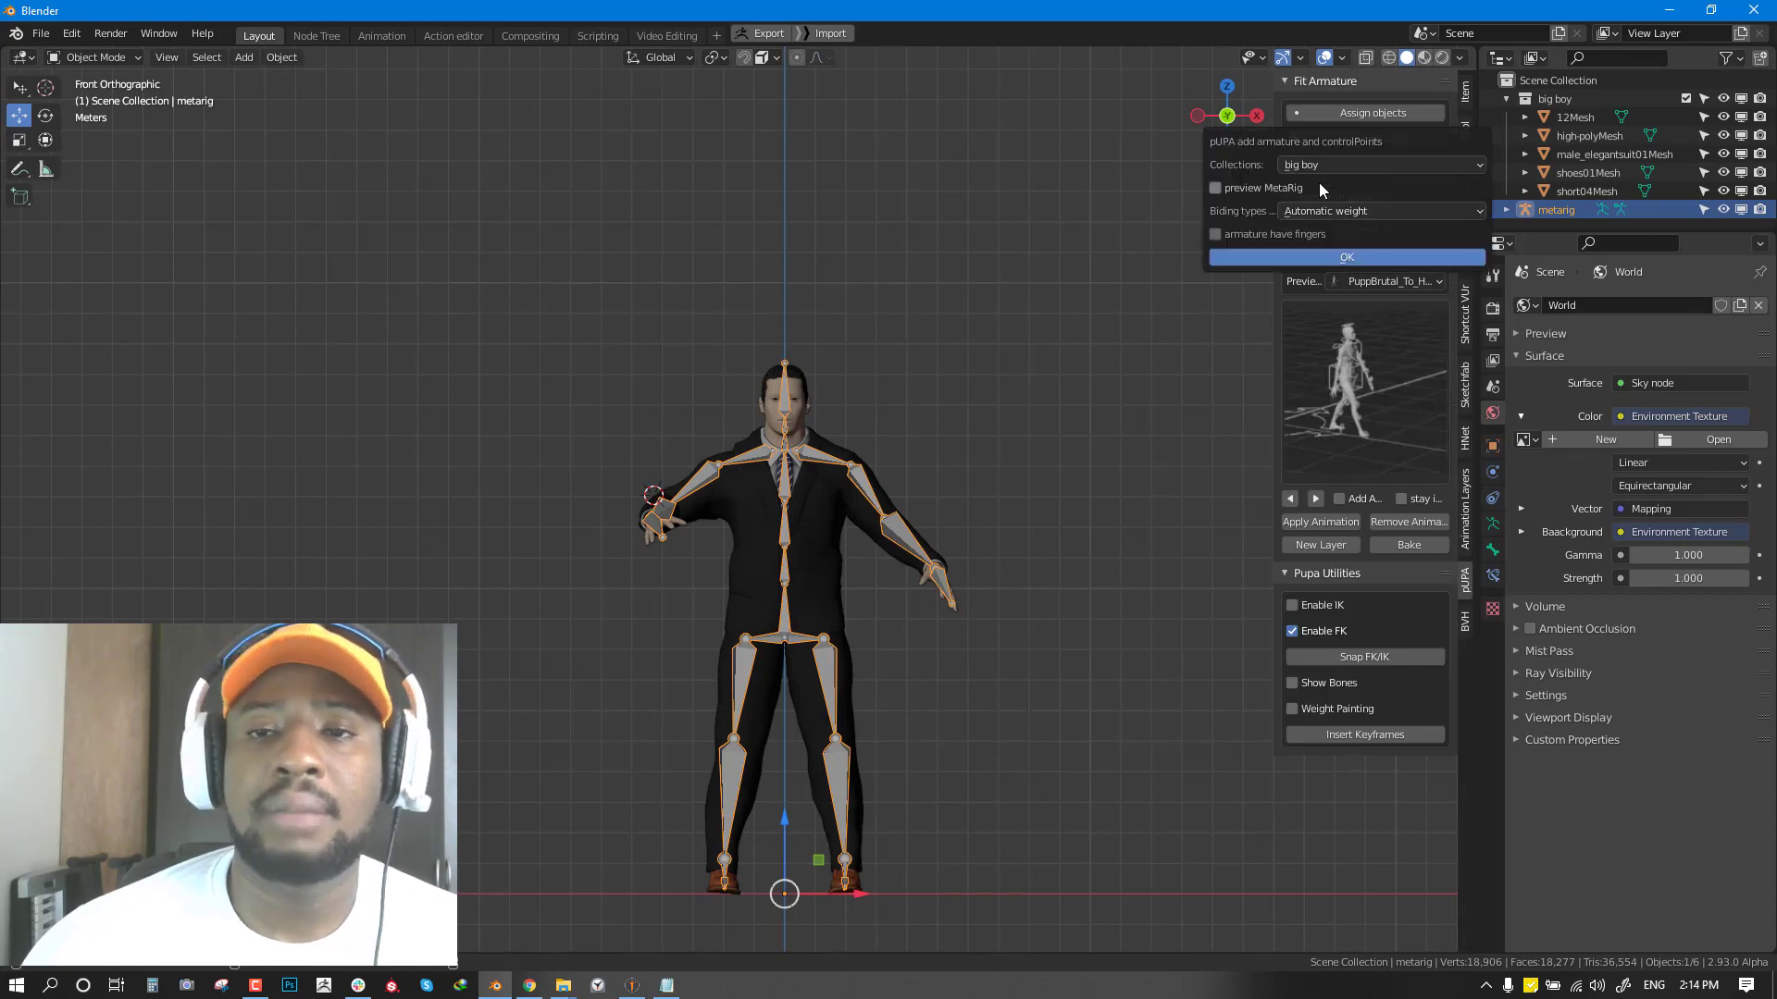
{"action": "left_click", "coordinate": [1339, 260]}
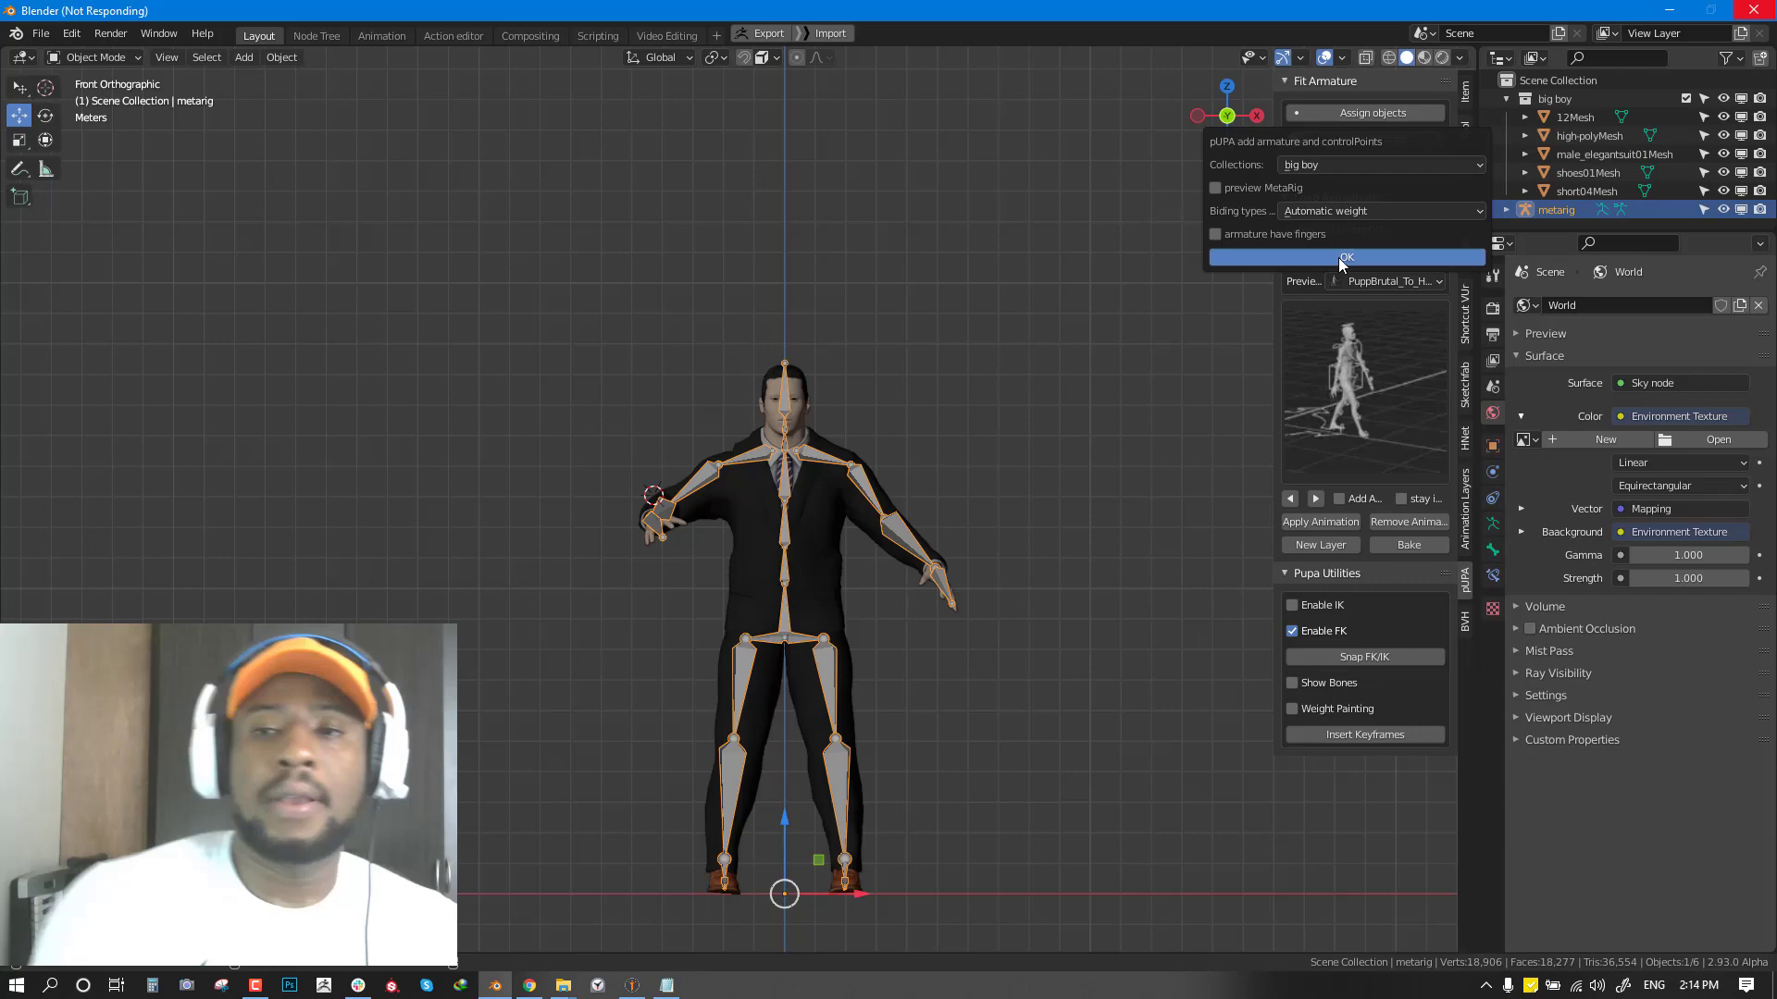
Test the arm deformation by moving the right hand IK control, then cancel the move.
{"action": "middle_click_drag", "start_coordinate": [857, 457], "coordinate": [654, 552]}
{"action": "scroll", "coordinate": [654, 551], "scroll_direction": "up", "scroll_amount": 2}
{"action": "right_click", "coordinate": [651, 551]}
{"action": "scroll", "coordinate": [654, 552], "scroll_direction": "up", "scroll_amount": 2}
{"action": "key", "text": "g"}
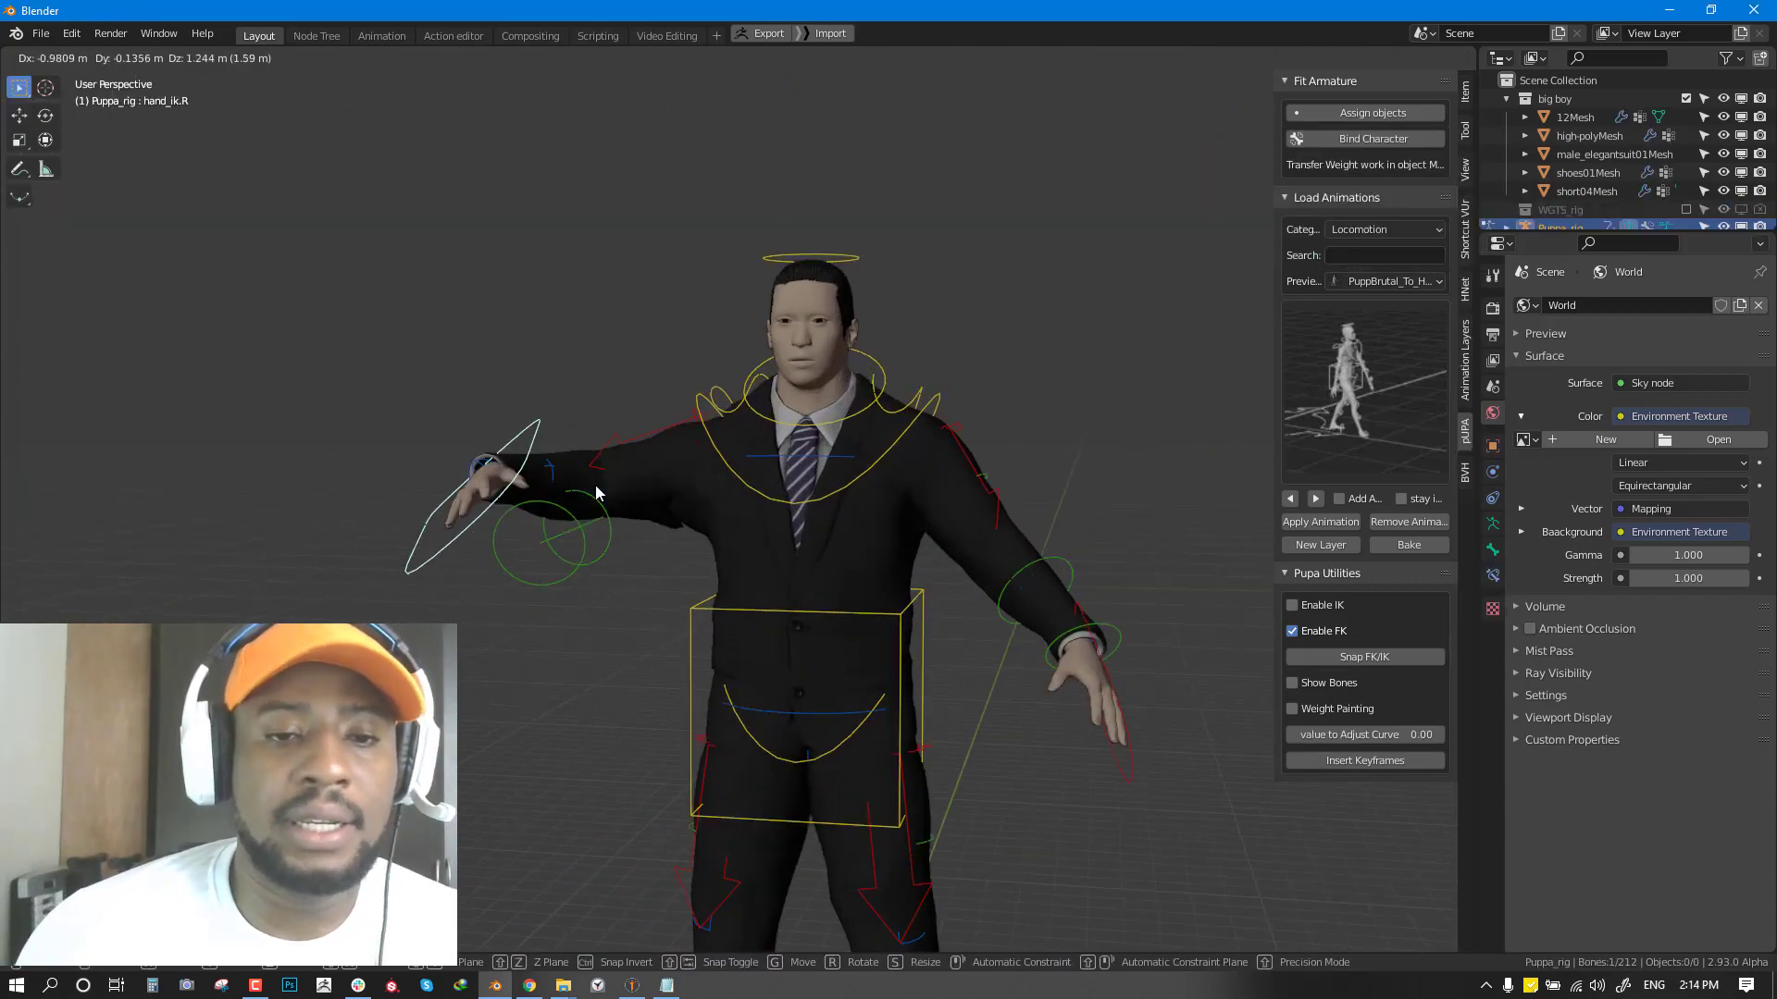
{"action": "right_click", "coordinate": [597, 486]}
Test the torso deformation by rotating the chest control, cancel the rotation and check the rig from the front.
{"action": "right_click", "coordinate": [777, 503]}
{"action": "middle_click_drag", "start_coordinate": [778, 503], "coordinate": [812, 477]}
{"action": "key", "text": "r"}
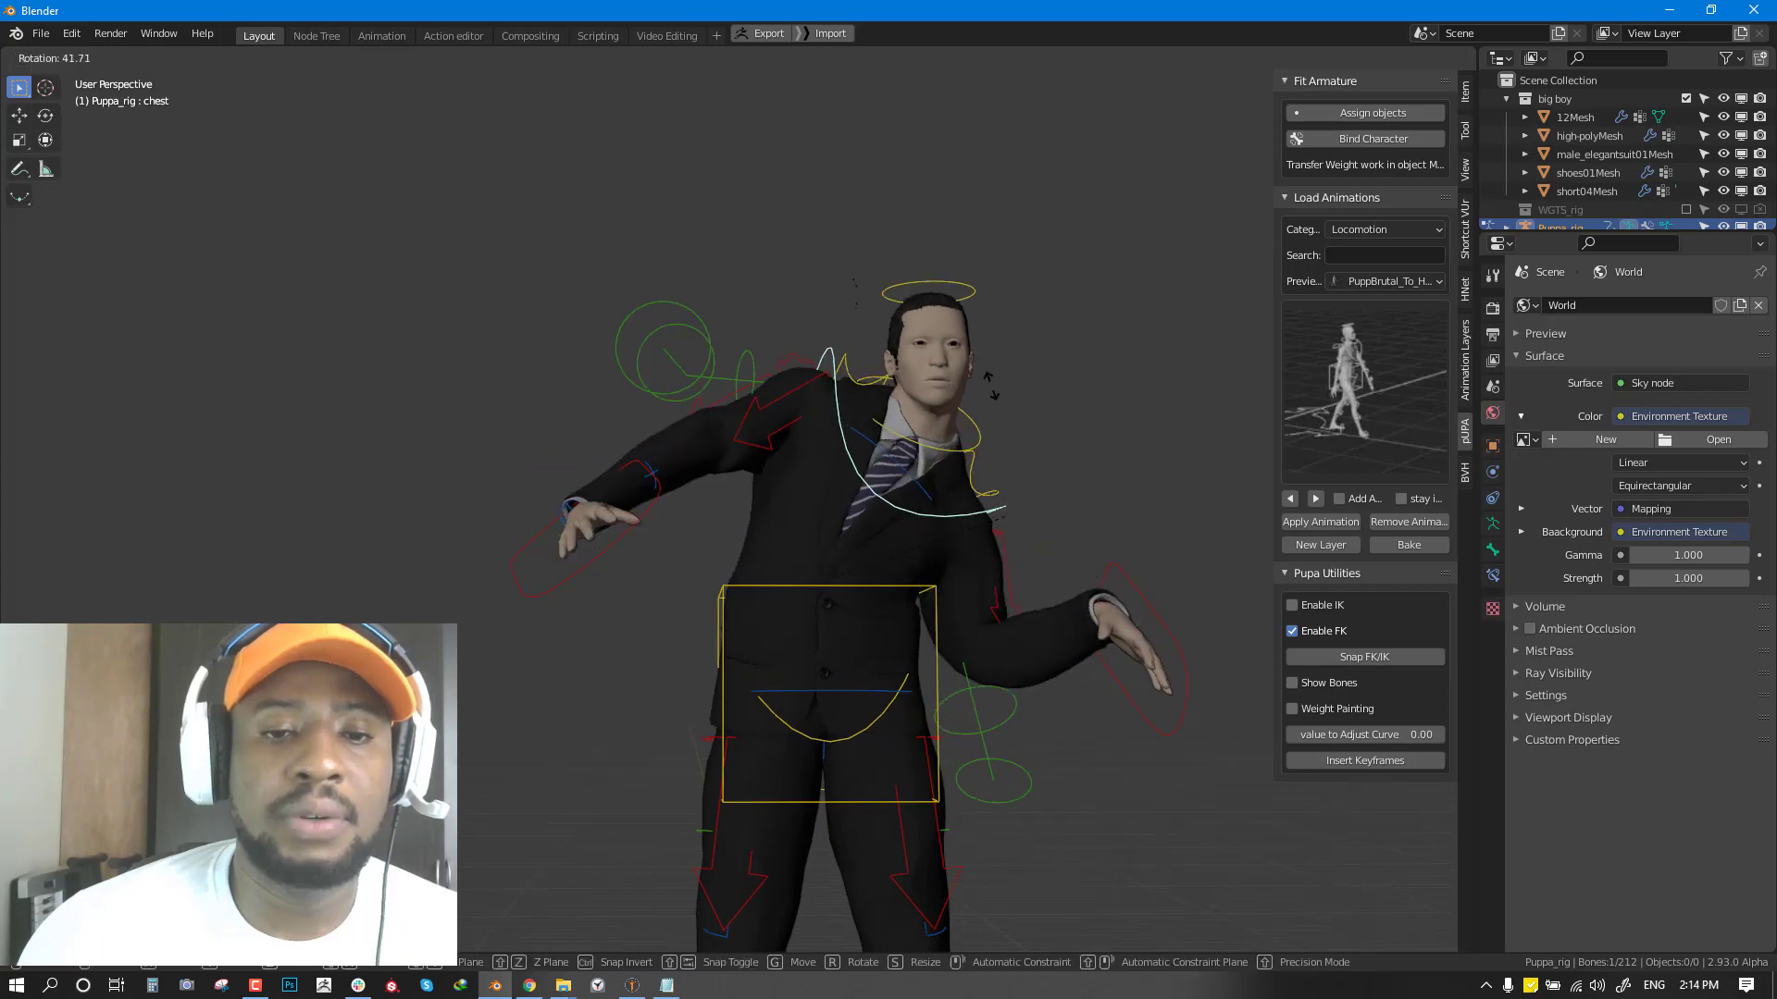
{"action": "right_click", "coordinate": [942, 386]}
{"action": "key", "text": "KP_1"}
{"action": "key", "text": "alt+a"}
{"action": "middle_click_drag", "start_coordinate": [959, 404], "coordinate": [951, 326], "text": "shift"}
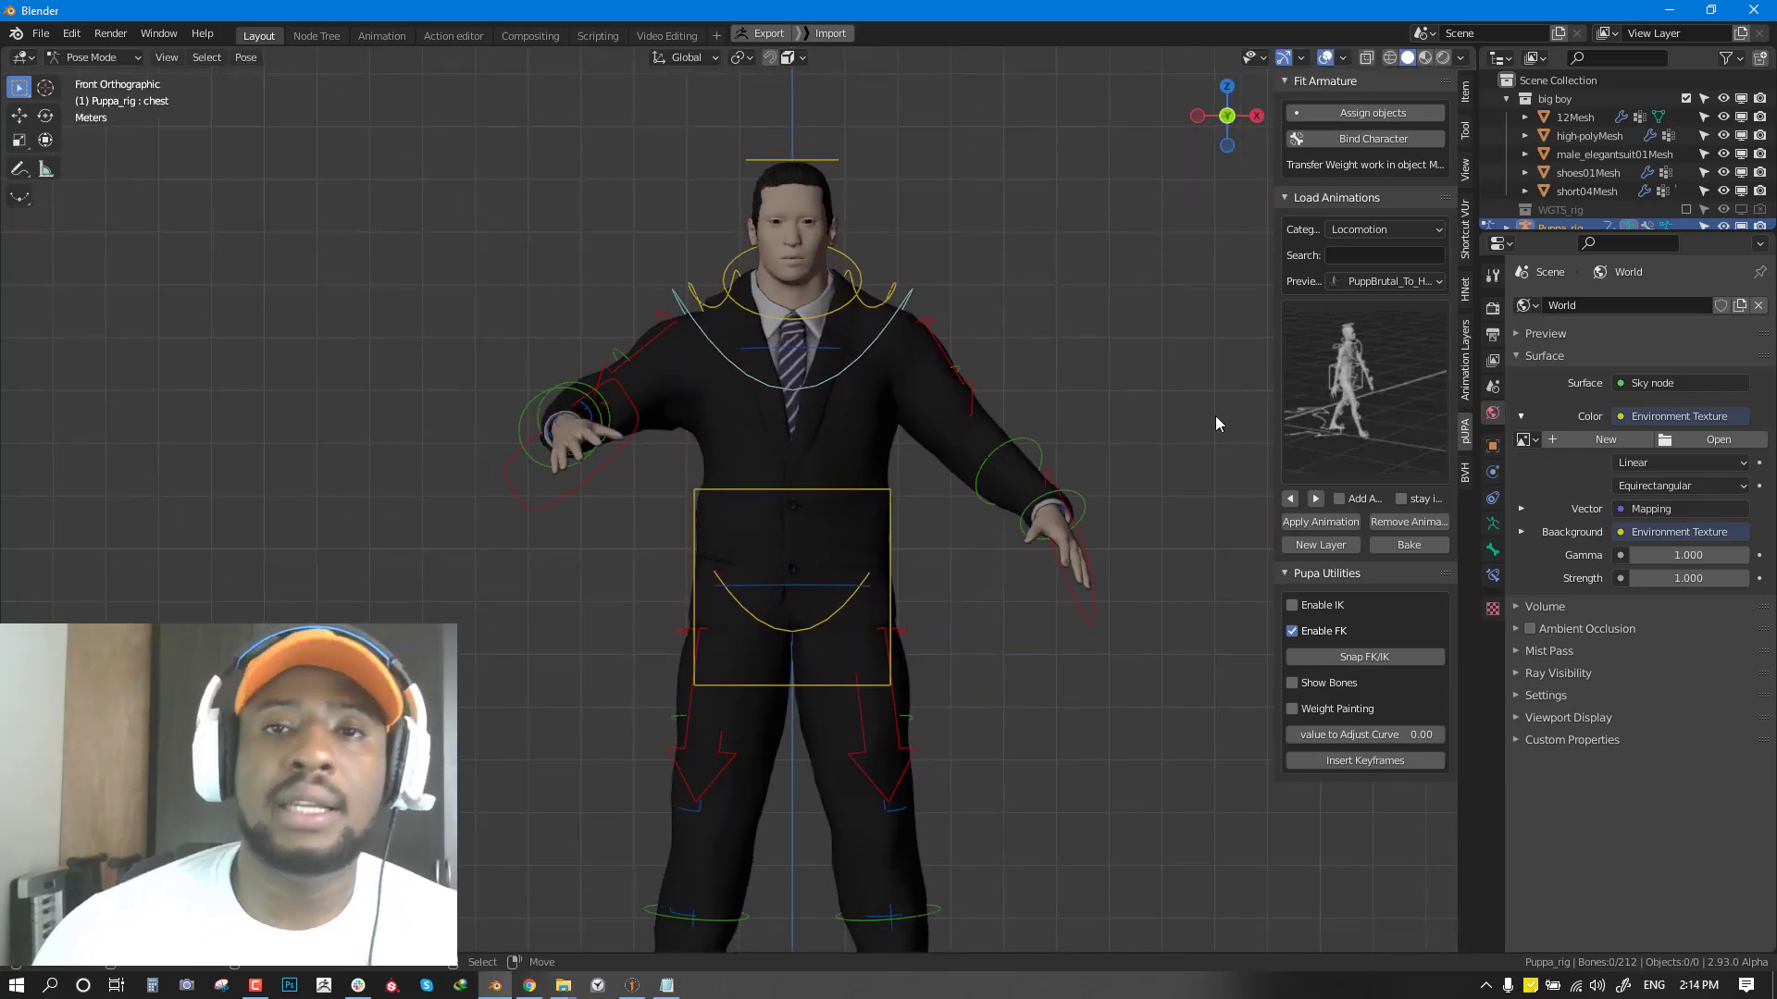
{"action": "scroll", "coordinate": [1214, 415], "scroll_direction": "down", "scroll_amount": 1}
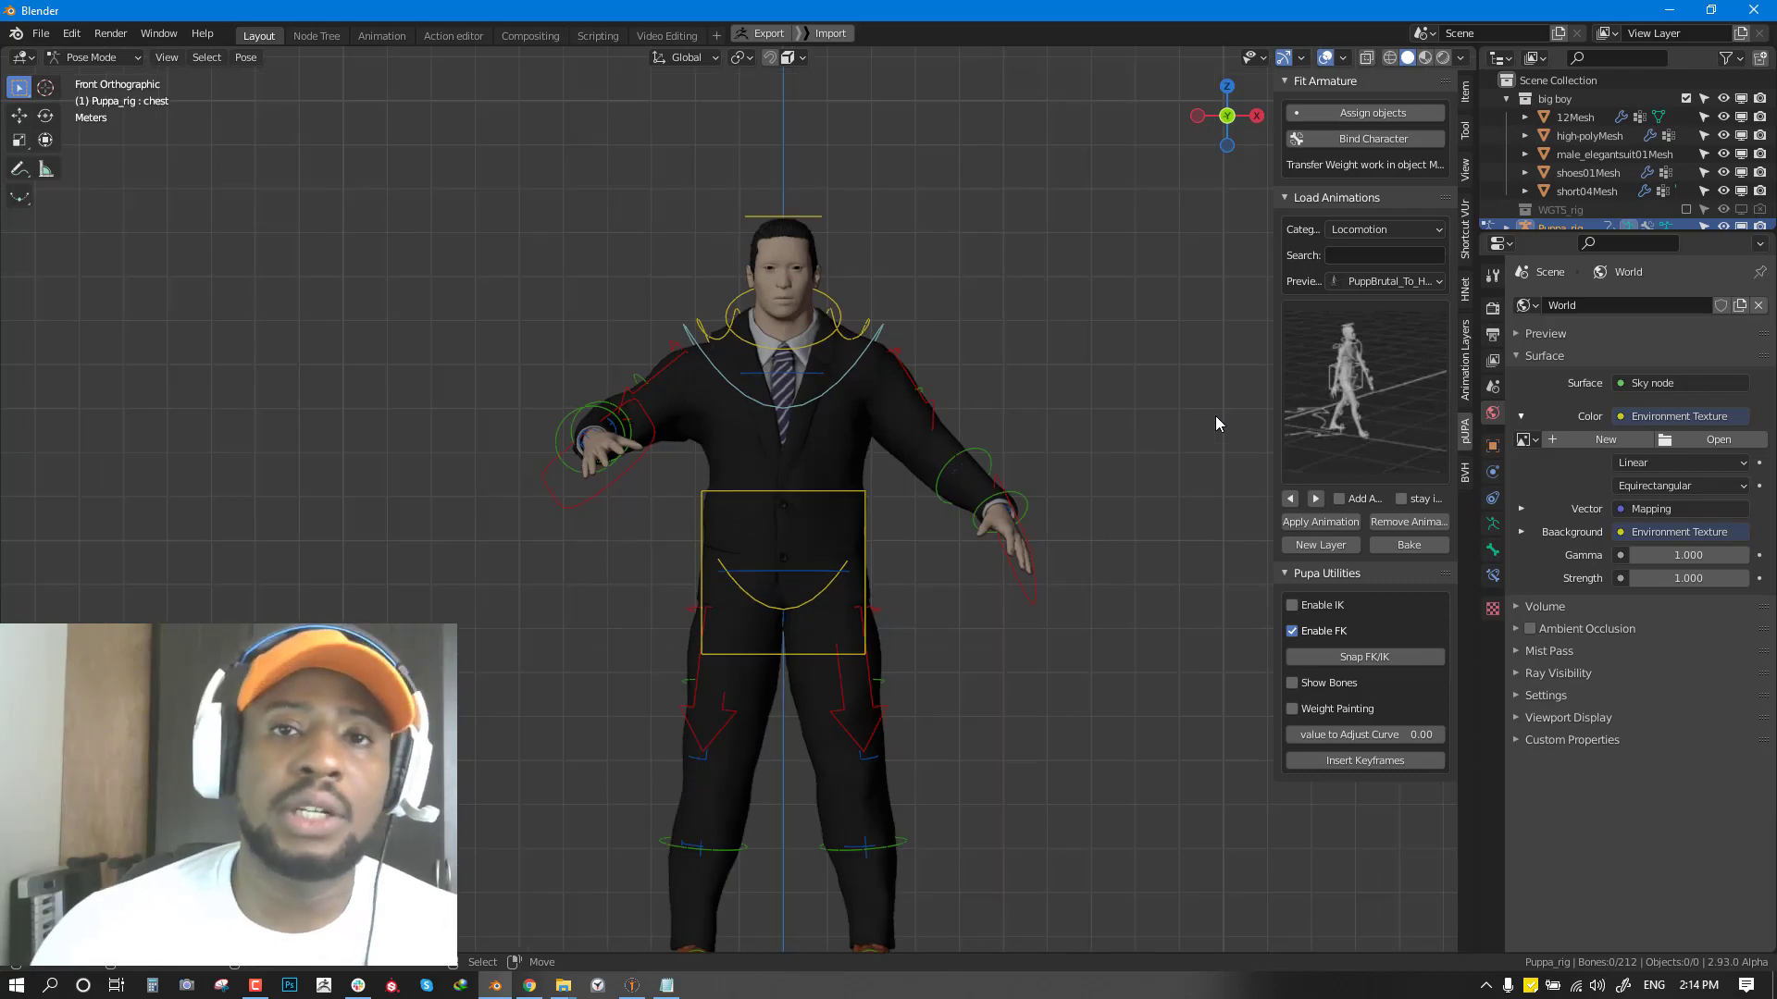
Apply the PuppBrutal animation from the Locomotion category to the suited character's rig.
{"action": "scroll", "coordinate": [1052, 386], "scroll_direction": "down", "scroll_amount": 4}
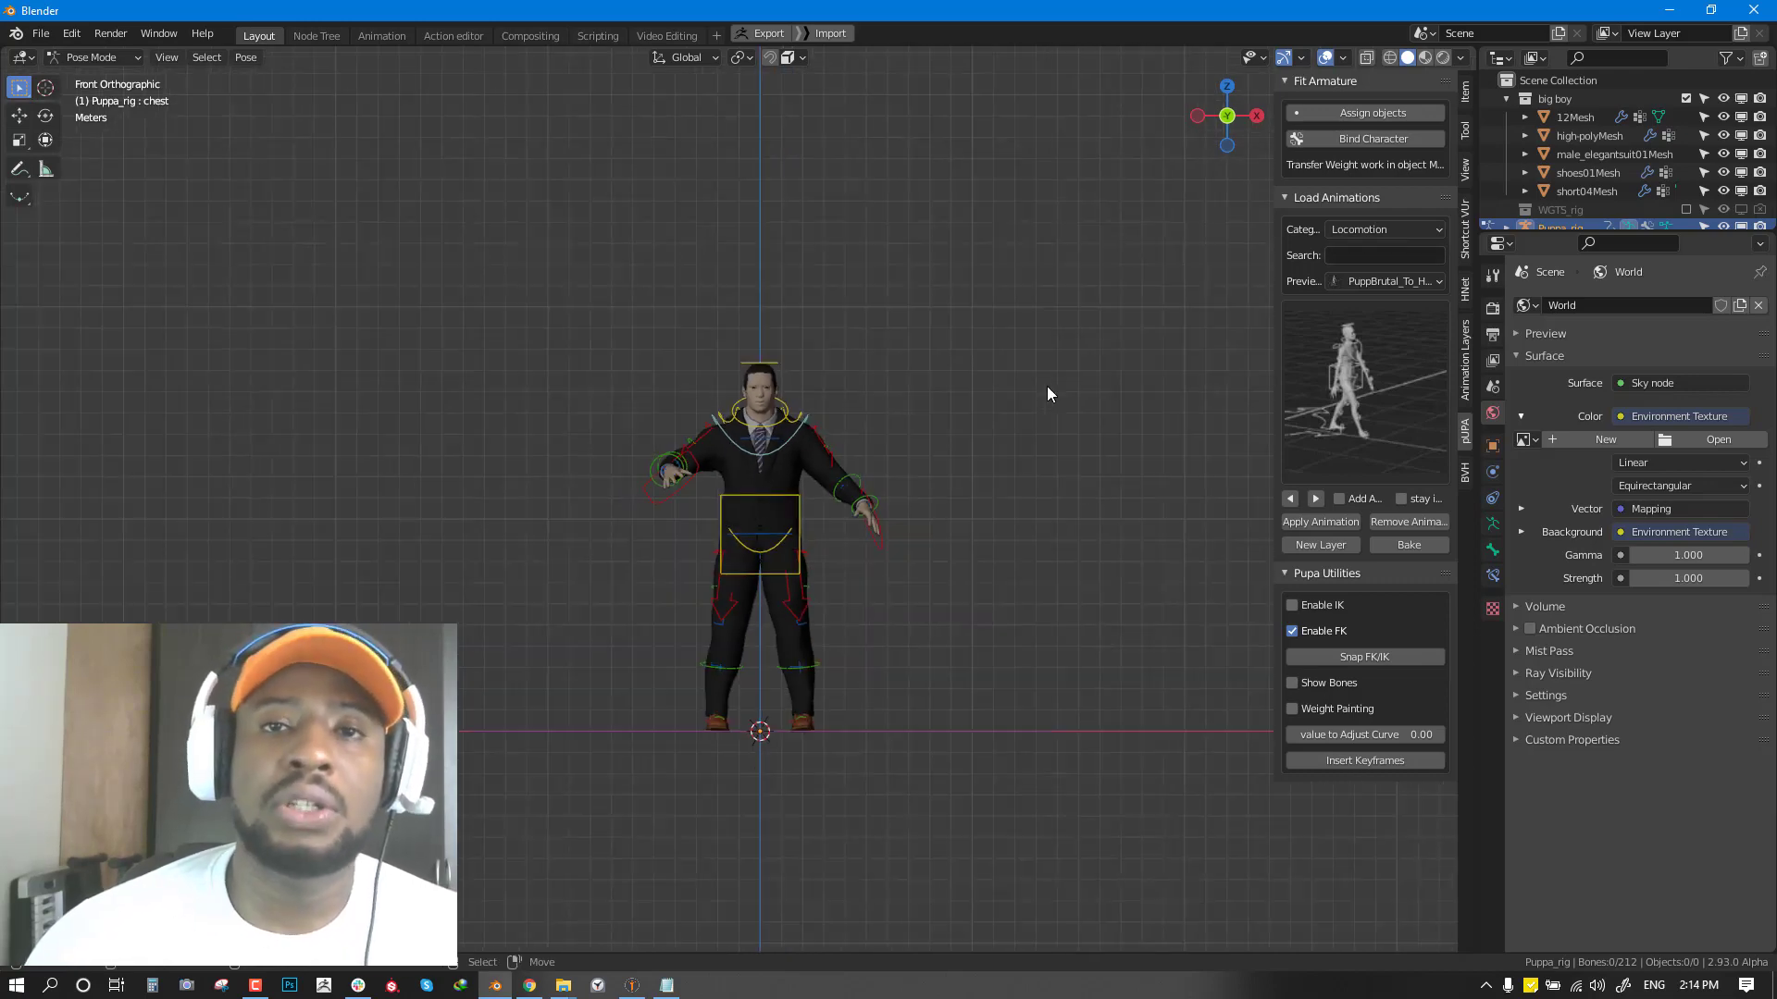
{"action": "scroll", "coordinate": [1052, 387], "scroll_direction": "up", "scroll_amount": 3}
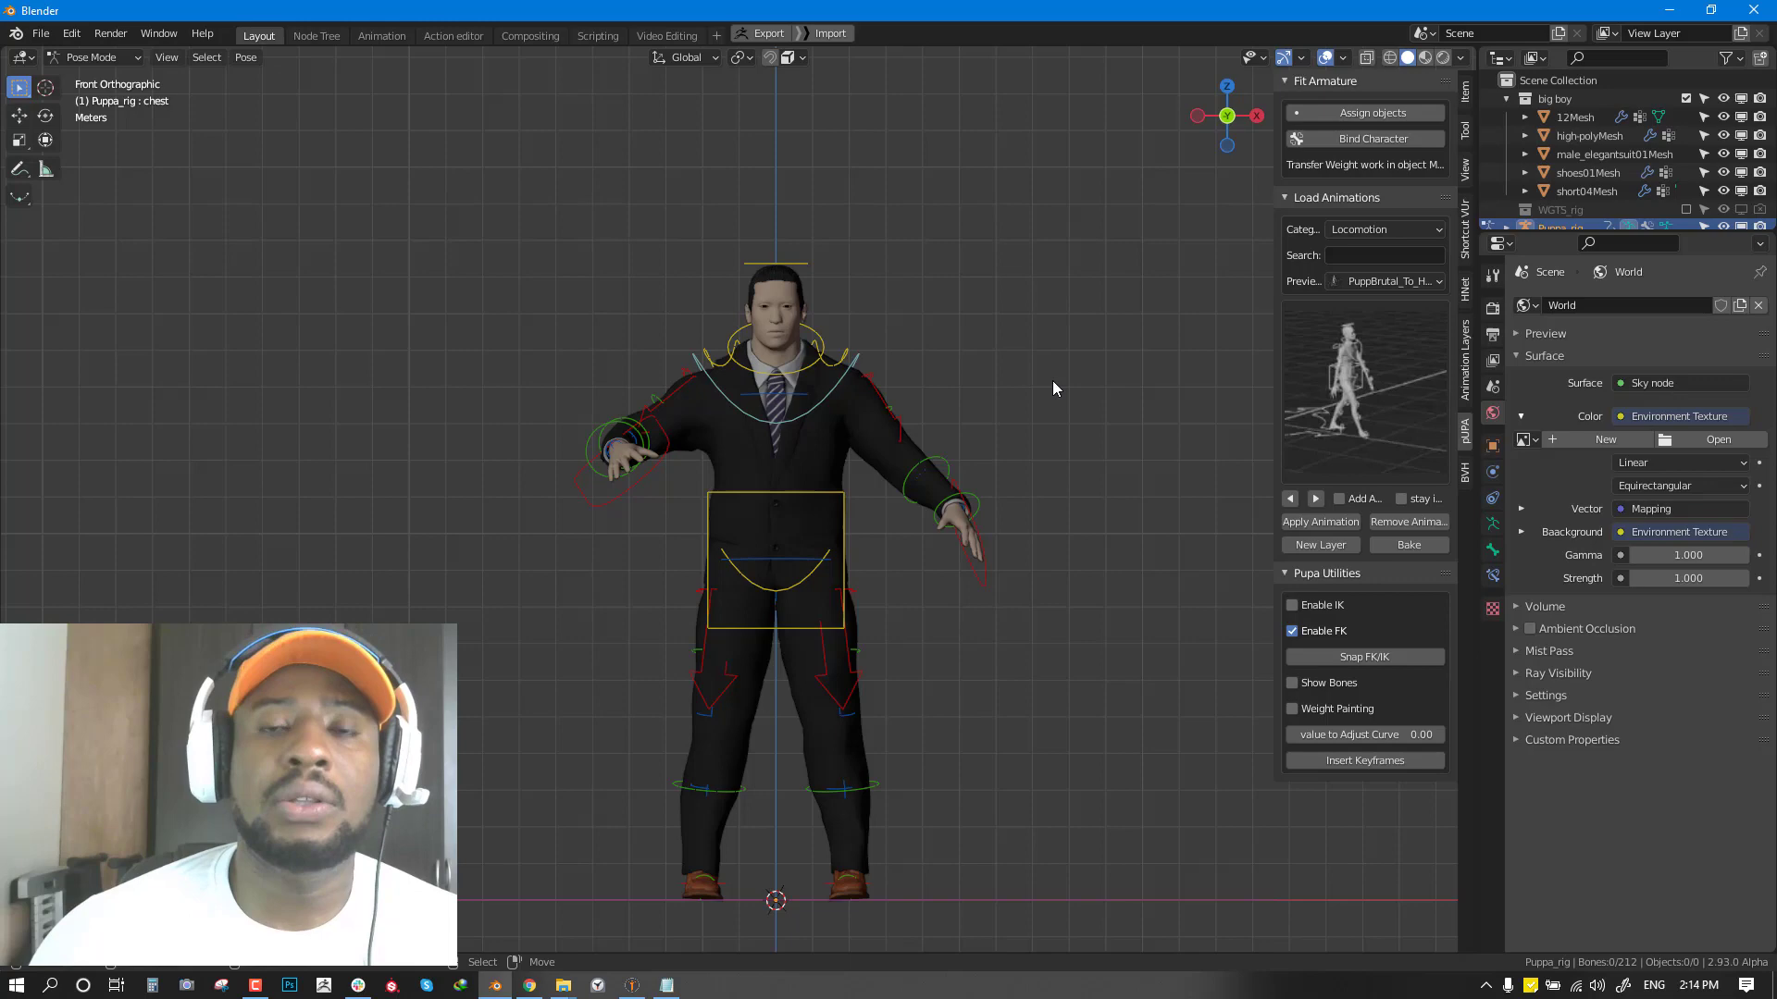
{"action": "left_click", "coordinate": [1405, 229]}
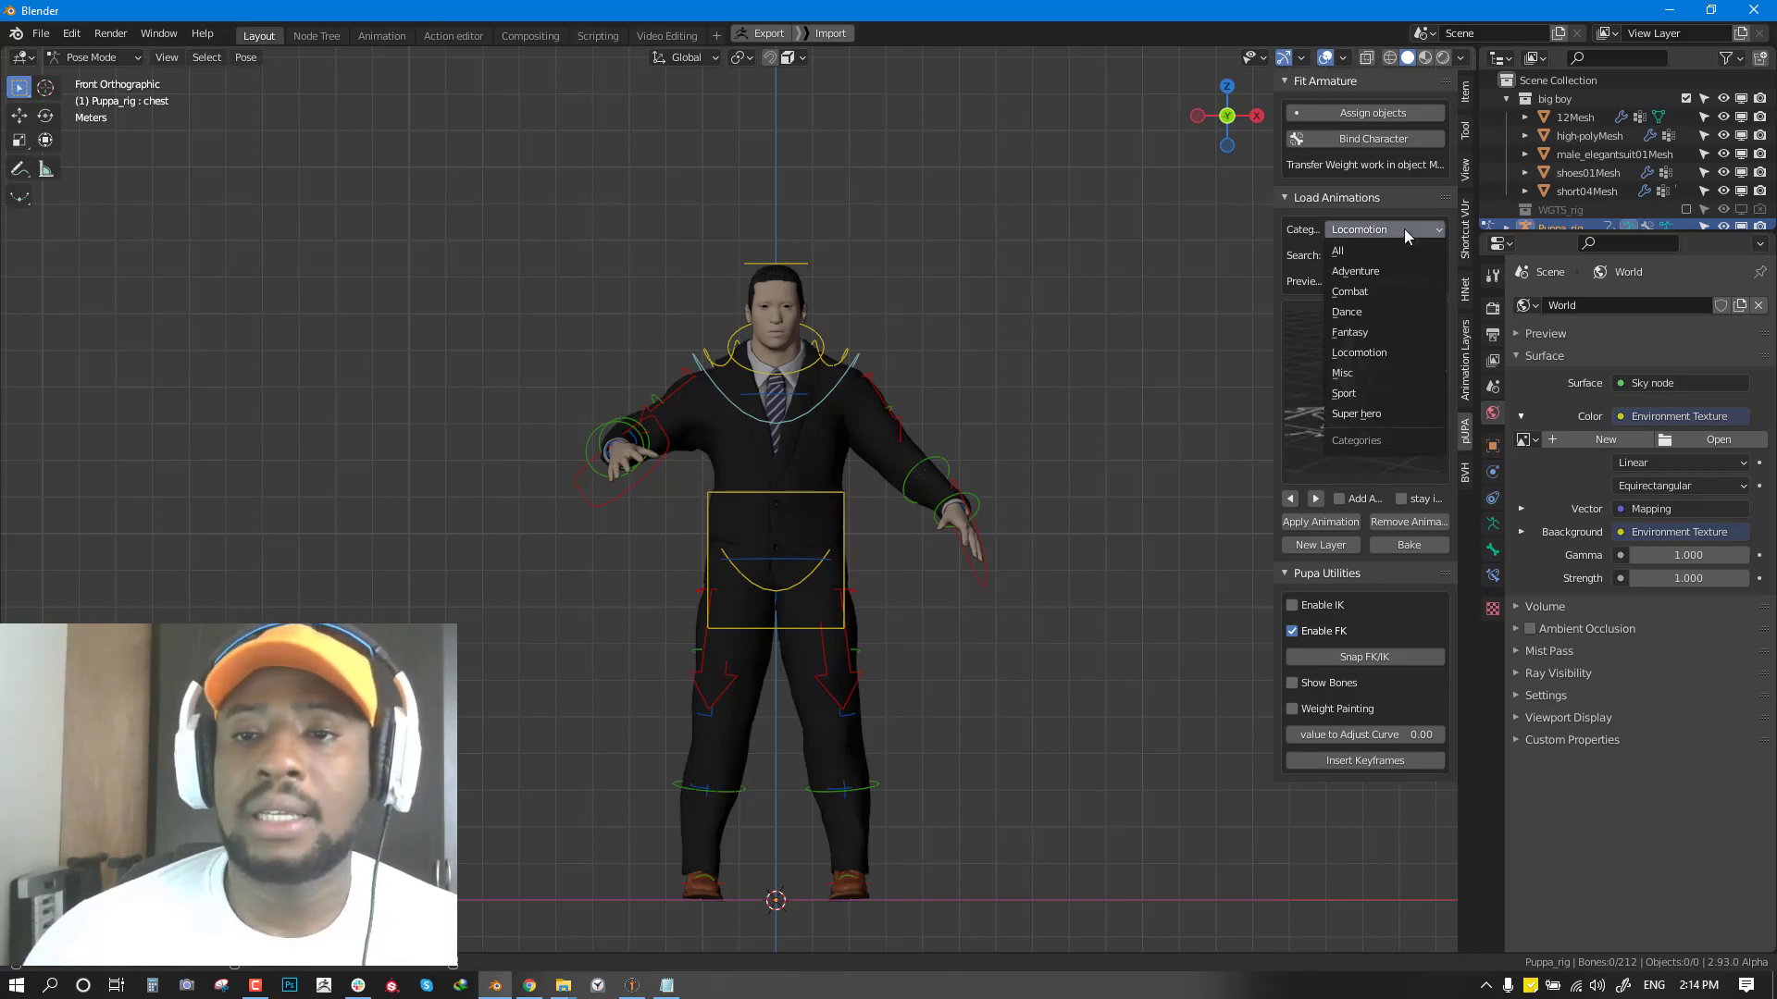
{"action": "left_click", "coordinate": [1314, 397]}
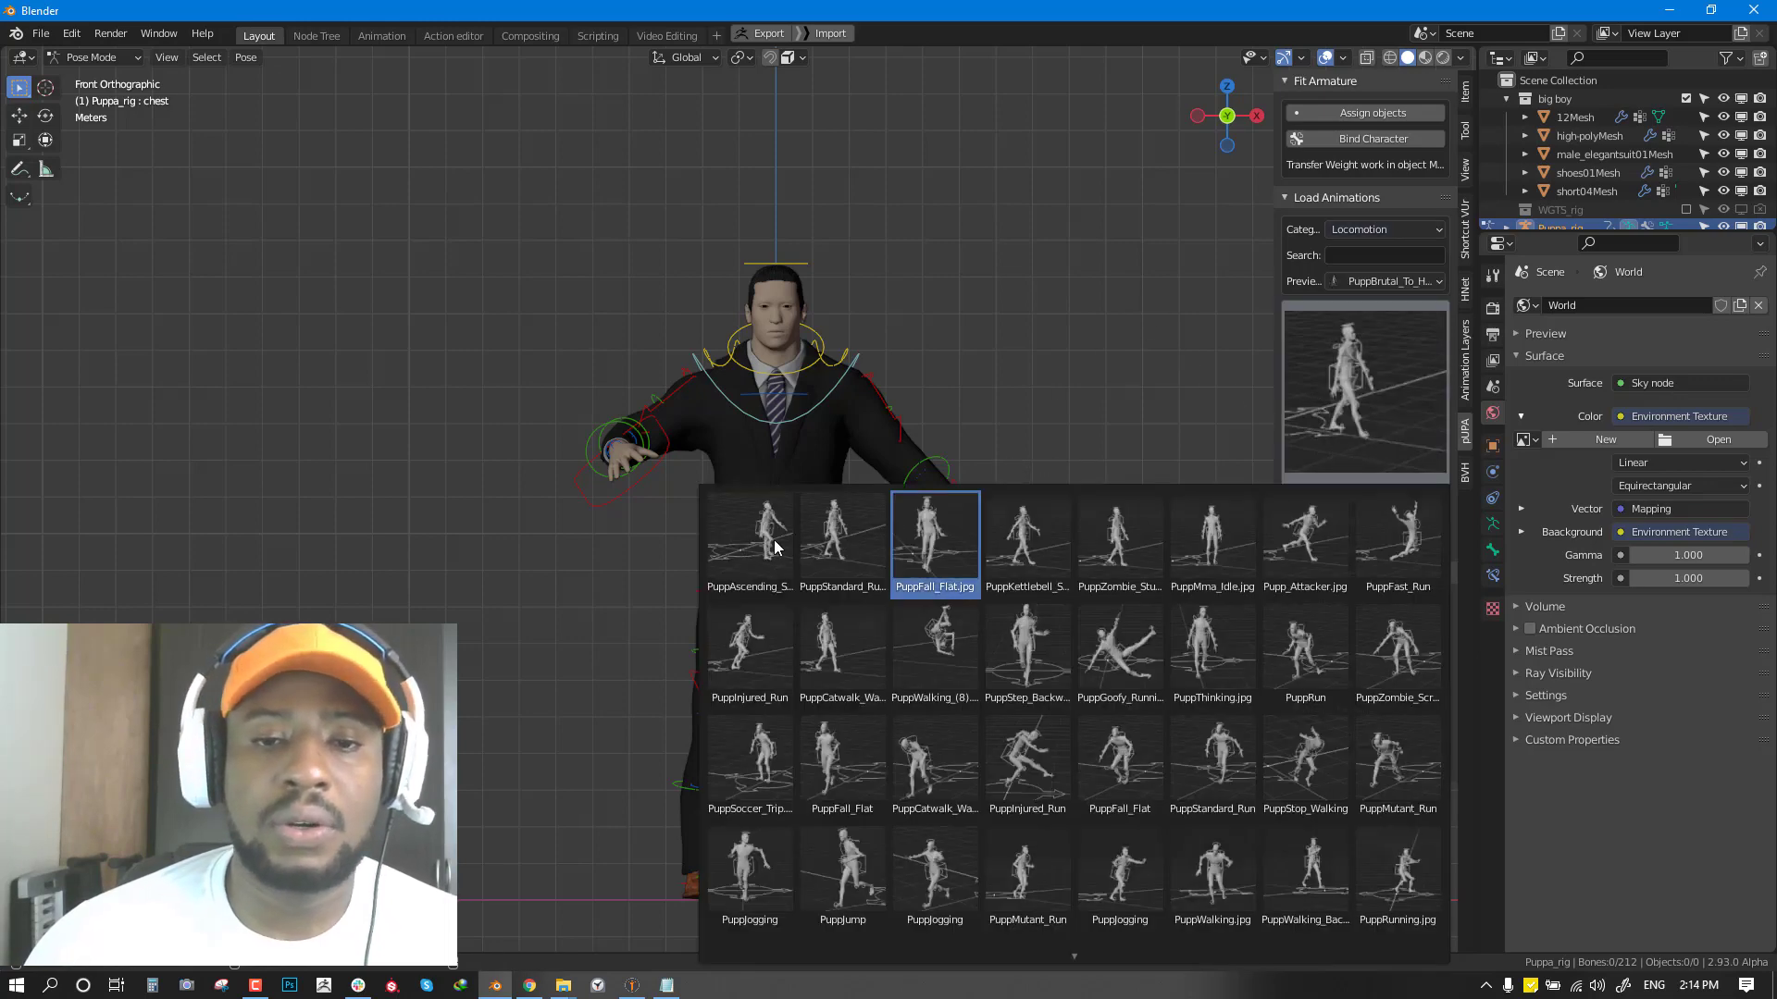
{"action": "left_click", "coordinate": [975, 537]}
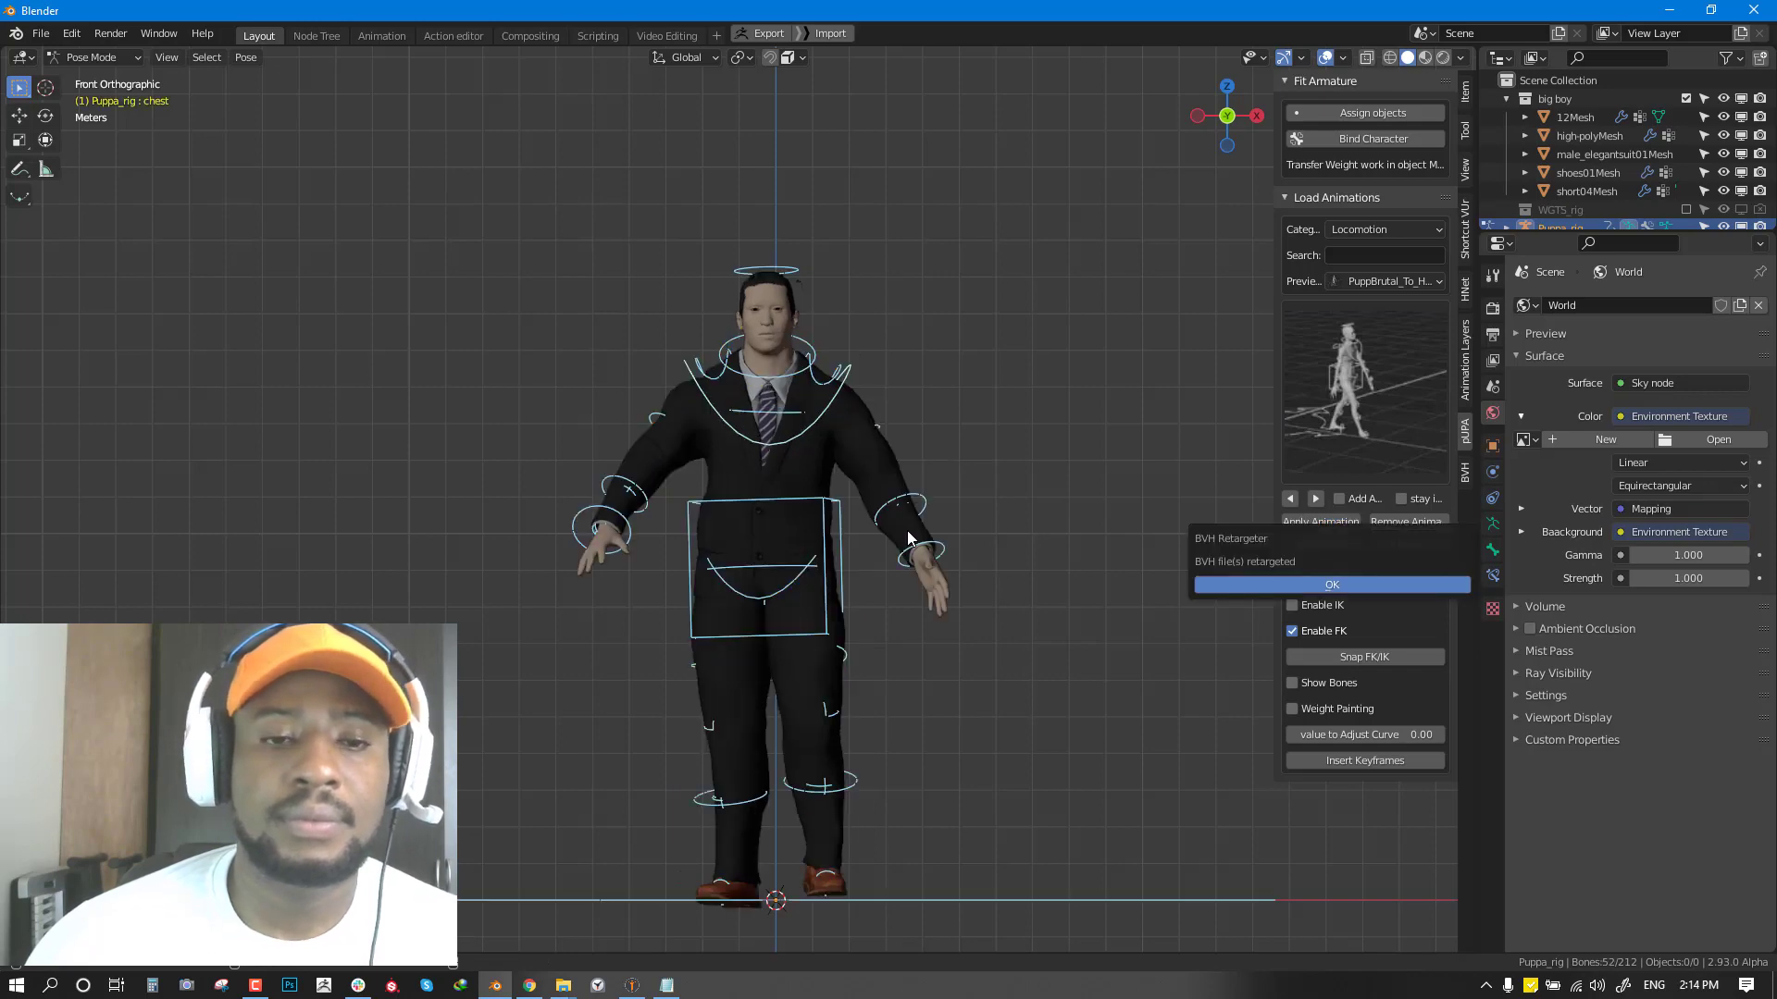
Play back the applied animation and check the character's walk from the front and the side.
{"action": "key", "text": "space"}
{"action": "key", "text": "alt+a"}
{"action": "middle_click_drag", "start_coordinate": [797, 558], "coordinate": [852, 585]}
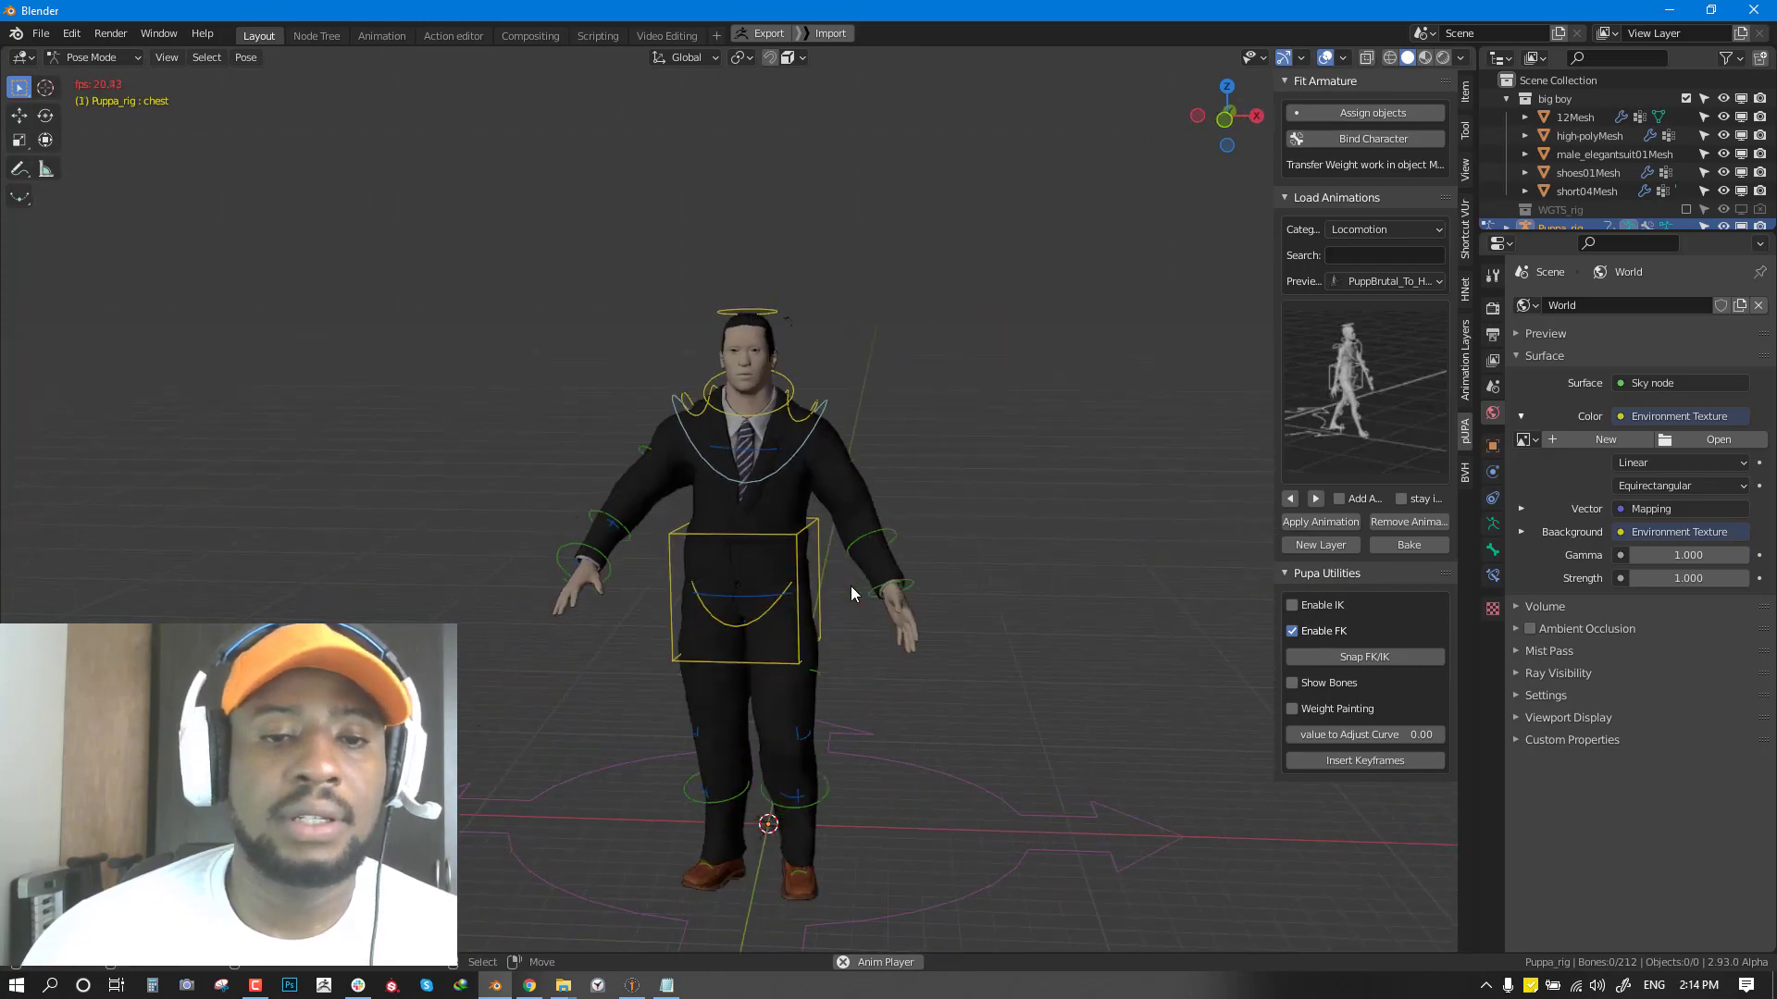
{"action": "scroll", "coordinate": [851, 586], "scroll_direction": "down", "scroll_amount": 1}
{"action": "middle_click_drag", "start_coordinate": [725, 553], "coordinate": [992, 461]}
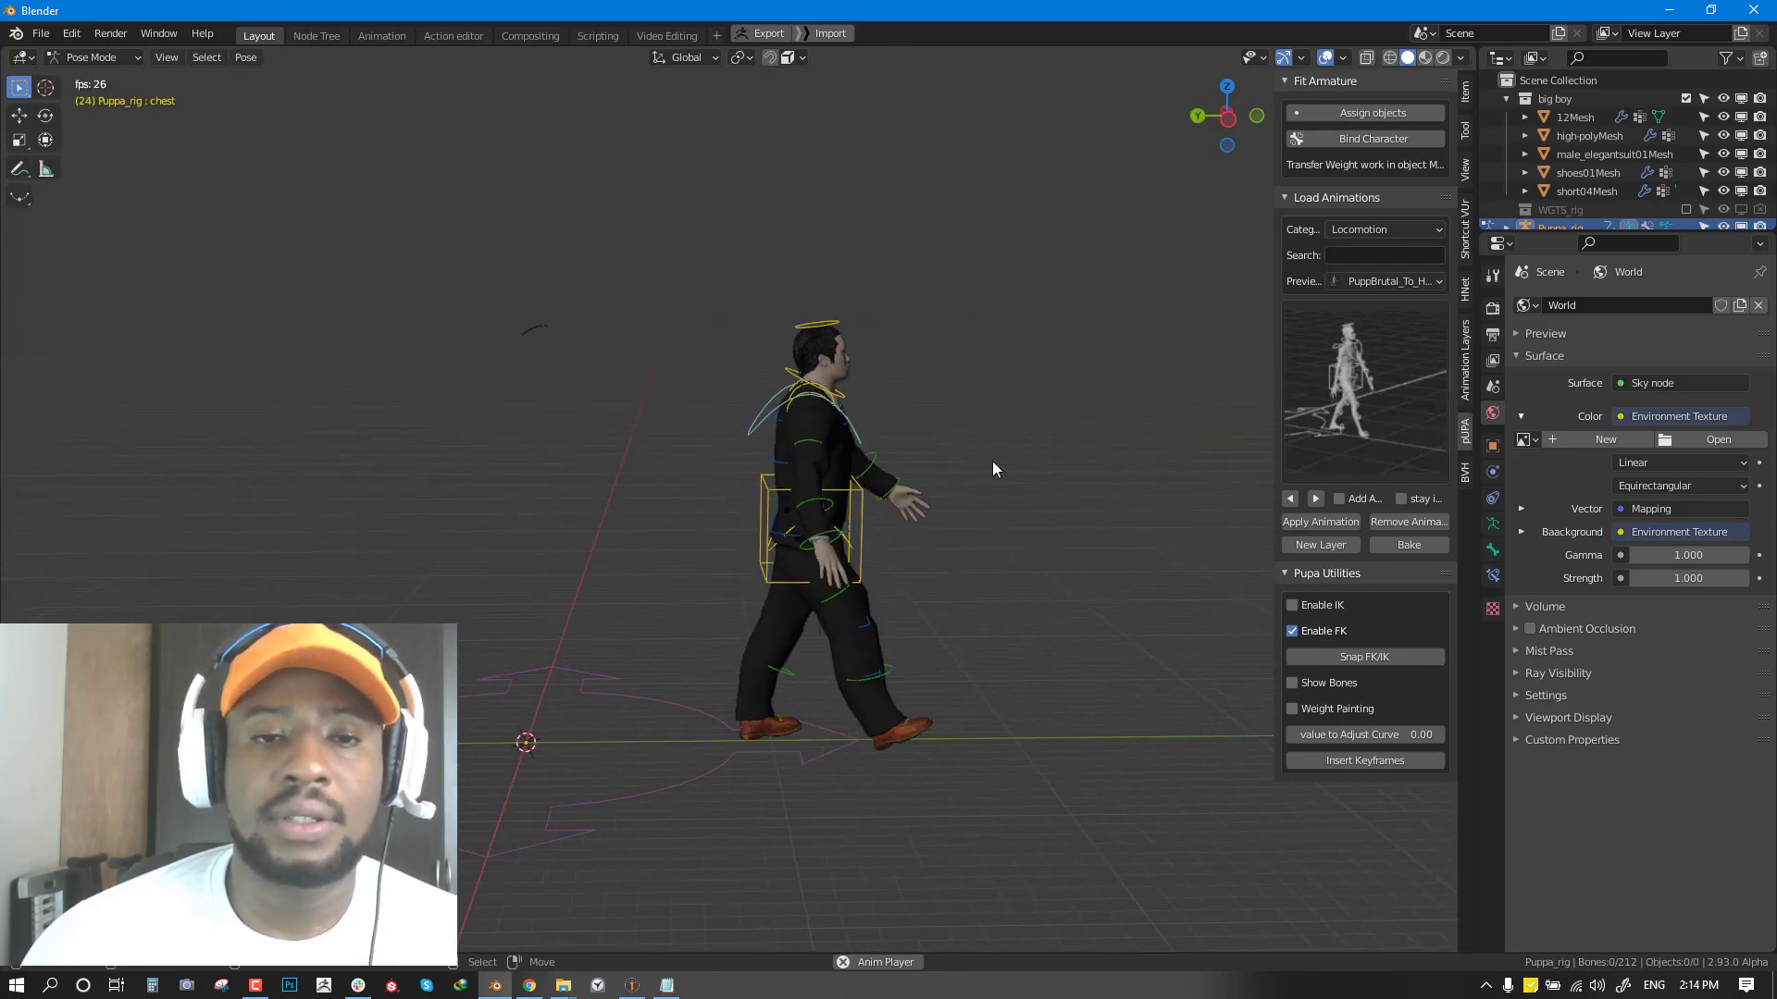
Apply the PuppHolding_Walk locomotion animation to the rig and check its playback from the front and at an angle.
{"action": "left_click", "coordinate": [1304, 394]}
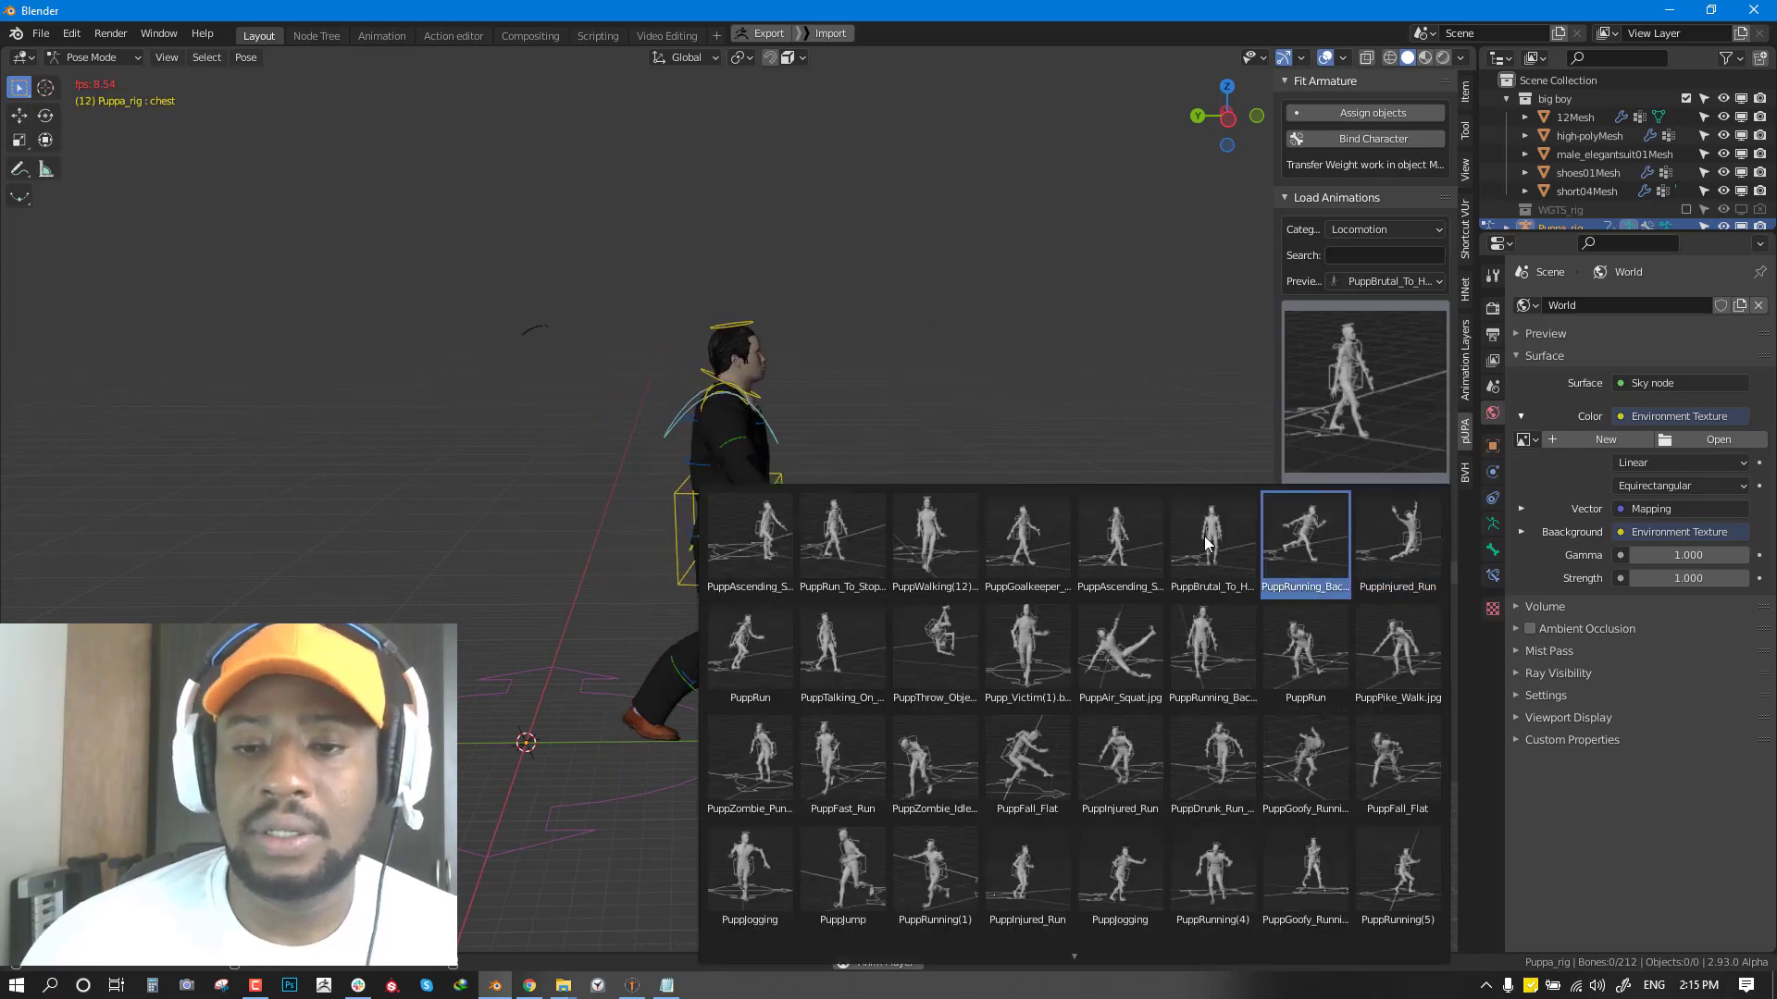
{"action": "left_click", "coordinate": [1186, 644]}
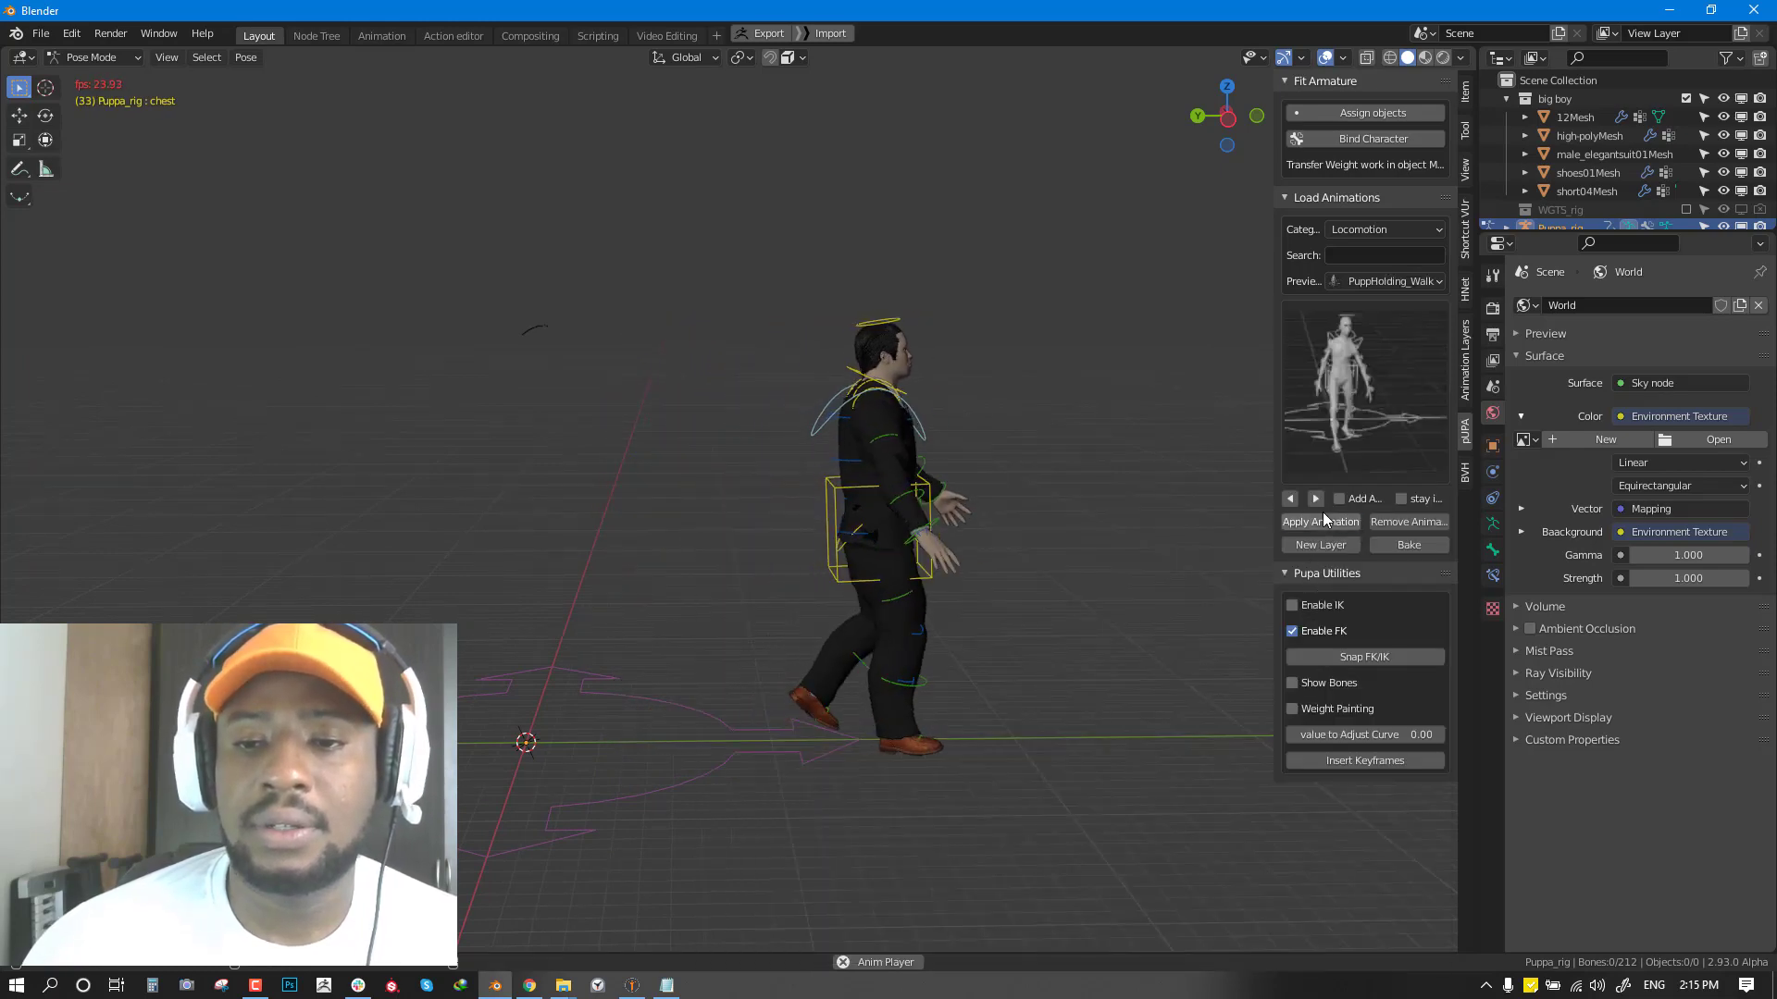
{"action": "left_click", "coordinate": [1321, 520]}
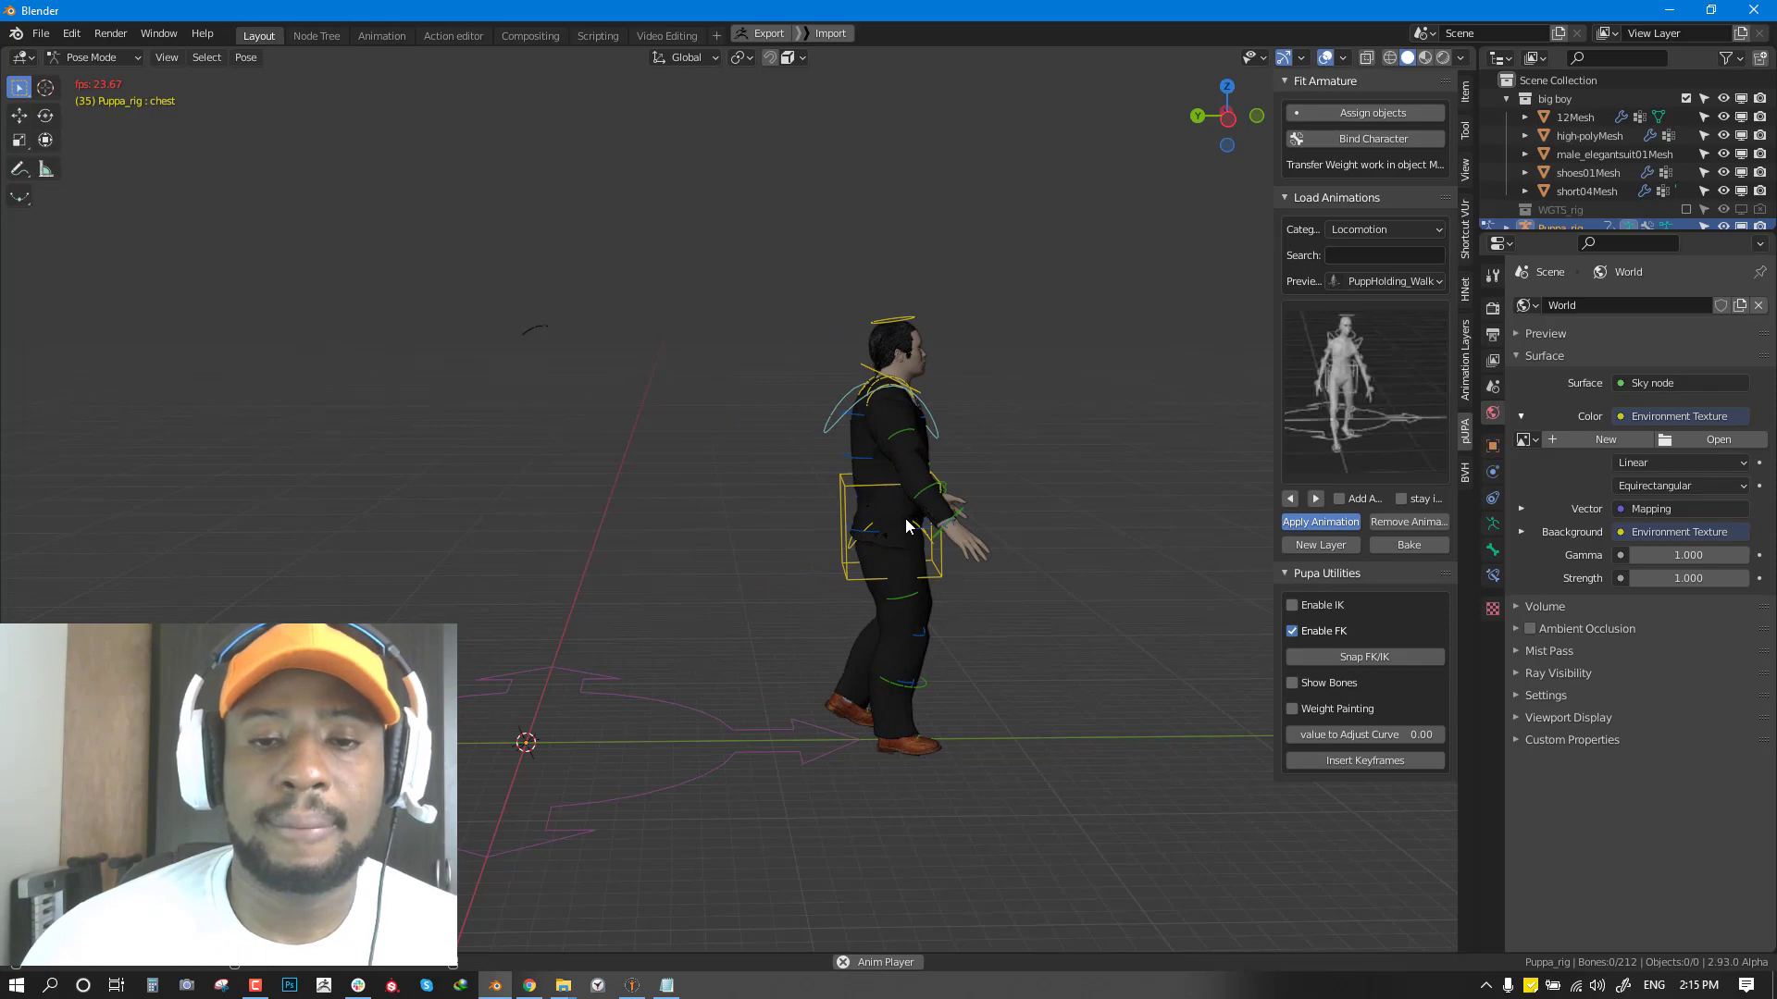
{"action": "middle_click_drag", "start_coordinate": [915, 548], "coordinate": [706, 565]}
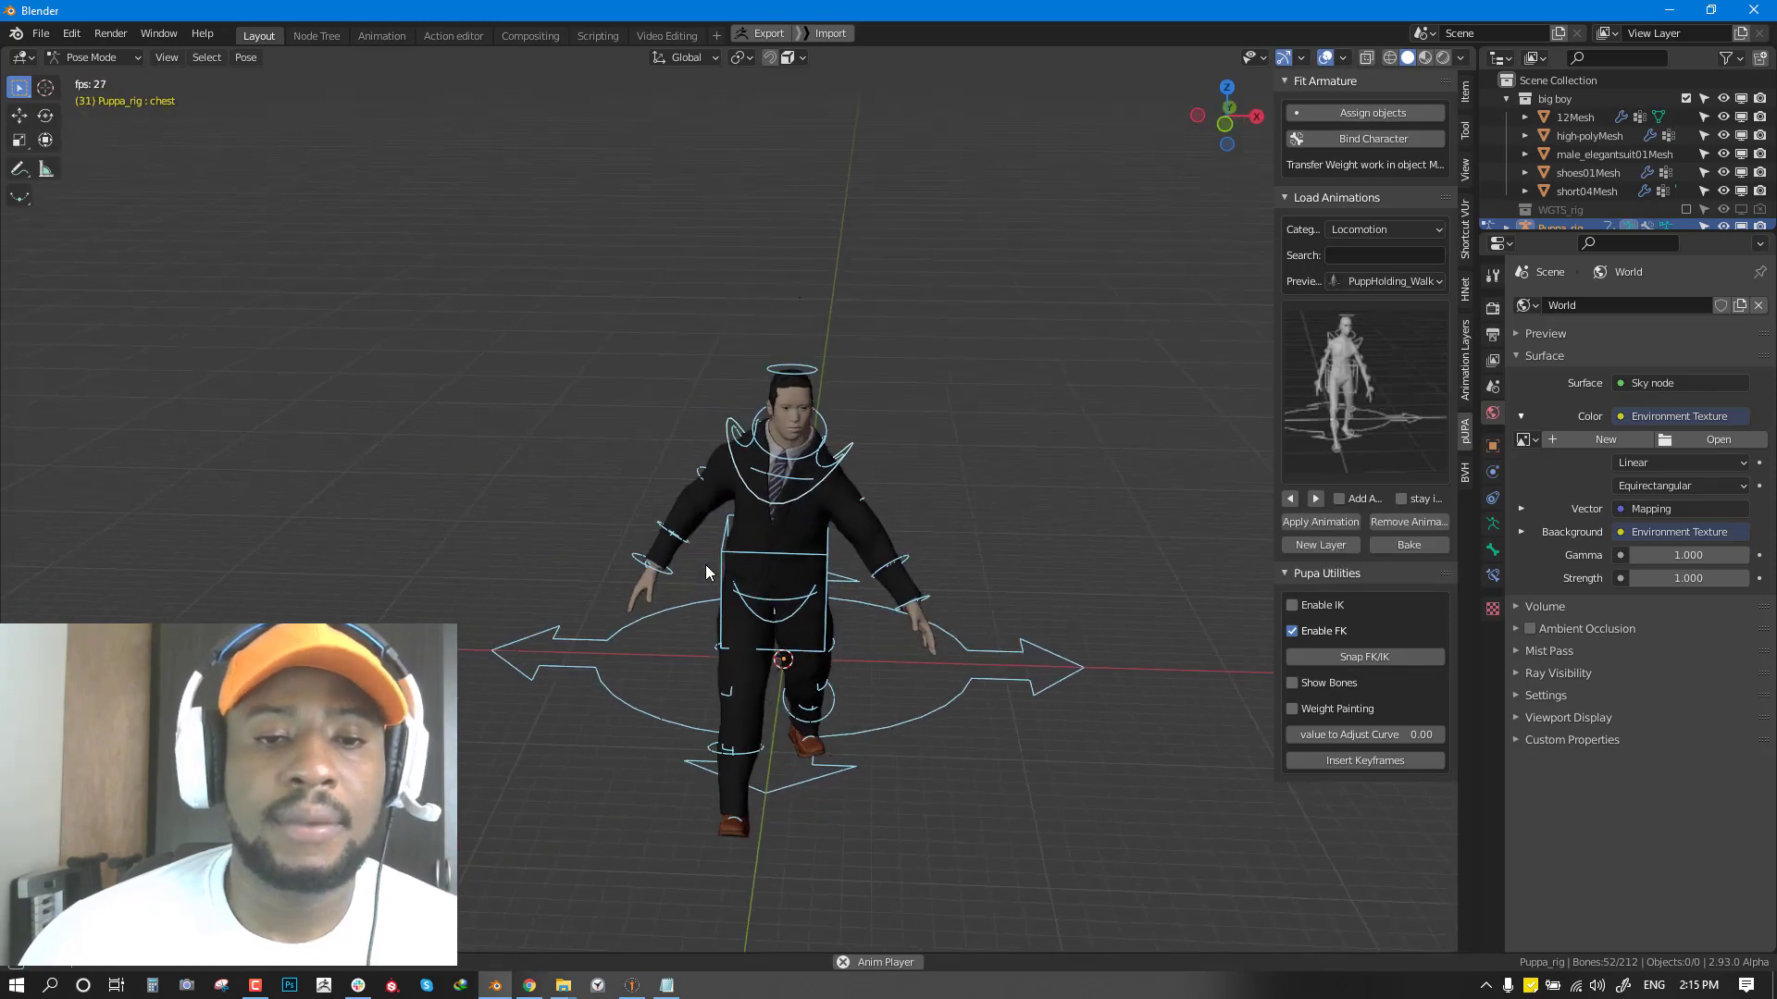
{"action": "key", "text": "KP_1"}
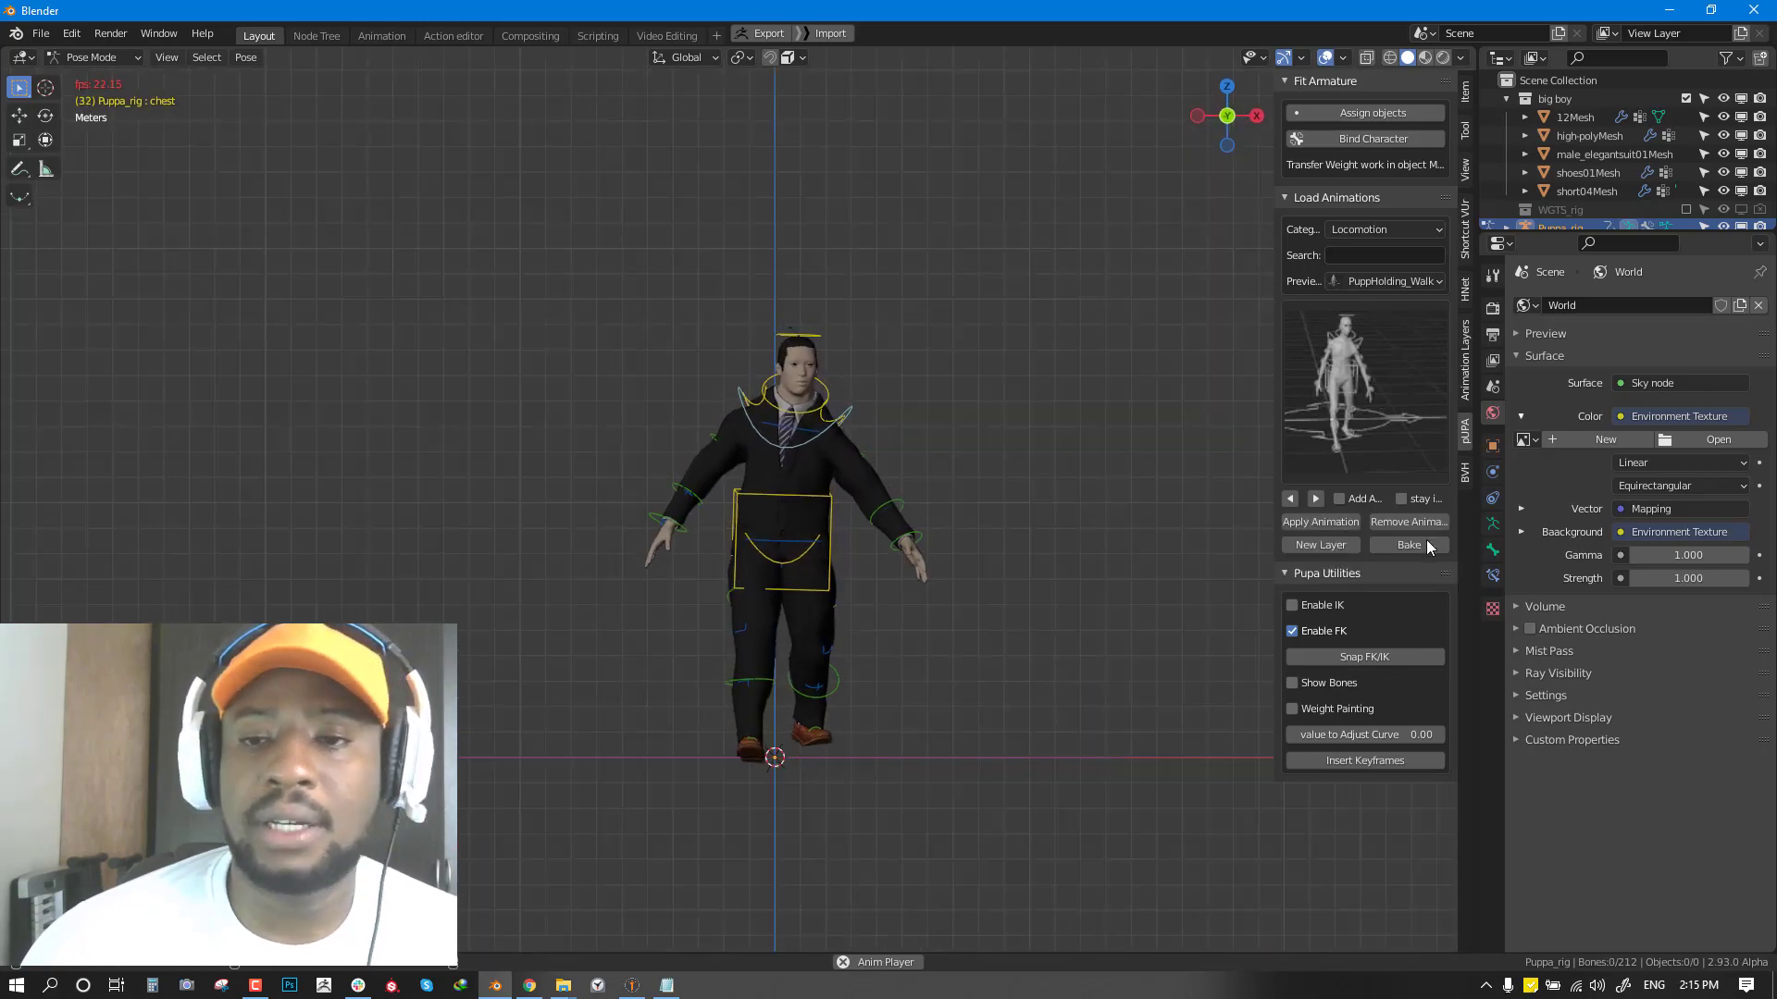
{"action": "middle_click_drag", "start_coordinate": [996, 514], "coordinate": [1303, 453]}
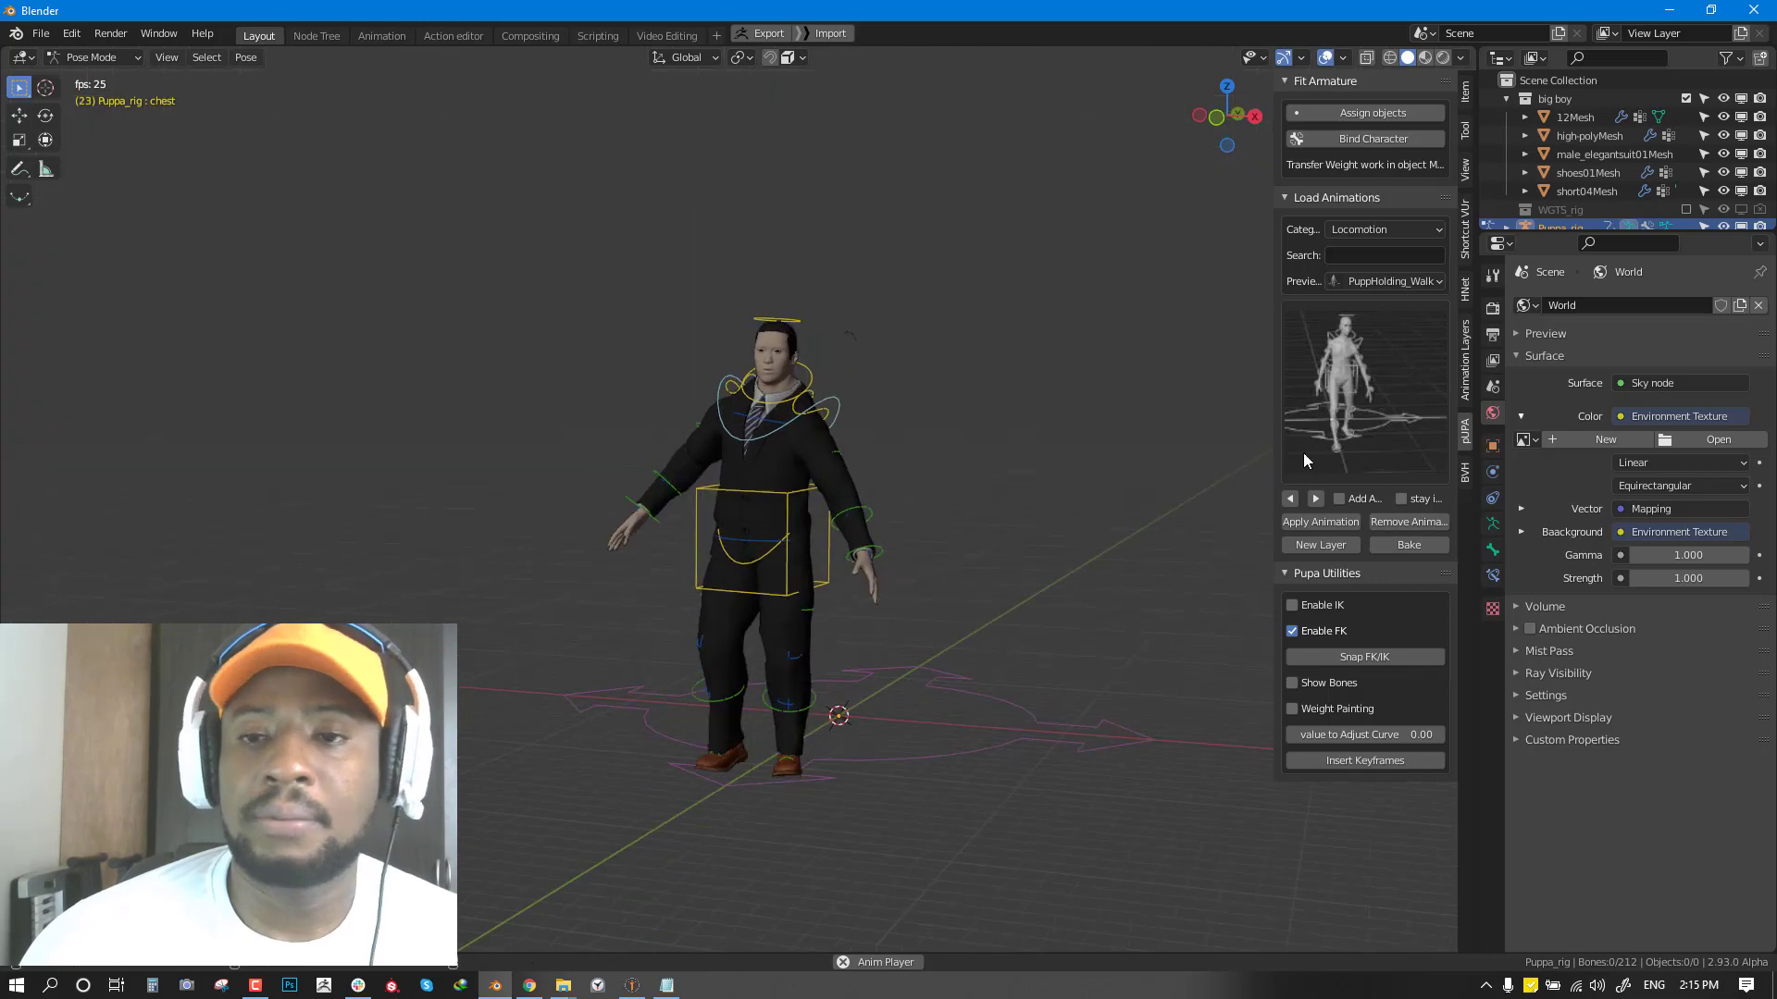
Widen the pUPA sidebar so its animation names and option labels are fully readable while the walk plays.
{"action": "left_click", "coordinate": [1353, 402]}
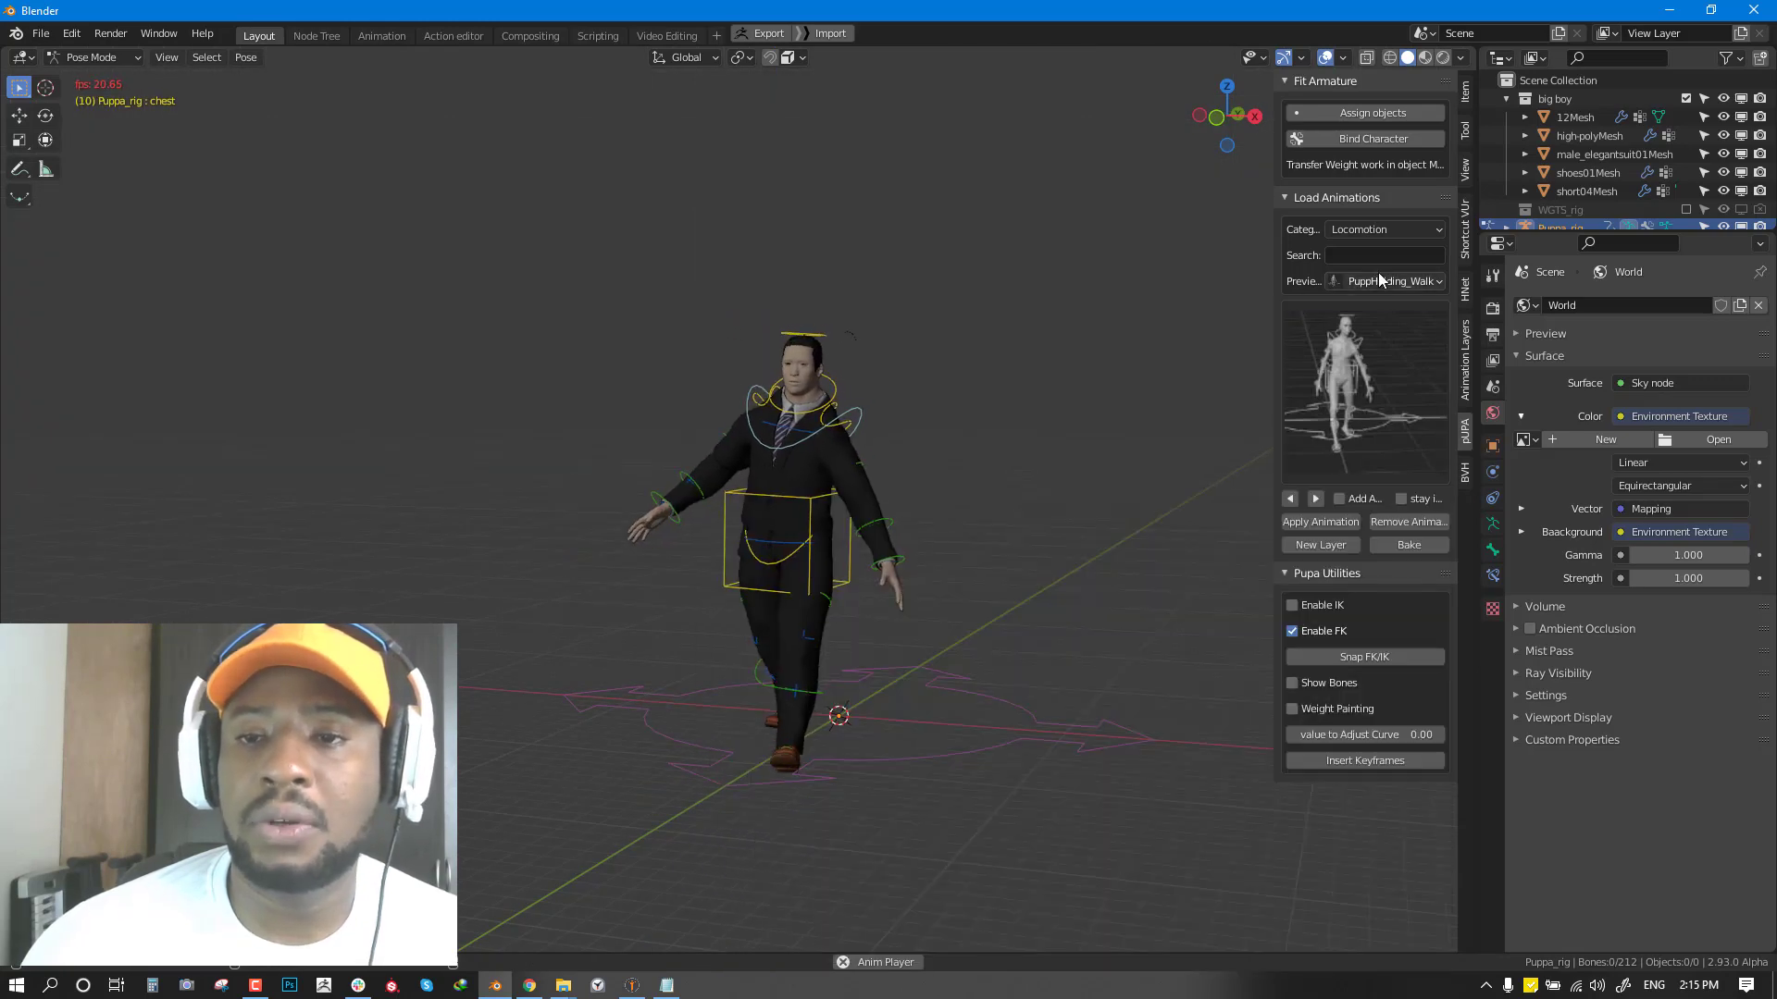
{"action": "left_click", "coordinate": [1379, 279]}
{"action": "left_click", "coordinate": [1048, 273]}
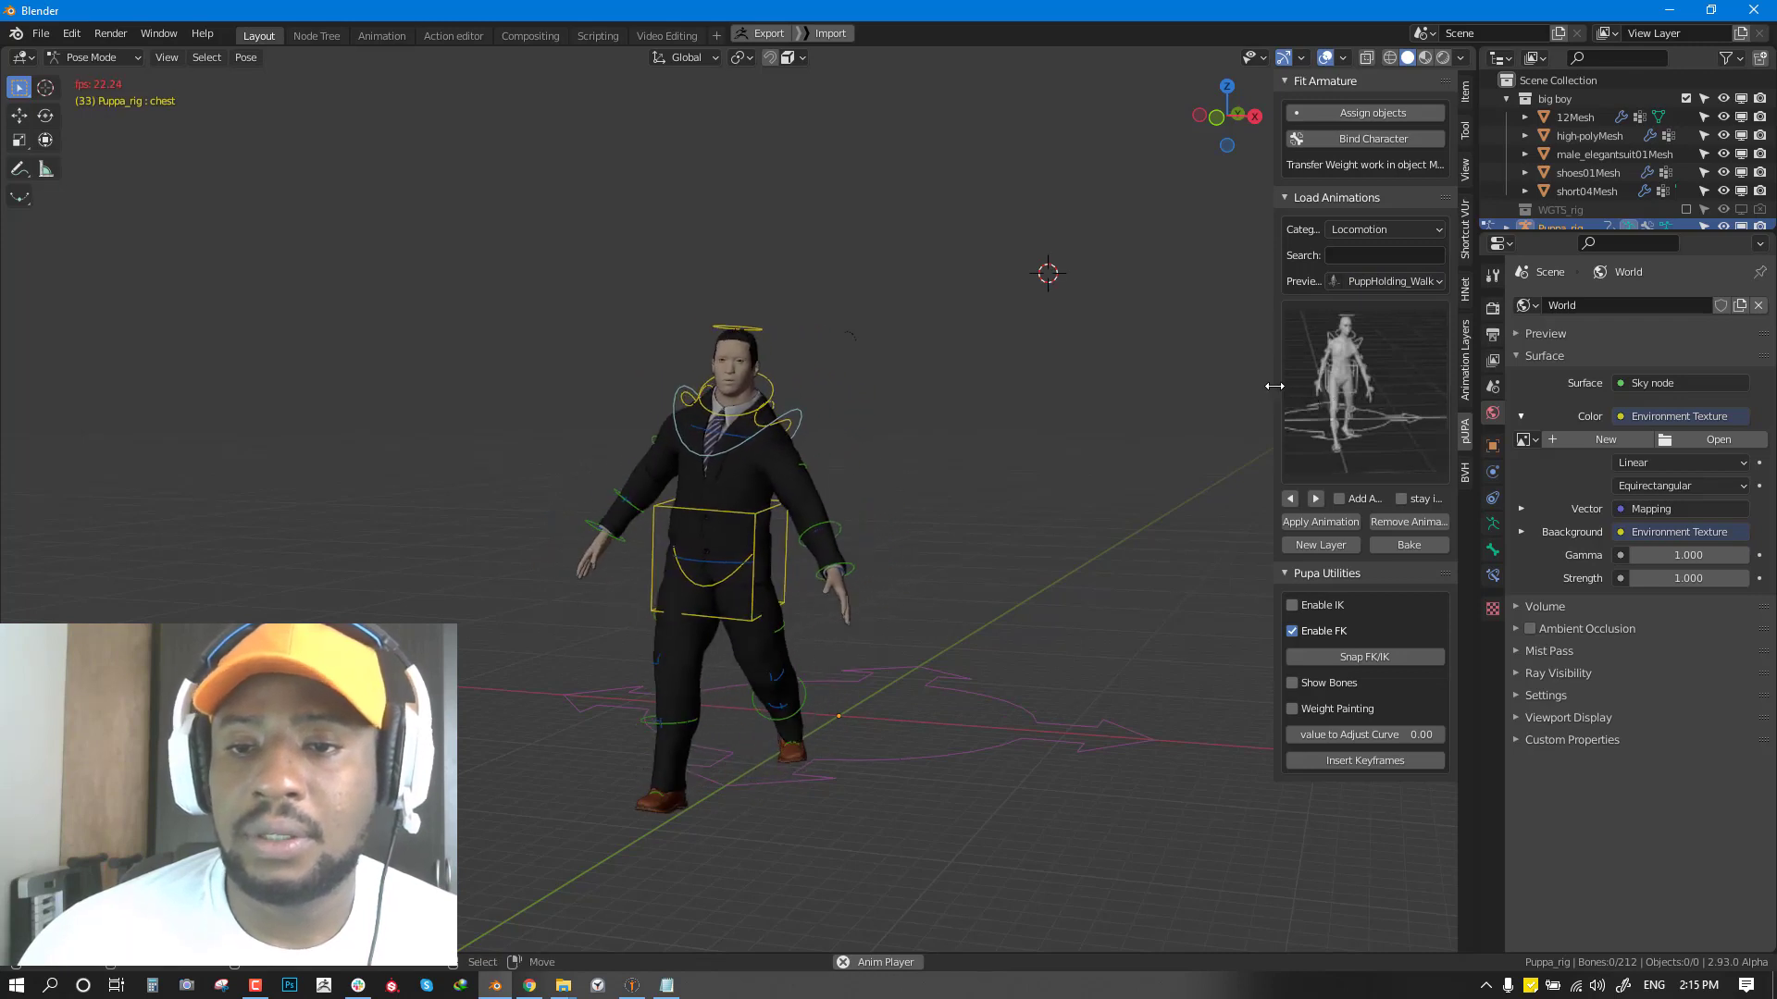
{"action": "left_click_drag", "start_coordinate": [1275, 385], "coordinate": [1072, 368]}
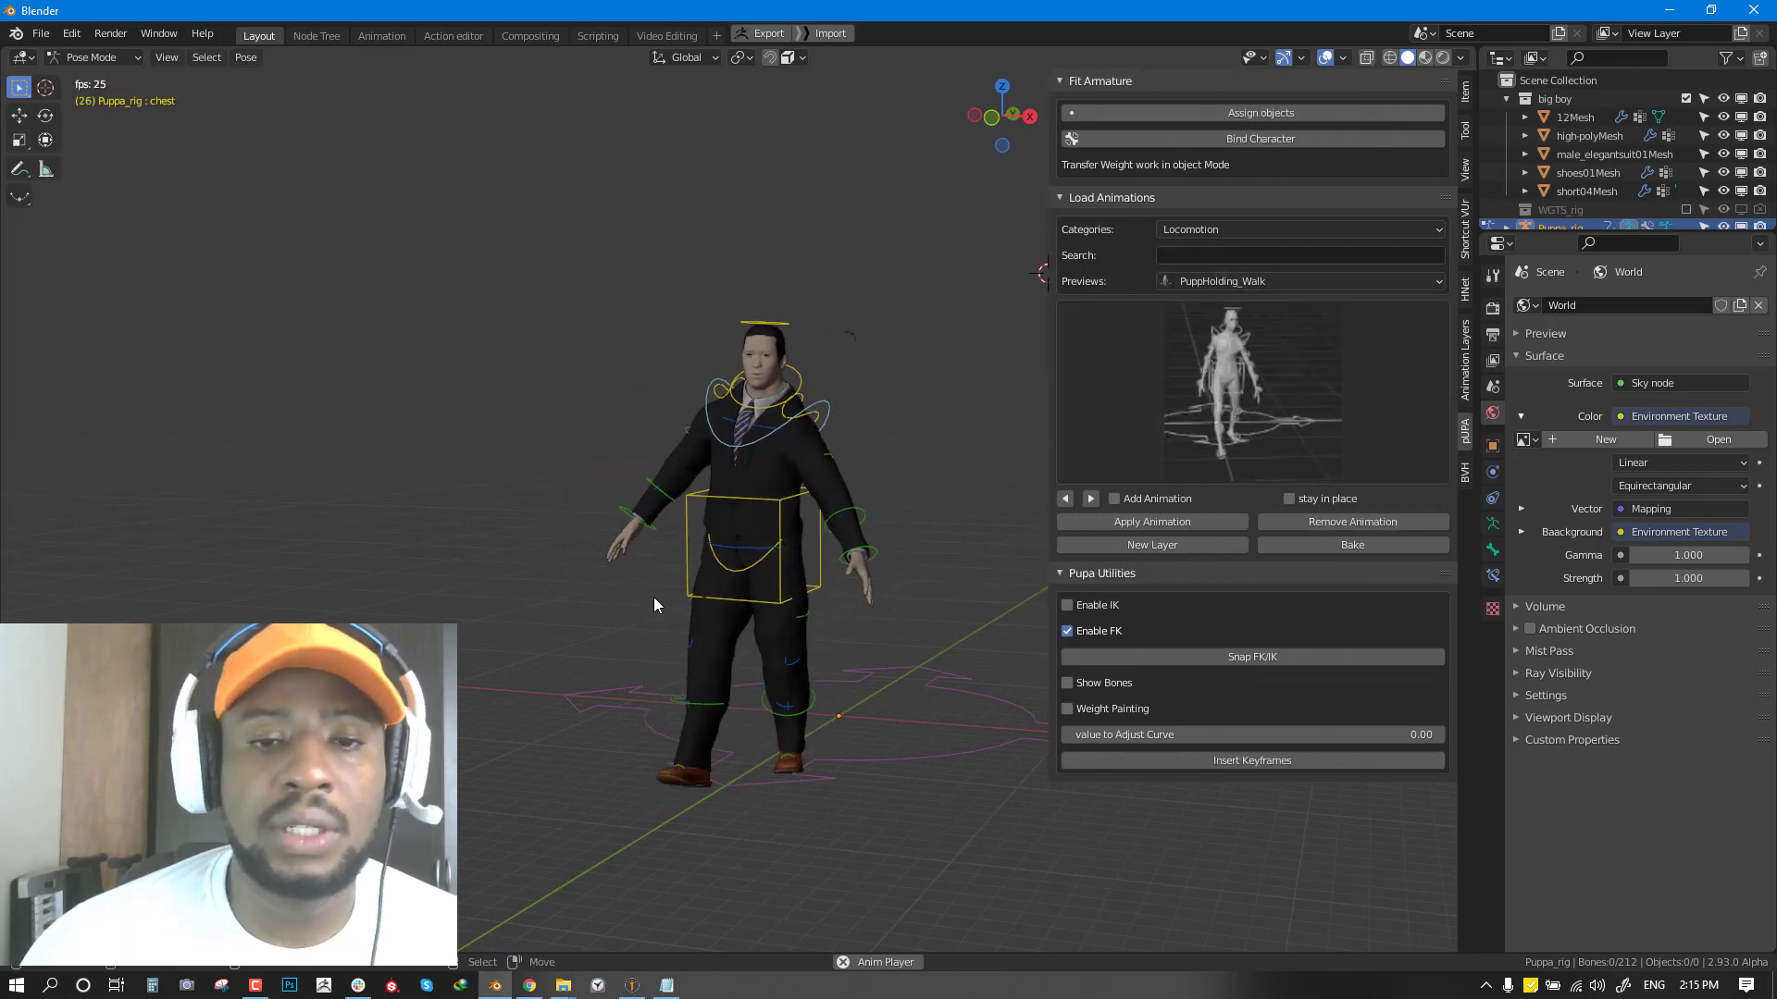
{"action": "middle_click_drag", "start_coordinate": [653, 597], "coordinate": [746, 550]}
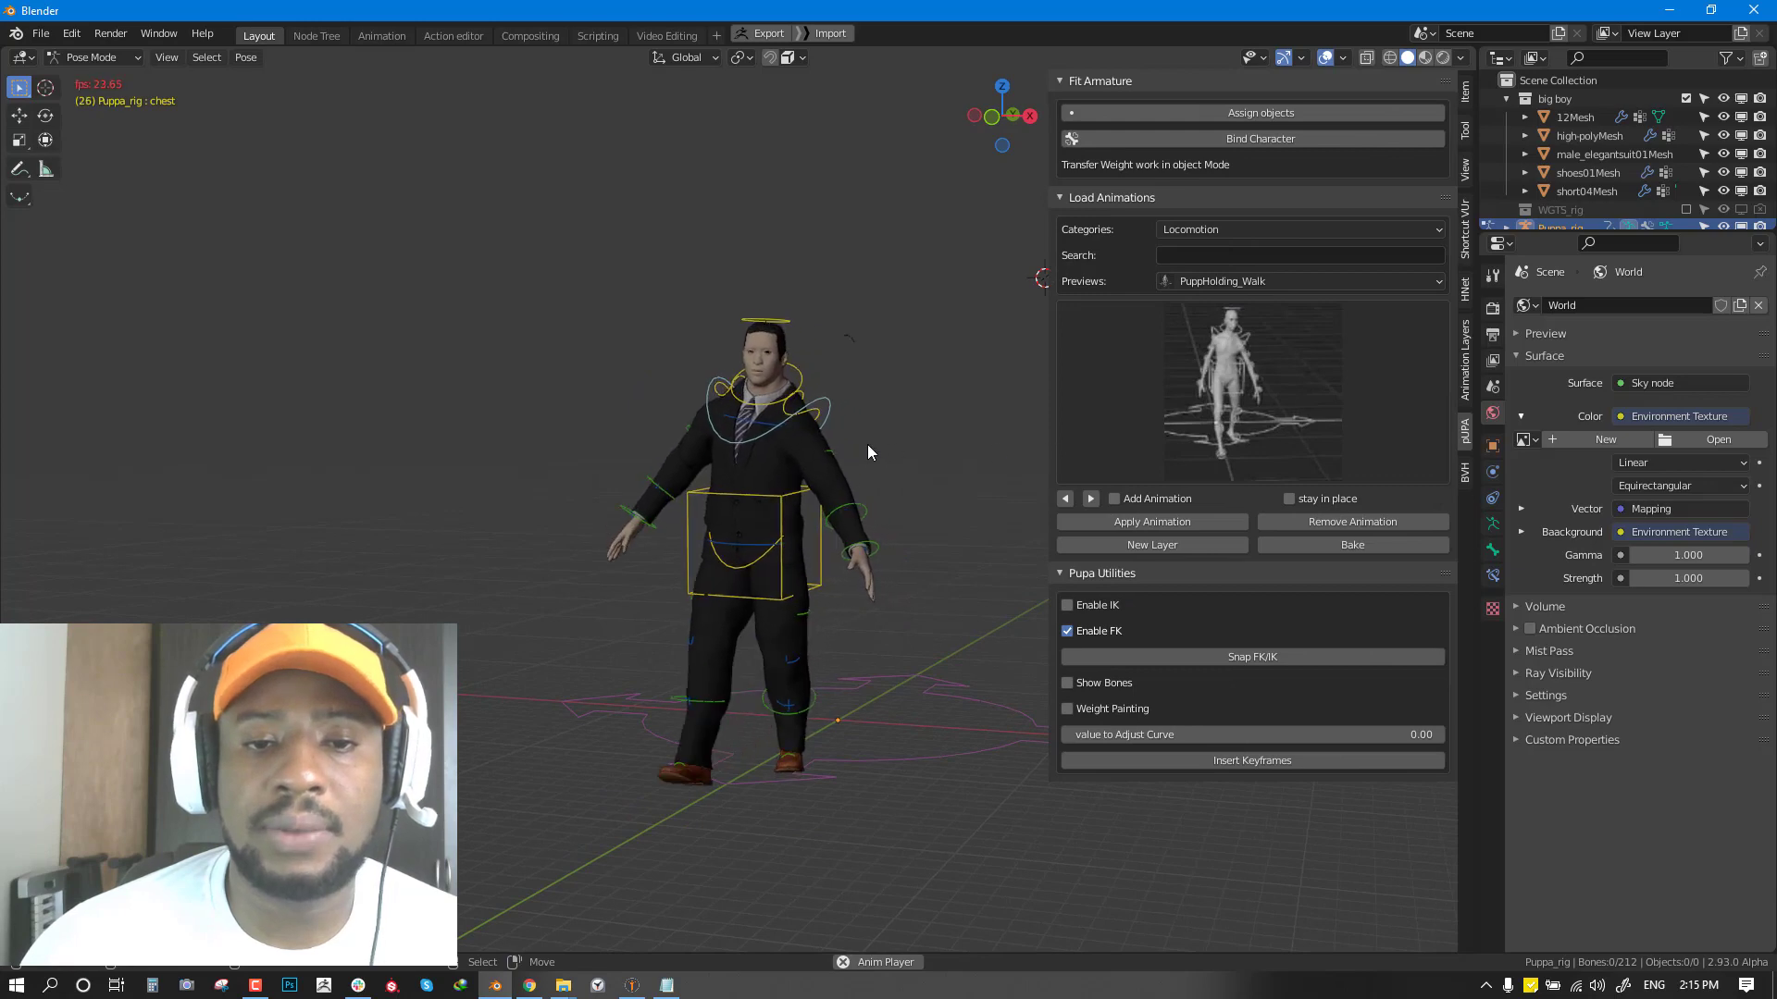
{"action": "middle_click_drag", "start_coordinate": [868, 444], "coordinate": [1051, 382]}
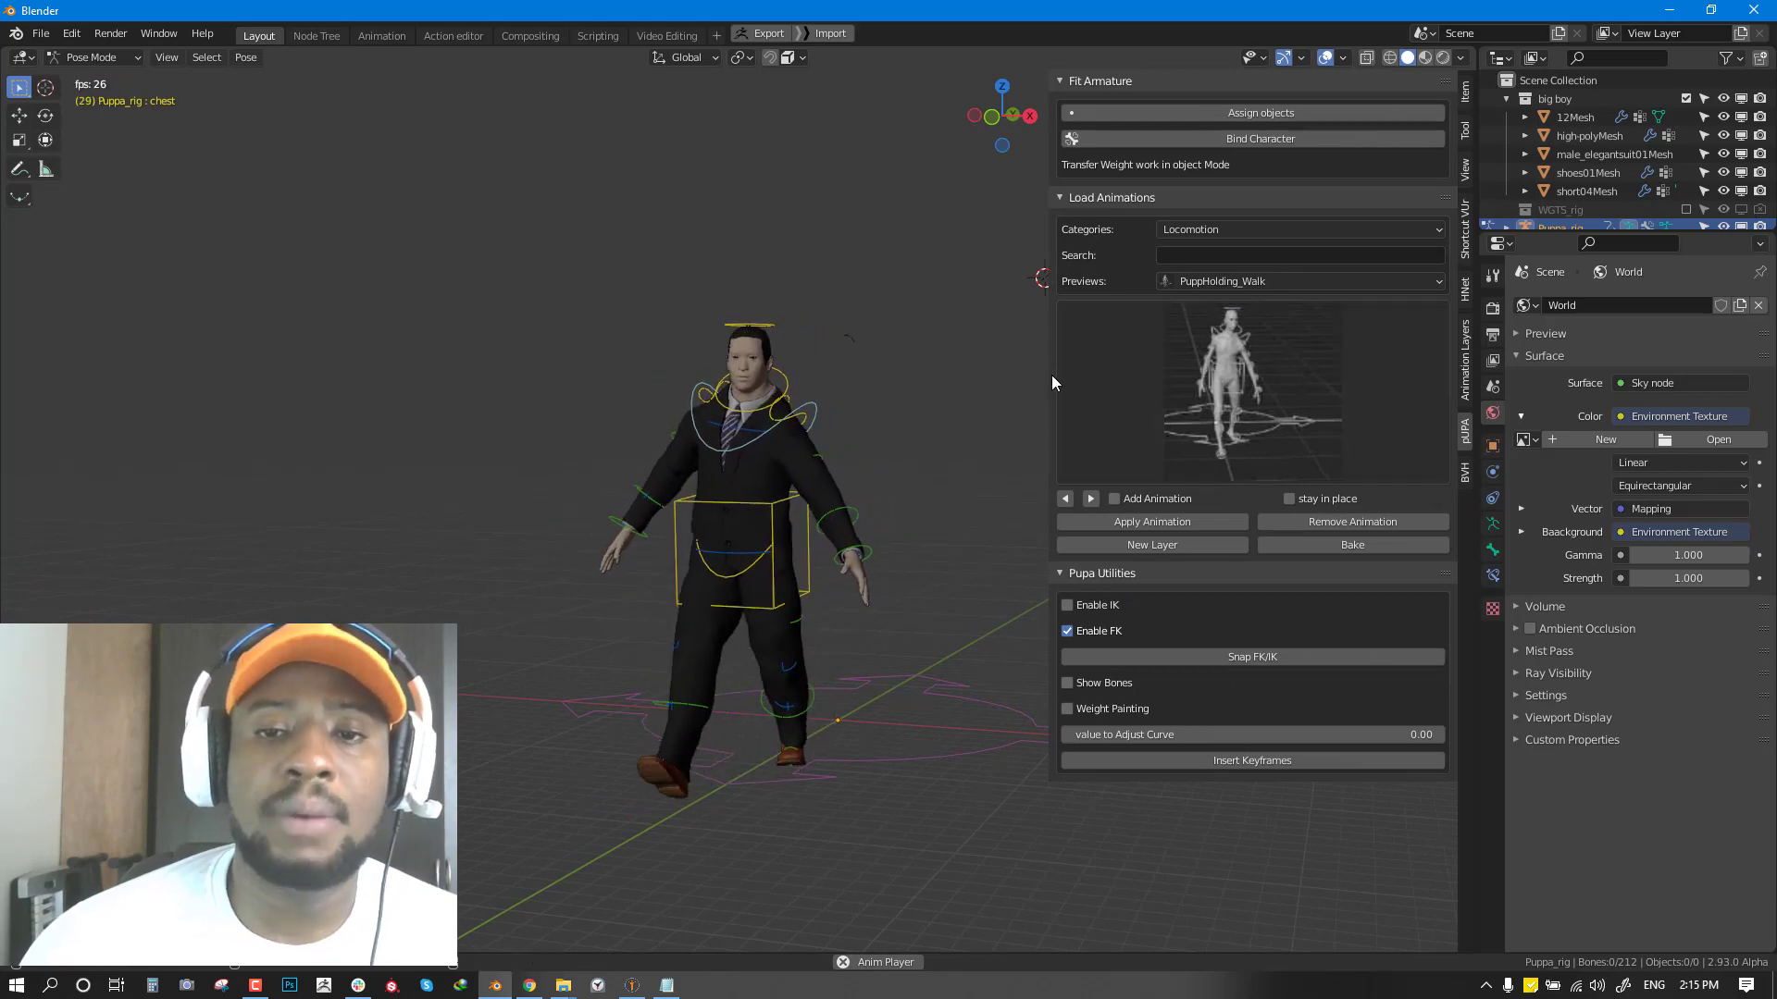
{"action": "left_click_drag", "start_coordinate": [1051, 375], "coordinate": [1162, 378]}
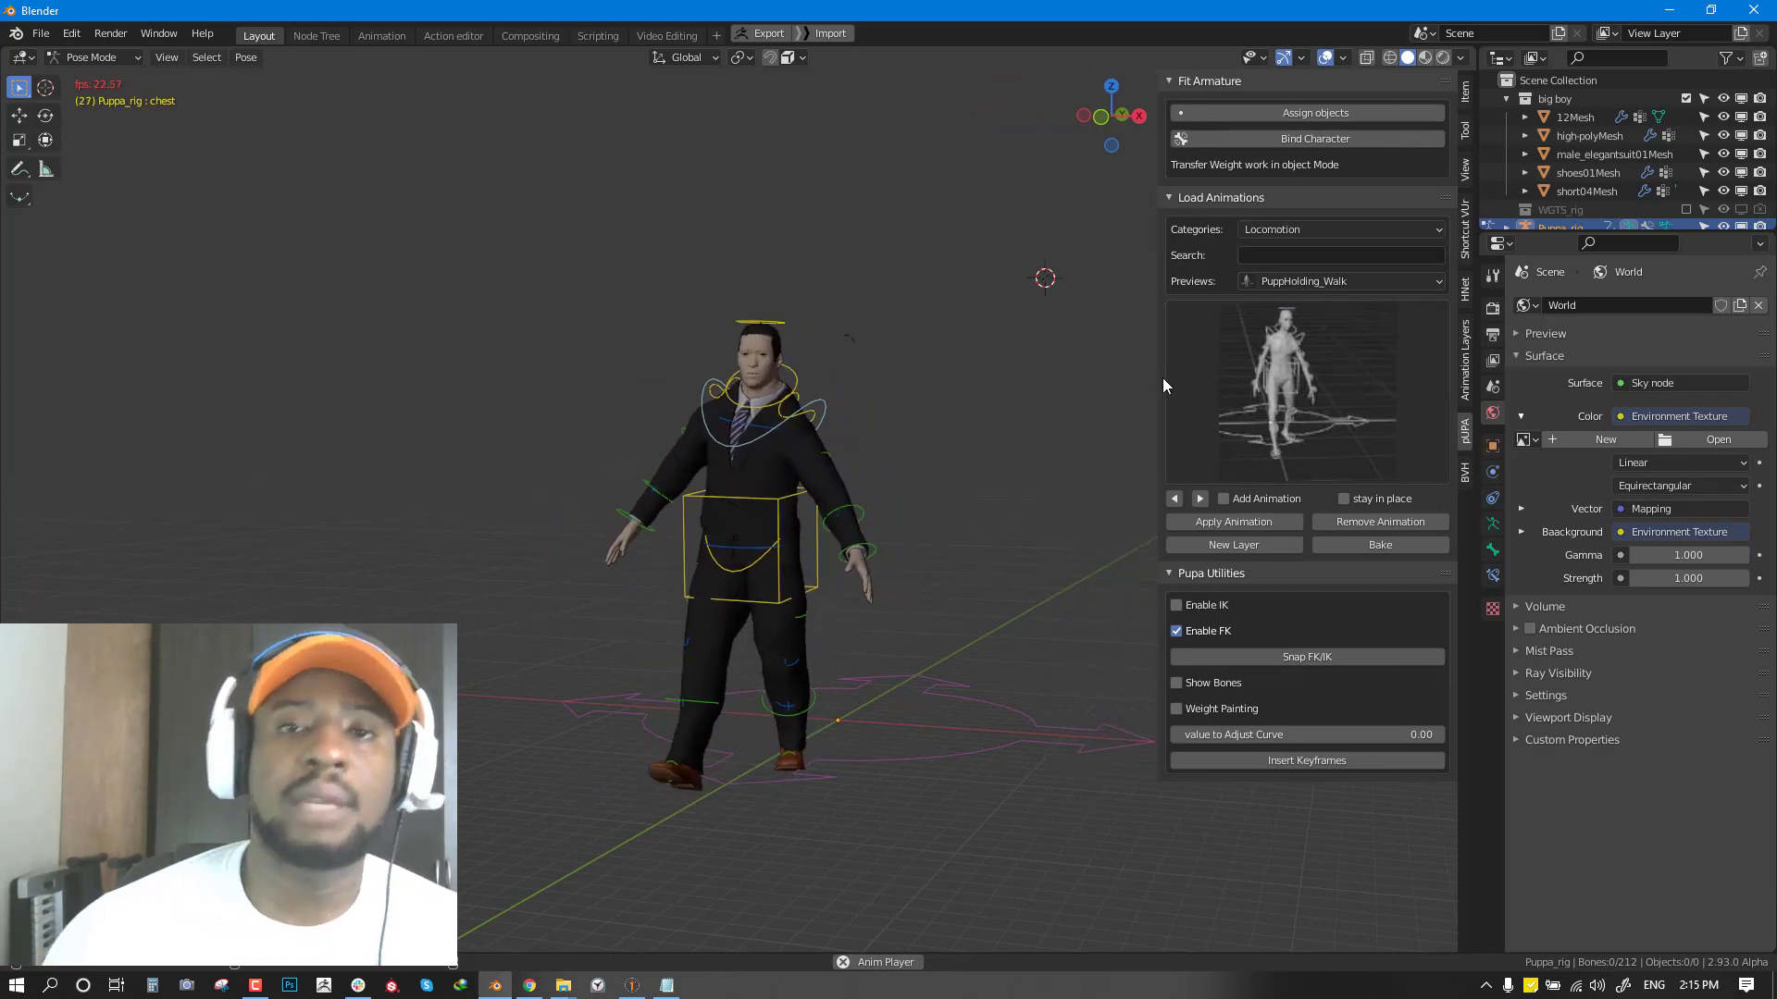